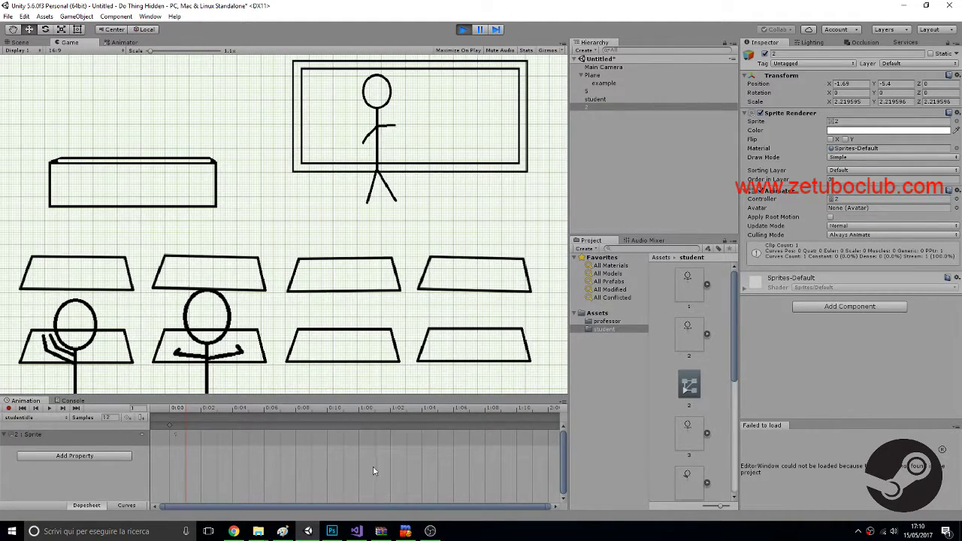
# - Stop the game preview, nudge student sprite 2 slightly along X, and duplicate it twice
pyautogui.click(462, 28)
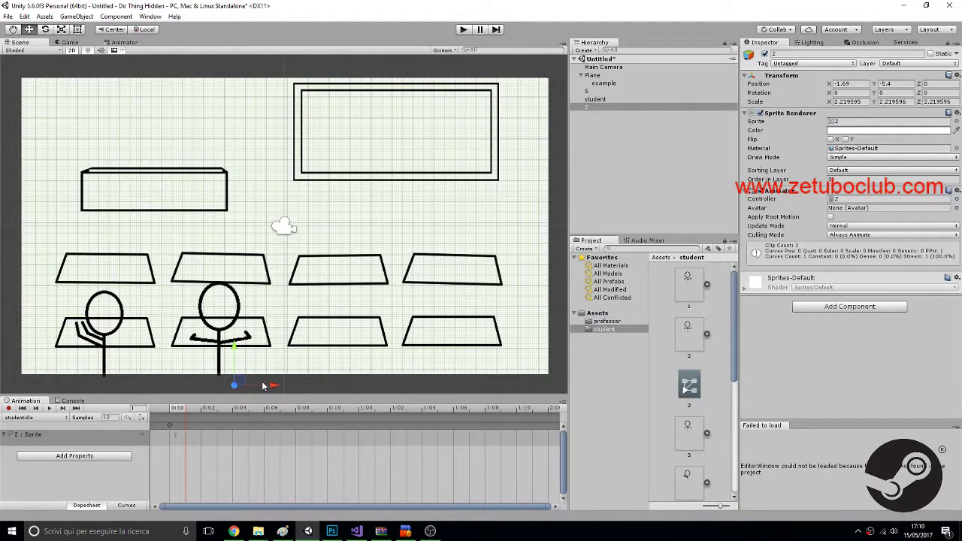
pyautogui.moveTo(277, 387)
pyautogui.mouseDown()
pyautogui.moveTo(308, 384)
pyautogui.moveTo(276, 384)
pyautogui.mouseUp()
pyautogui.click(592, 107)
pyautogui.hotkey('ctrl', 'd')
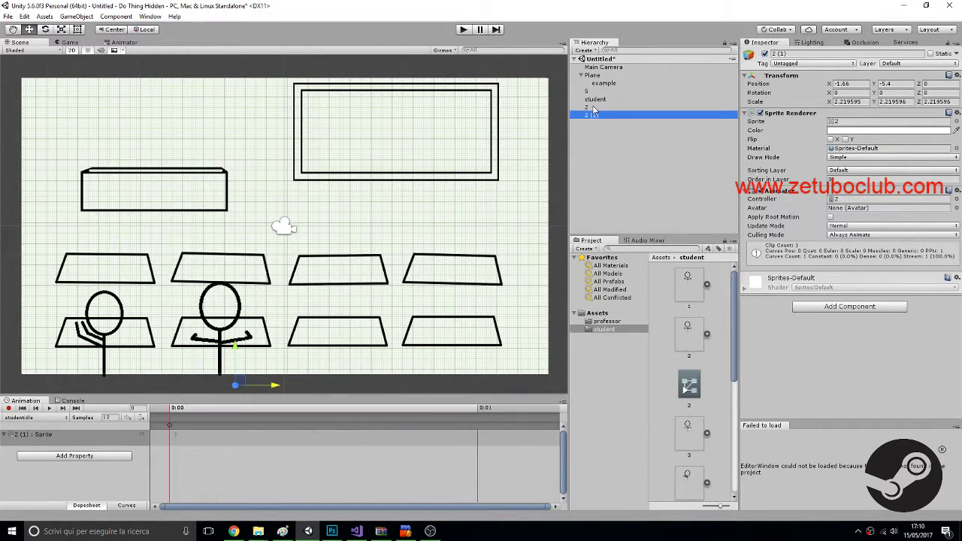
pyautogui.hotkey('ctrl', 'd')
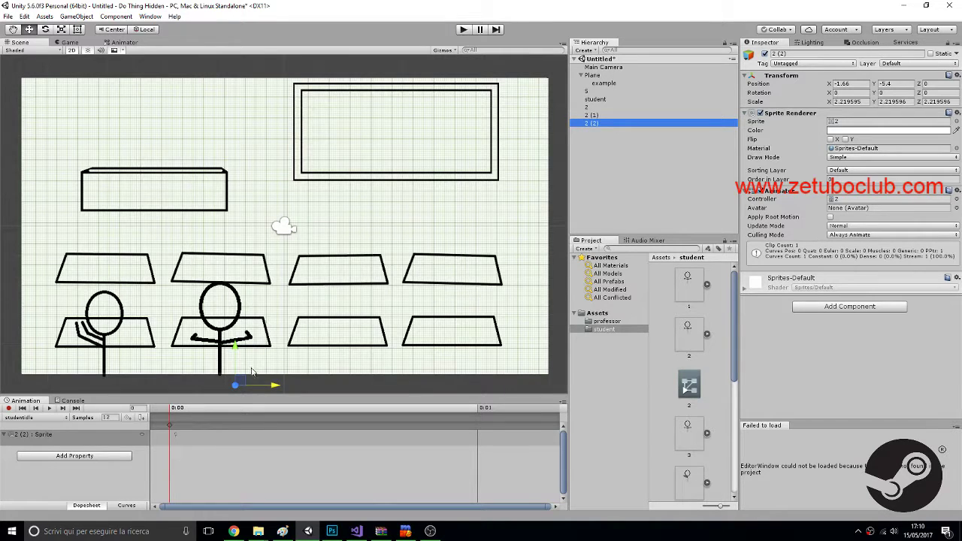
# - Place the two student copies at the third and fourth front-row desks, at X about 2.29 and 6.3
pyautogui.moveTo(276, 385); pyautogui.dragTo(390, 384)
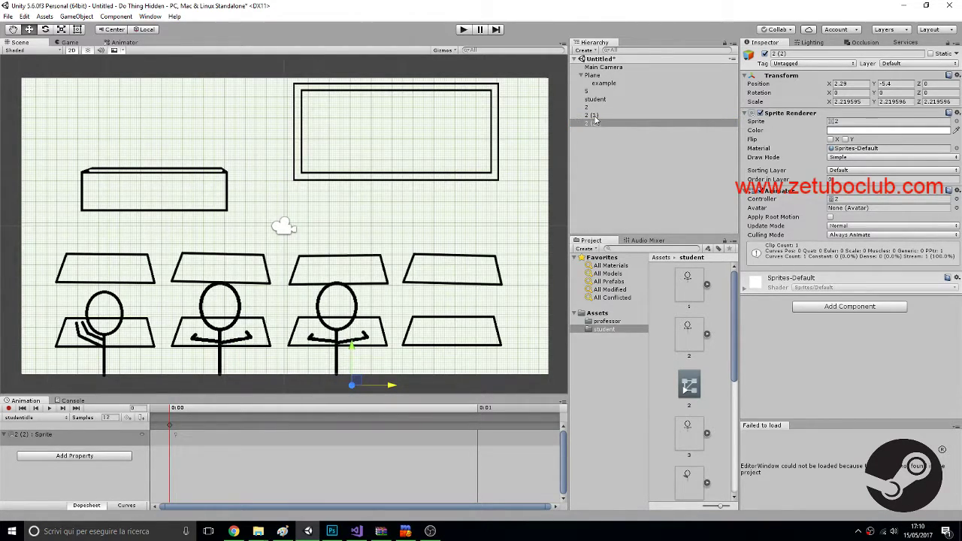
pyautogui.click(593, 115)
pyautogui.moveTo(274, 386); pyautogui.dragTo(543, 384)
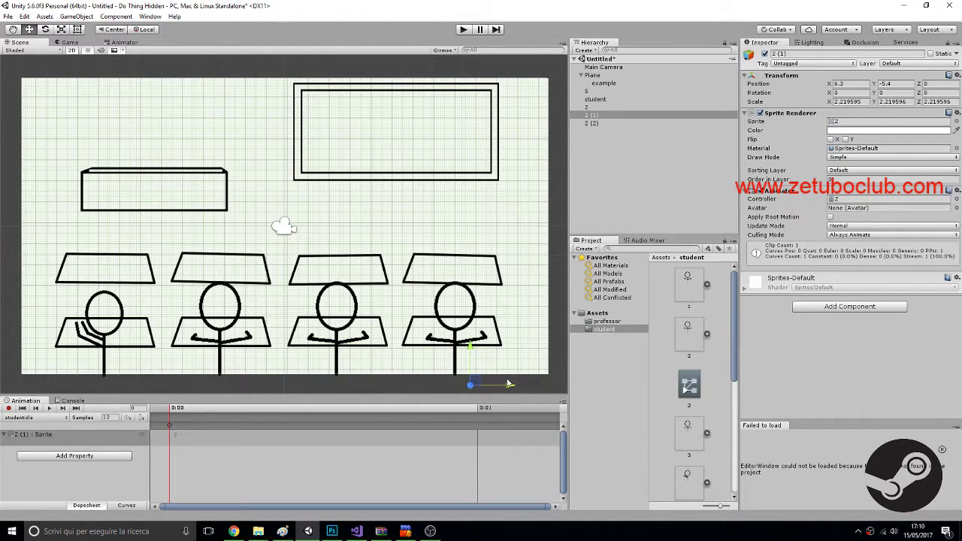
pyautogui.click(14, 210)
# - Duplicate the student at the third front-row desk and place the copy at the first back-row desk, about X -6.25, Y -3.07
pyautogui.click(359, 304)
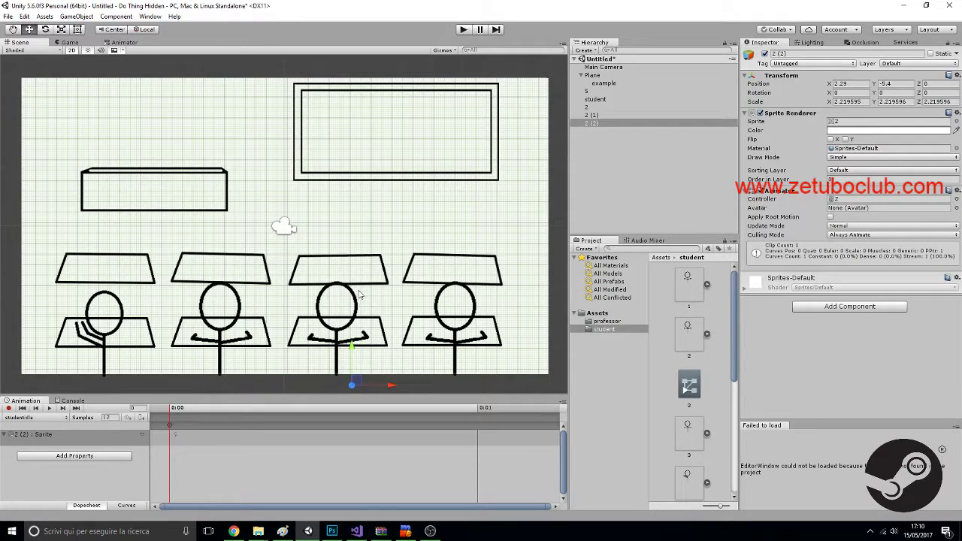
pyautogui.hotkey('ctrl', 'd')
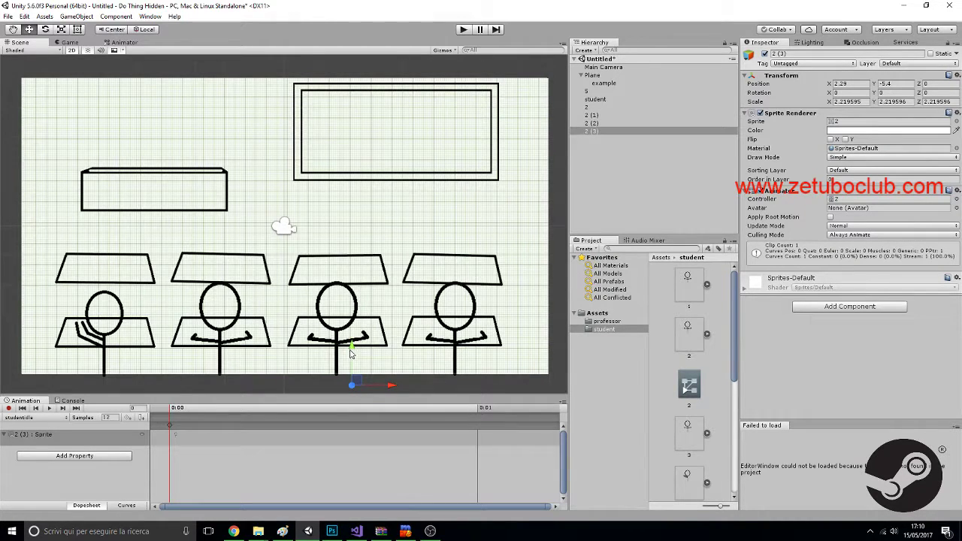
pyautogui.moveTo(360, 384); pyautogui.dragTo(360, 282)
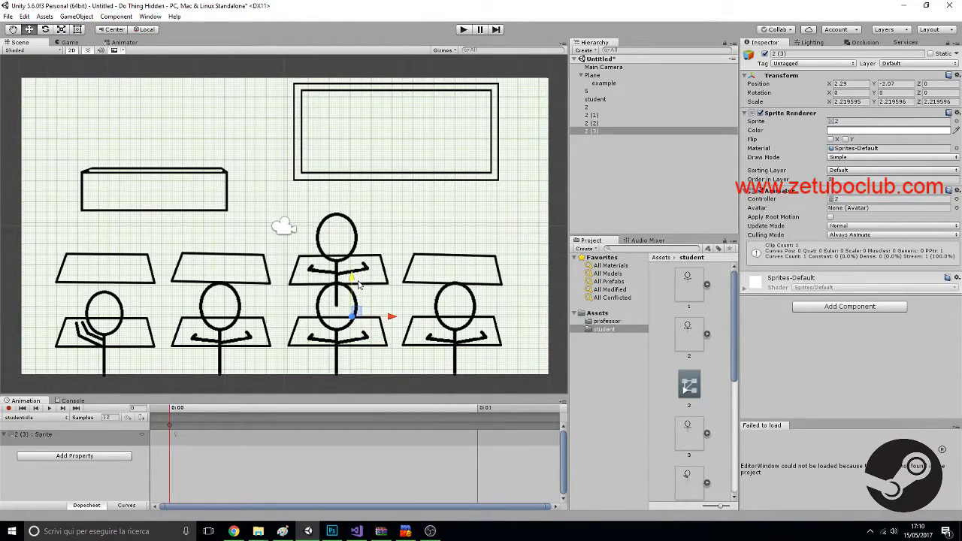
pyautogui.moveTo(394, 317); pyautogui.dragTo(142, 325)
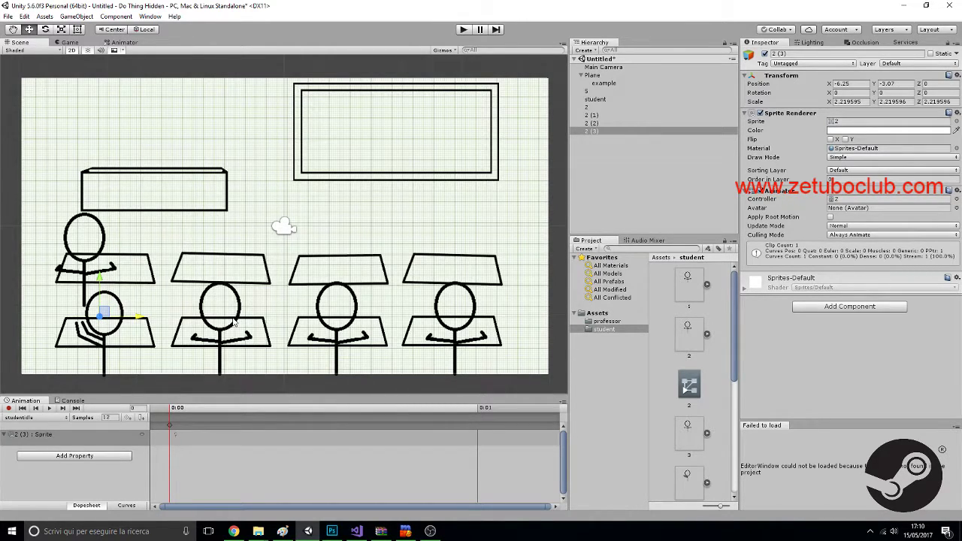
pyautogui.click(284, 227)
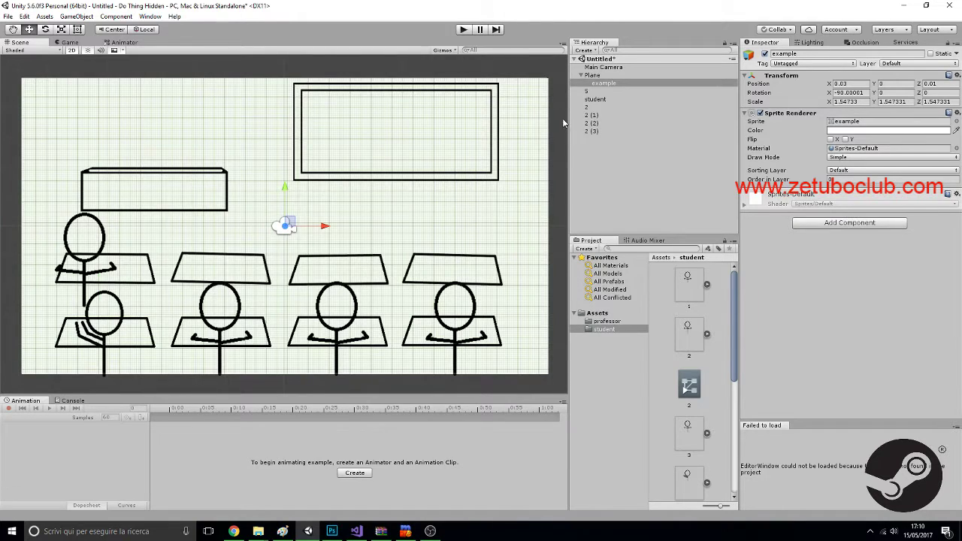
# - Shift the student at the second front-row desk left to X about -2.02
pyautogui.click(583, 115)
pyautogui.click(591, 107)
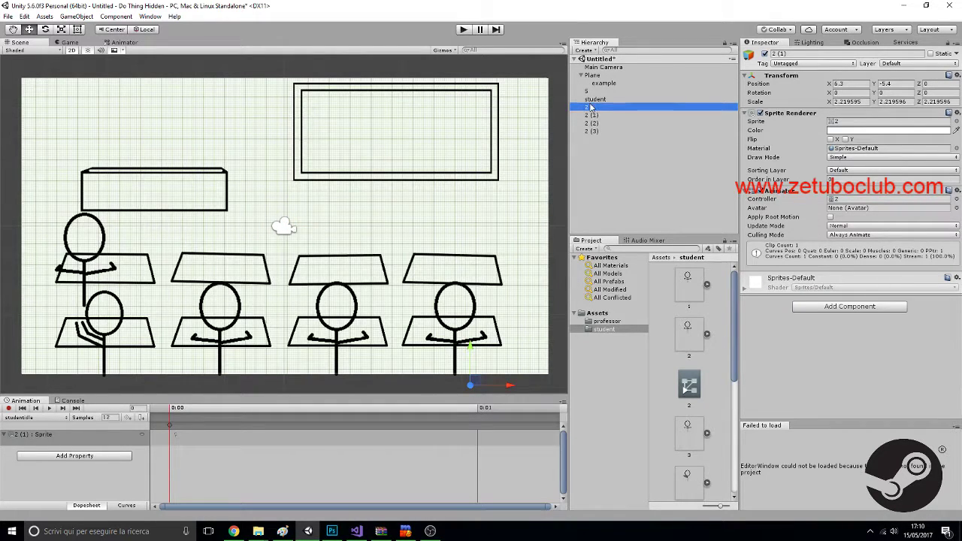
pyautogui.moveTo(276, 386); pyautogui.dragTo(266, 385)
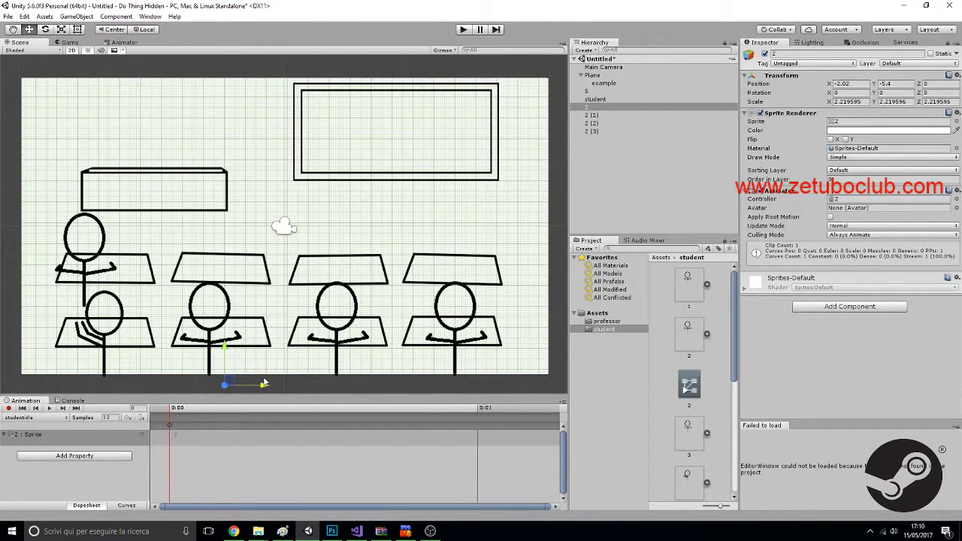
# - Paste two more student copies, placing one at the second back-row desk, about X -1.04, Y -3.38, and one at the third
pyautogui.hotkey('ctrl', 'v')
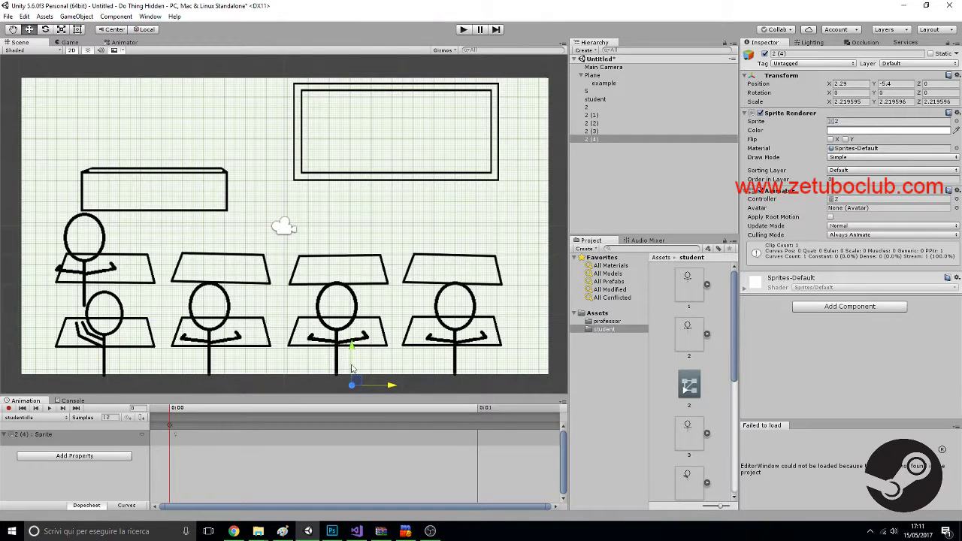
pyautogui.moveTo(351, 352); pyautogui.dragTo(353, 294)
pyautogui.moveTo(387, 327); pyautogui.dragTo(289, 325)
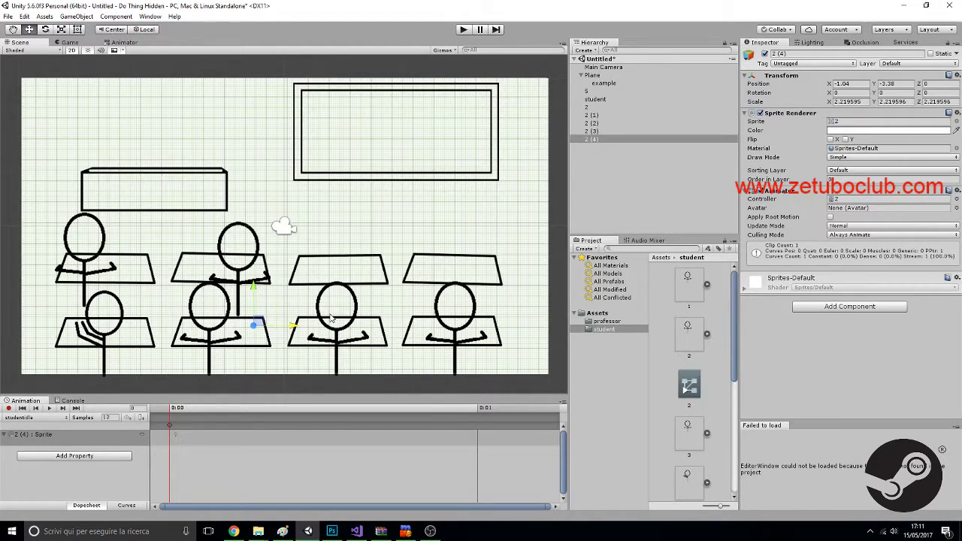
pyautogui.hotkey('ctrl', 'v')
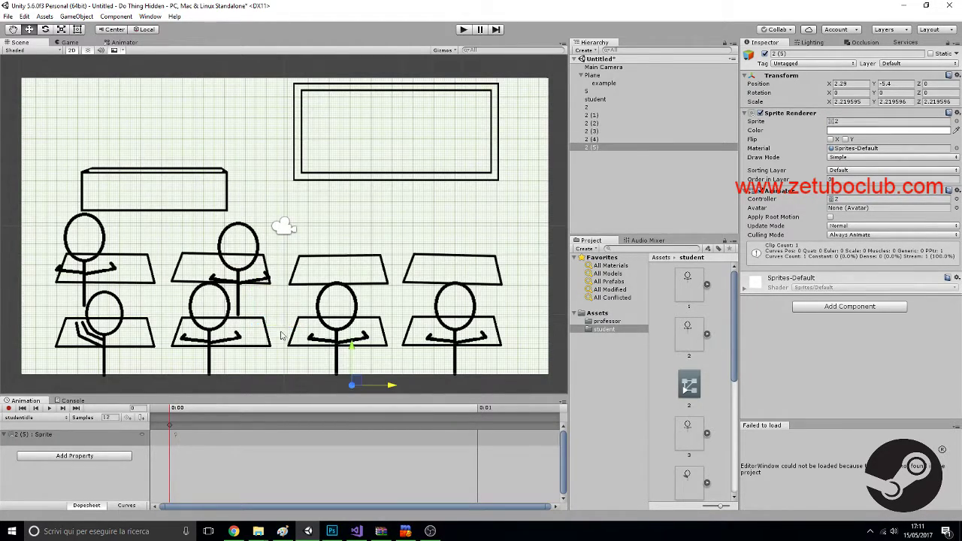
pyautogui.moveTo(353, 346); pyautogui.dragTo(357, 283)
pyautogui.moveTo(393, 322); pyautogui.dragTo(414, 322)
# - Shift the third front-row student left to X about 2.1 and place a duplicate at the fourth back-row desk, about X 5.52, Y -3.29
pyautogui.click(342, 348)
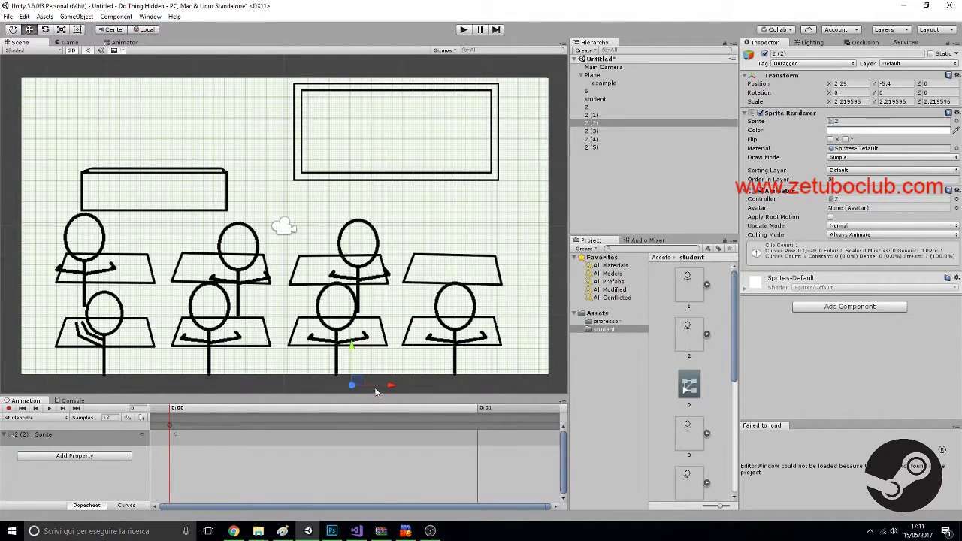
pyautogui.moveTo(386, 387); pyautogui.dragTo(382, 386)
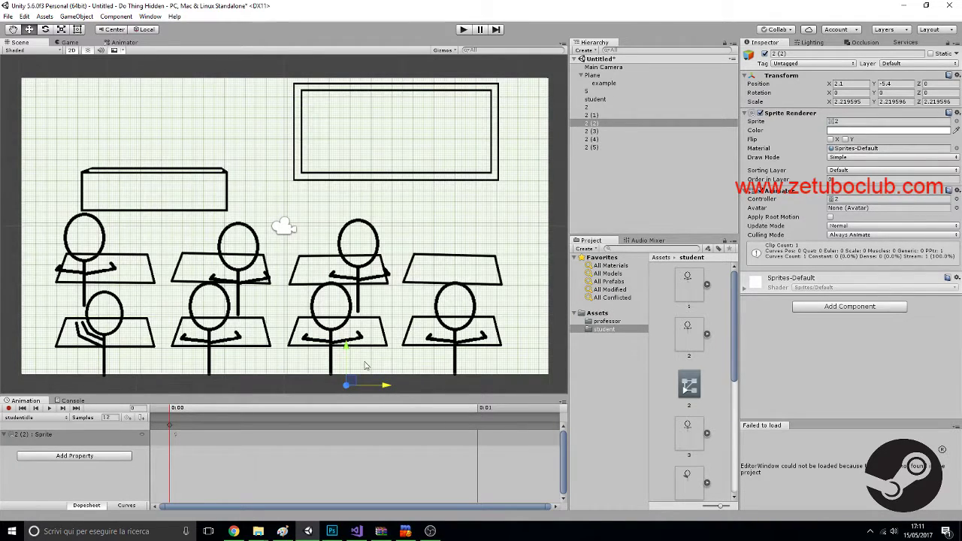
pyautogui.hotkey('ctrl', 'd')
pyautogui.moveTo(380, 386); pyautogui.dragTo(435, 294)
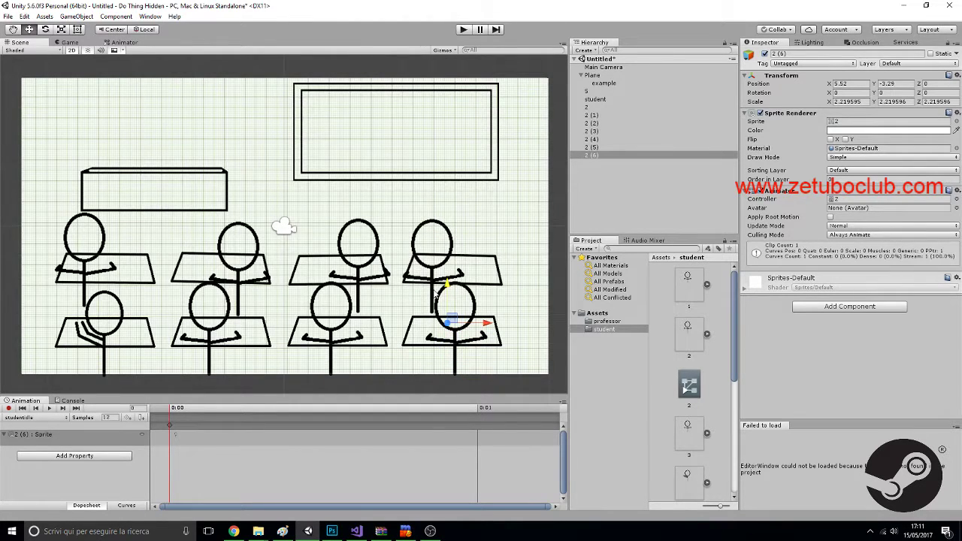
# - Move the fourth front-row student right to X about 6.64 and shift the student behind it slightly right
pyautogui.click(455, 352)
pyautogui.moveTo(510, 386); pyautogui.dragTo(524, 386)
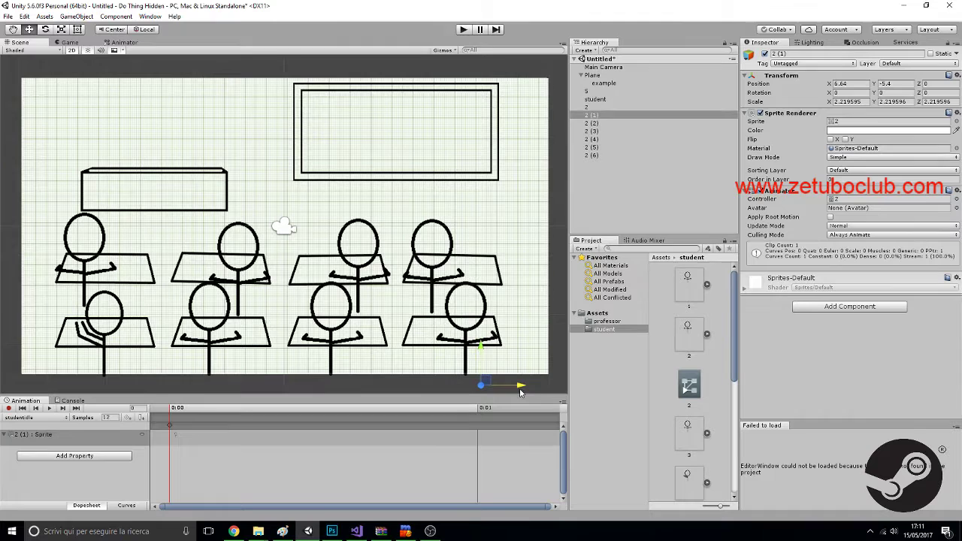
pyautogui.click(434, 270)
pyautogui.moveTo(486, 327); pyautogui.dragTo(496, 324)
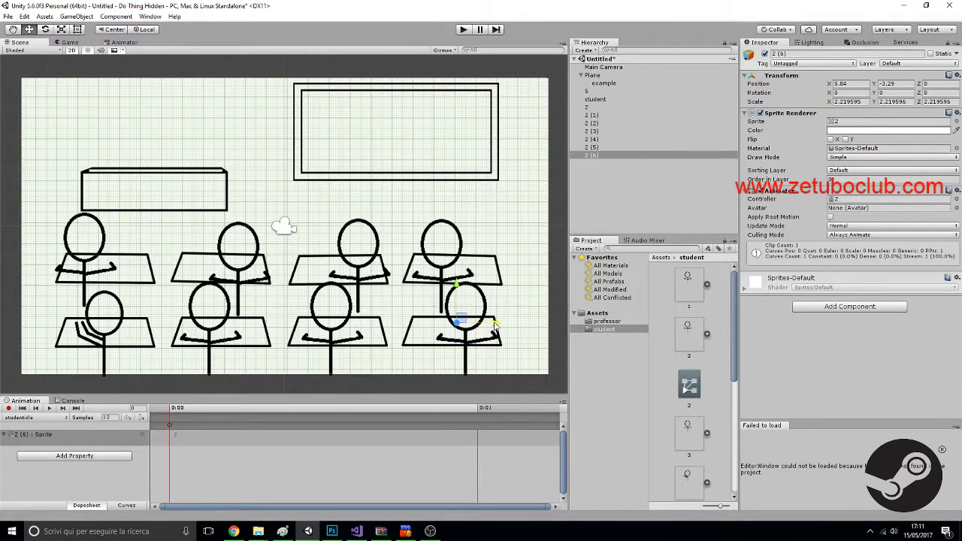
pyautogui.click(468, 215)
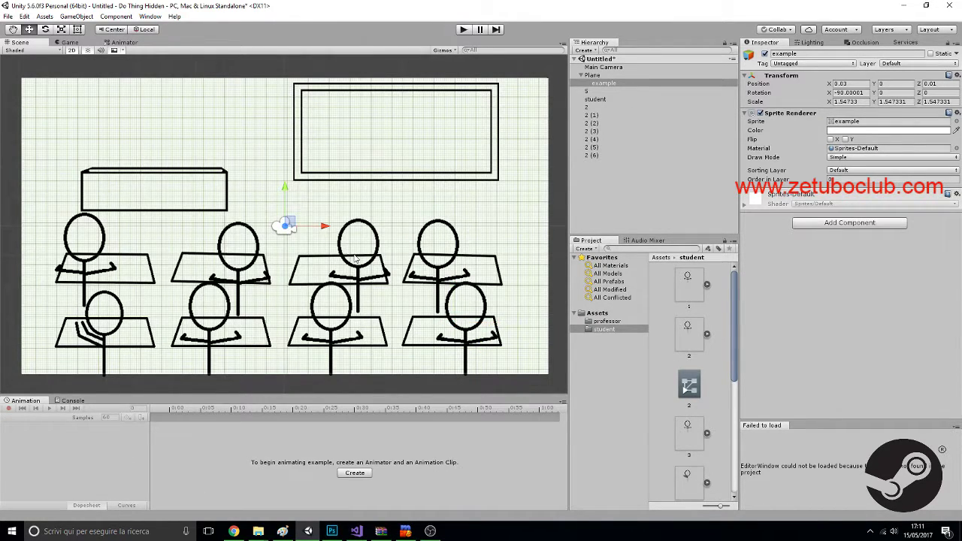
# - Move the animated student at the first front-row desk to X about -5.08 and shift the student behind it slightly right
pyautogui.click(101, 298)
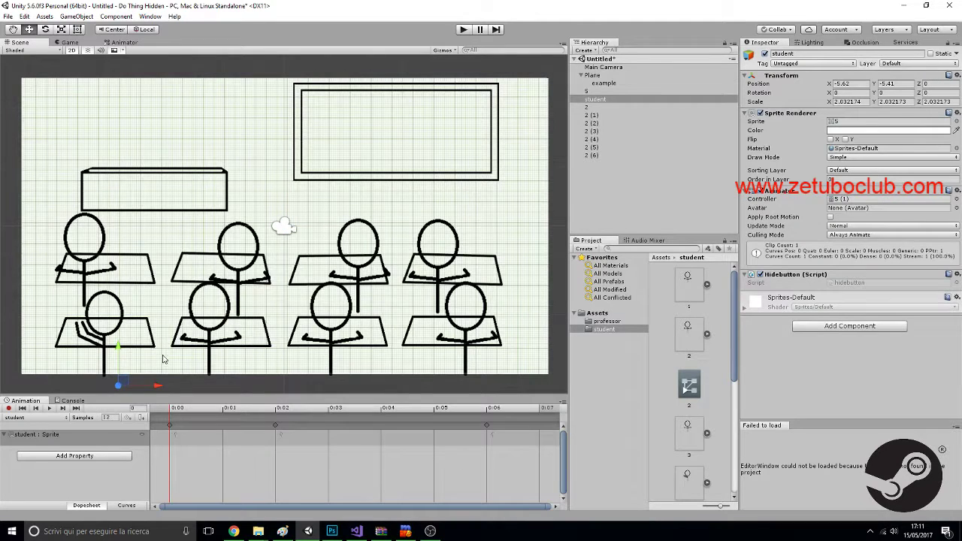
pyautogui.moveTo(158, 385); pyautogui.dragTo(174, 385)
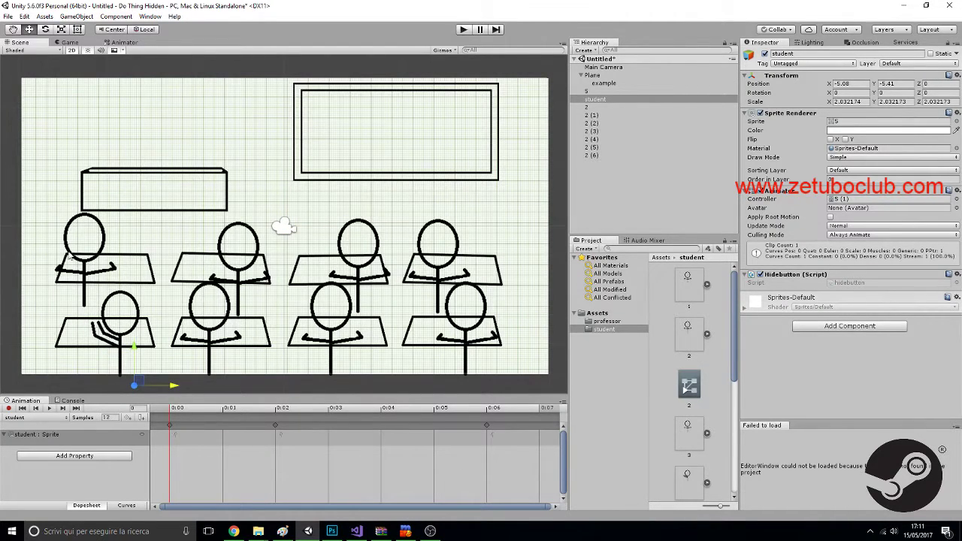
pyautogui.click(82, 263)
pyautogui.moveTo(143, 320); pyautogui.dragTo(153, 325)
pyautogui.click(11, 247)
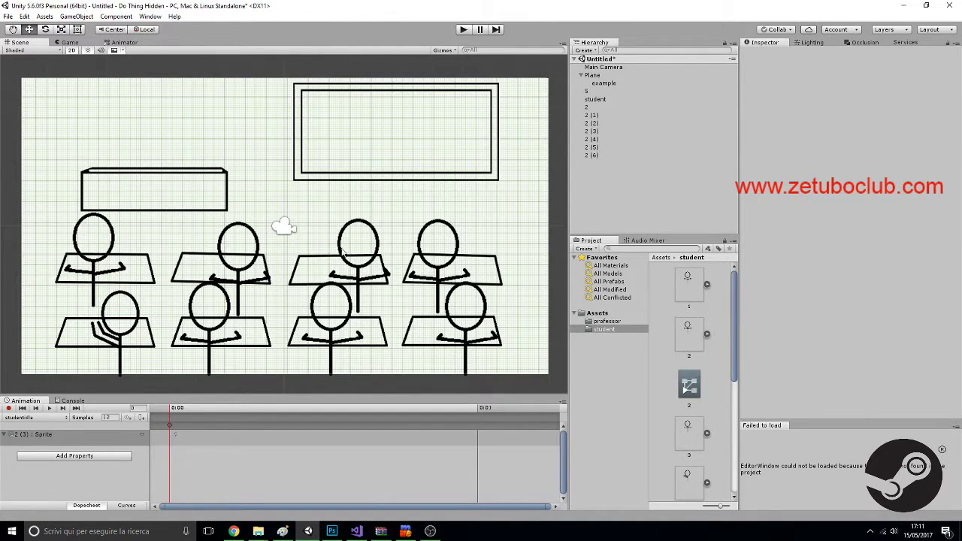
# - Run the game to check the filled classroom, and switch to the hidebutton.cs script in Visual Studio
pyautogui.click(463, 29)
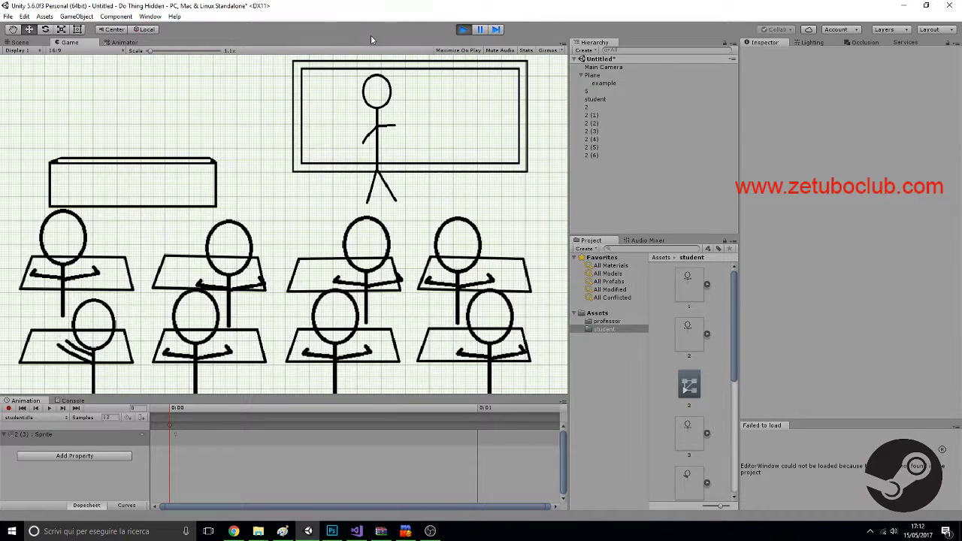
pyautogui.click(406, 531)
pyautogui.click(308, 531)
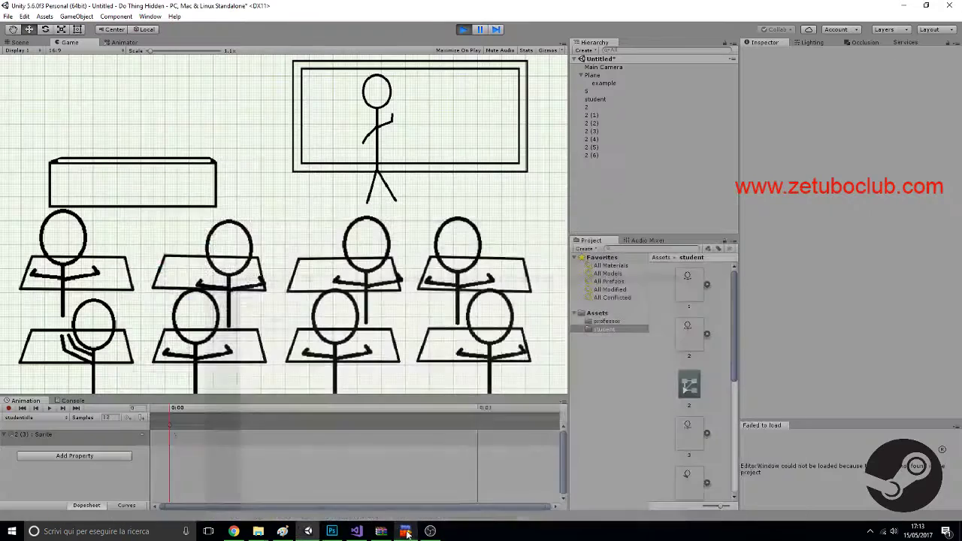
pyautogui.click(356, 531)
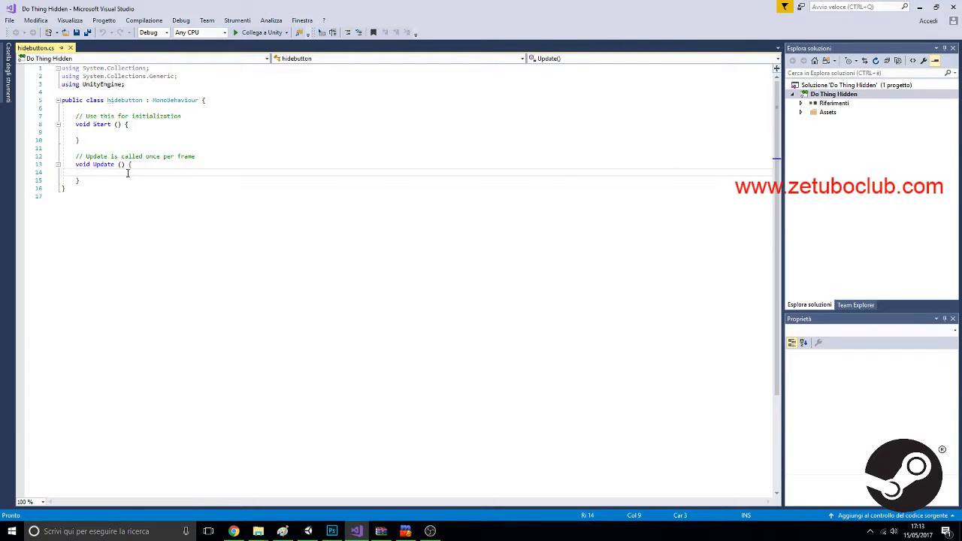
# - Switch to Chrome and look through the open Unity 5 animation tutorial videos
pyautogui.click(232, 533)
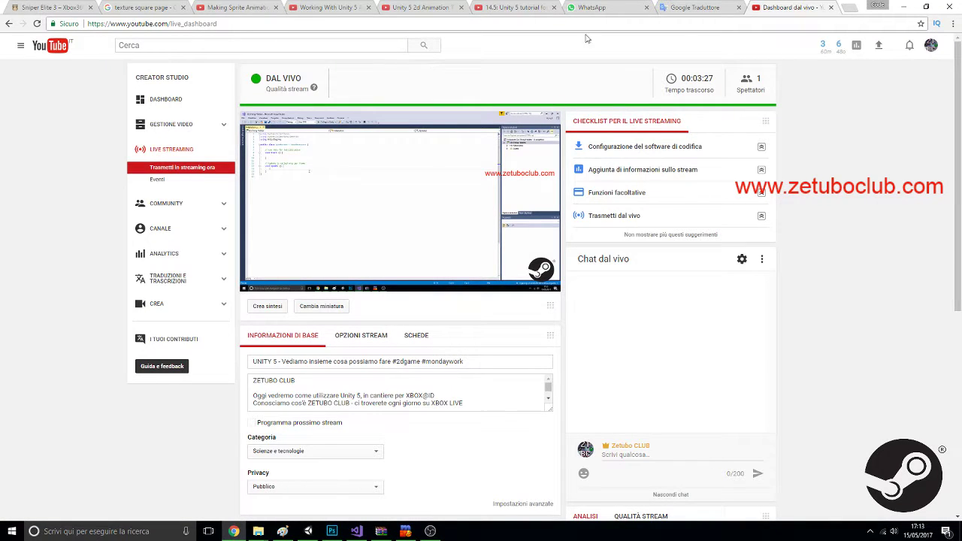
pyautogui.click(499, 6)
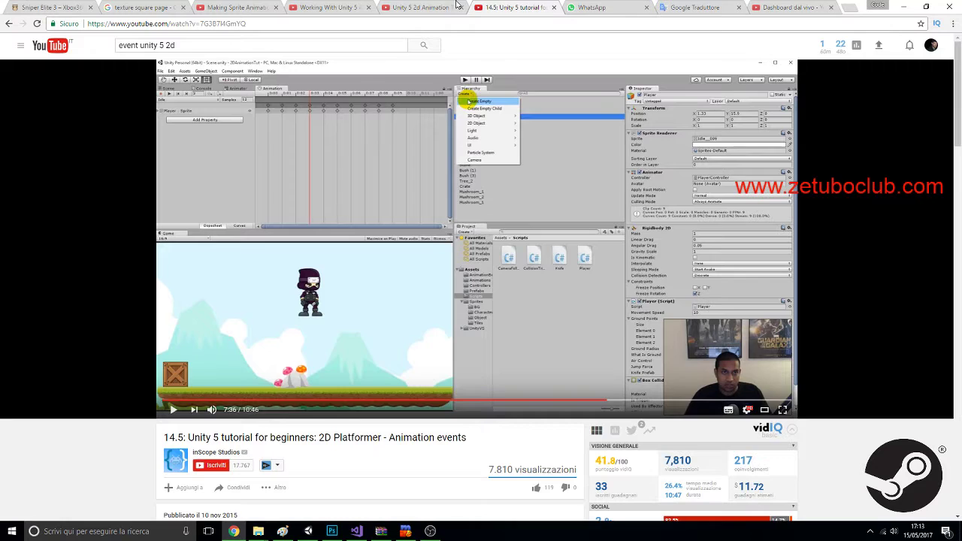
pyautogui.click(445, 8)
pyautogui.click(301, 7)
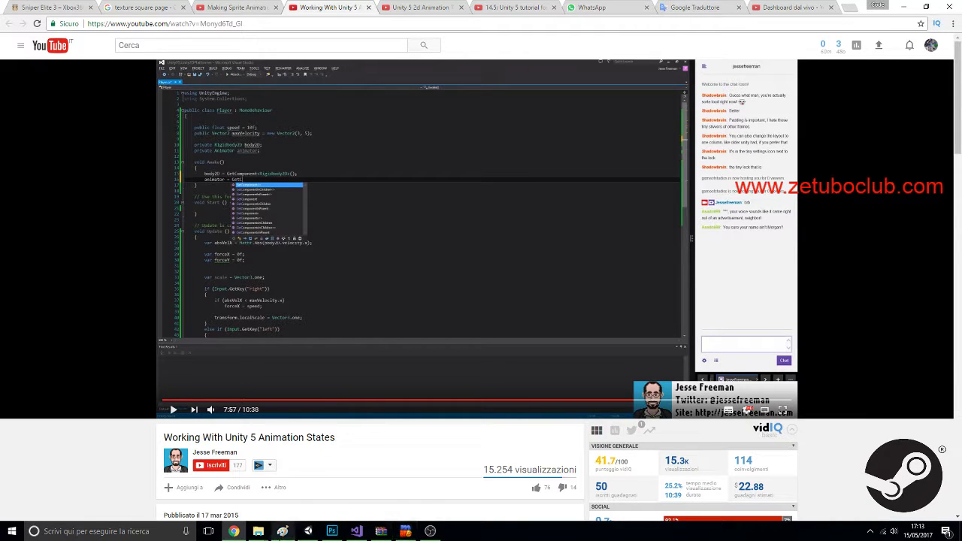
pyautogui.moveTo(255, 532)
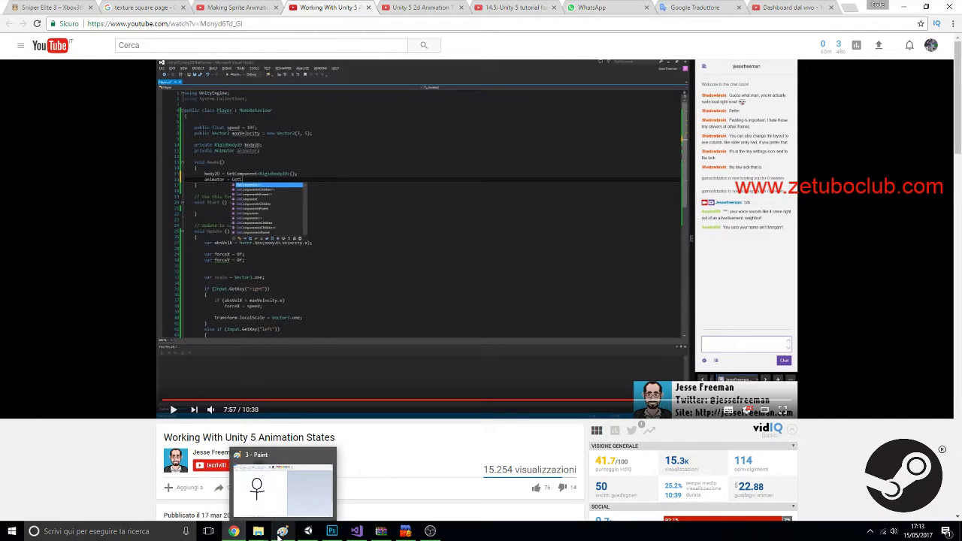
# - Search Google in a new browser tab for "add button camera unity 5"
pyautogui.click(848, 8)
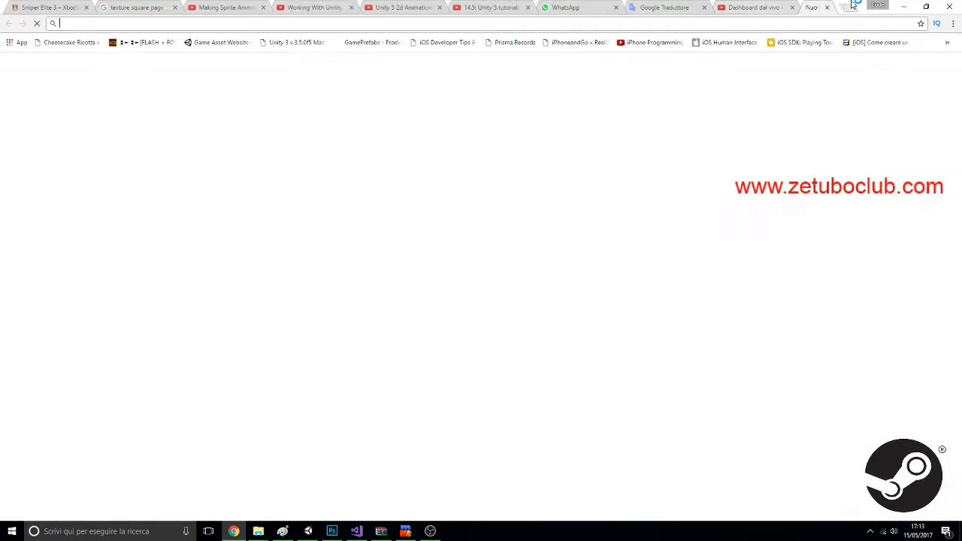
pyautogui.write('add button')
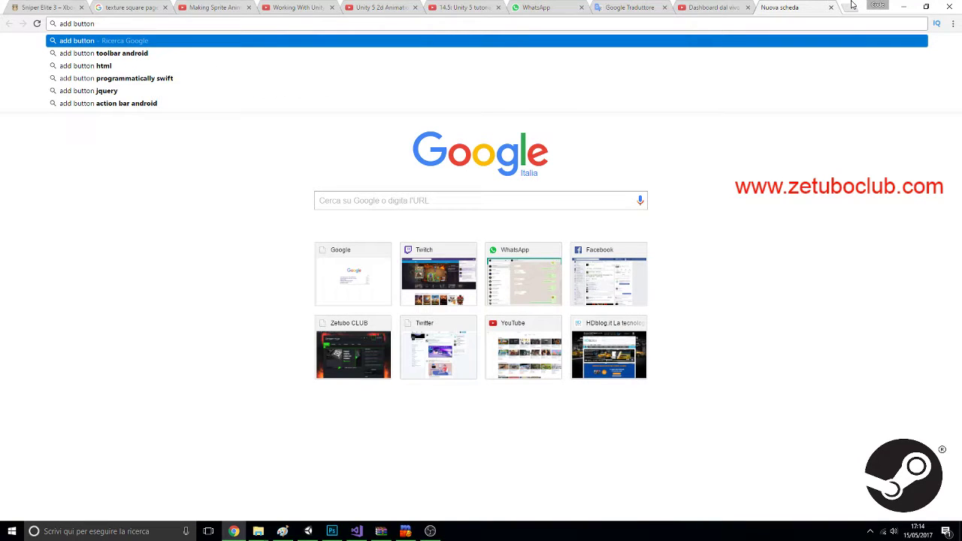
pyautogui.write(' camera unit')
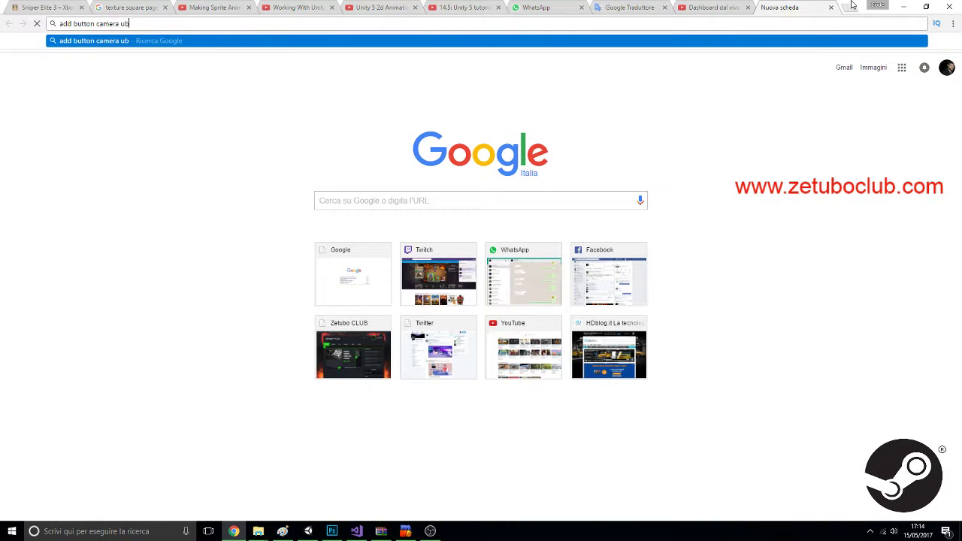
pyautogui.write('y 5')
pyautogui.press('Return')
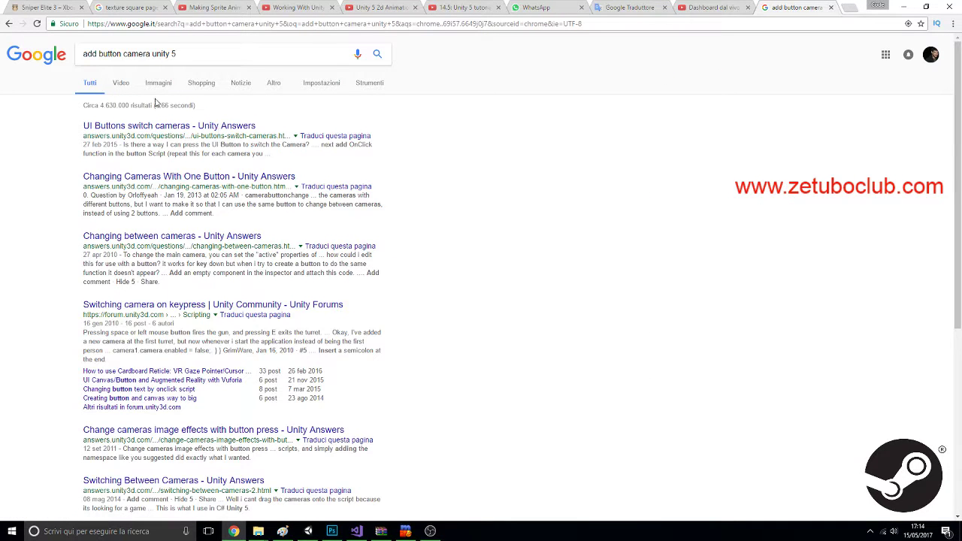
# - Narrow the search to videos and open "Unity + Vuforia 5: create GUI Box and Button [ Android , ios ]"
pyautogui.click(122, 84)
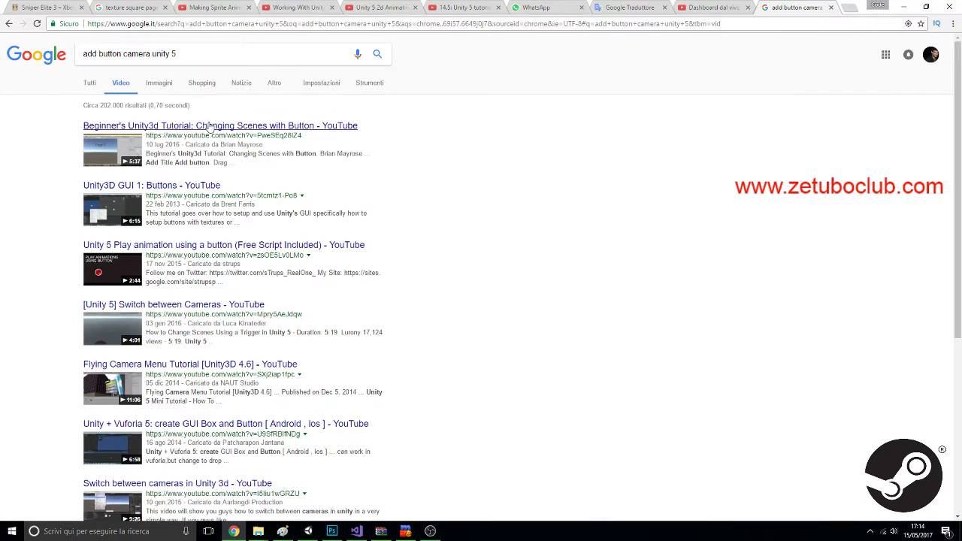
pyautogui.scroll(-3, 251, 336)
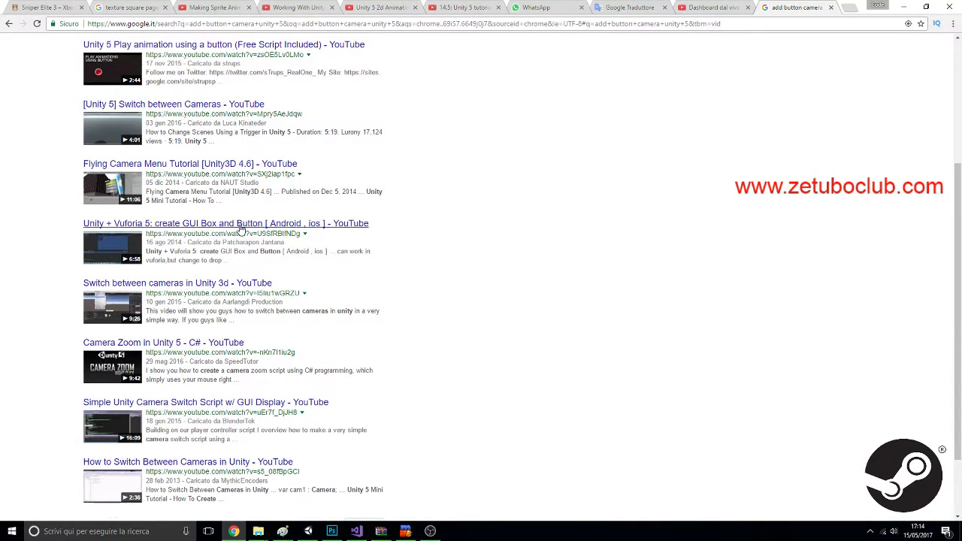
pyautogui.click(240, 223)
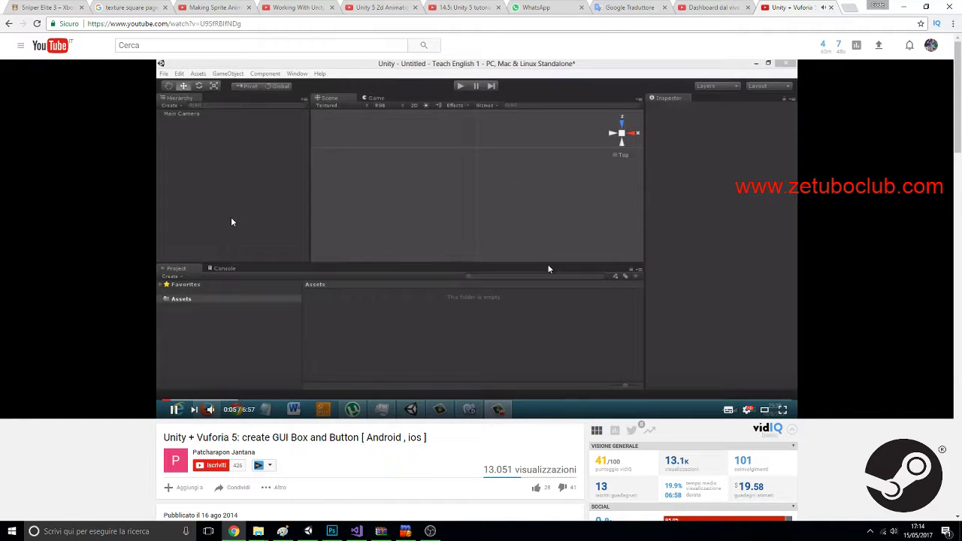
# - Skim through the GUI box and button video to examine how the OnGUI script is written
pyautogui.click(203, 399)
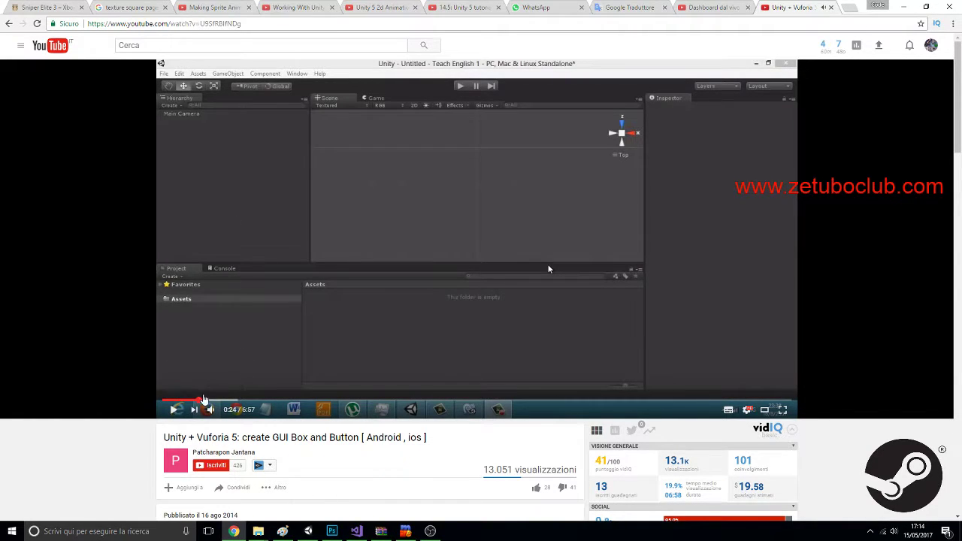
pyautogui.click(236, 399)
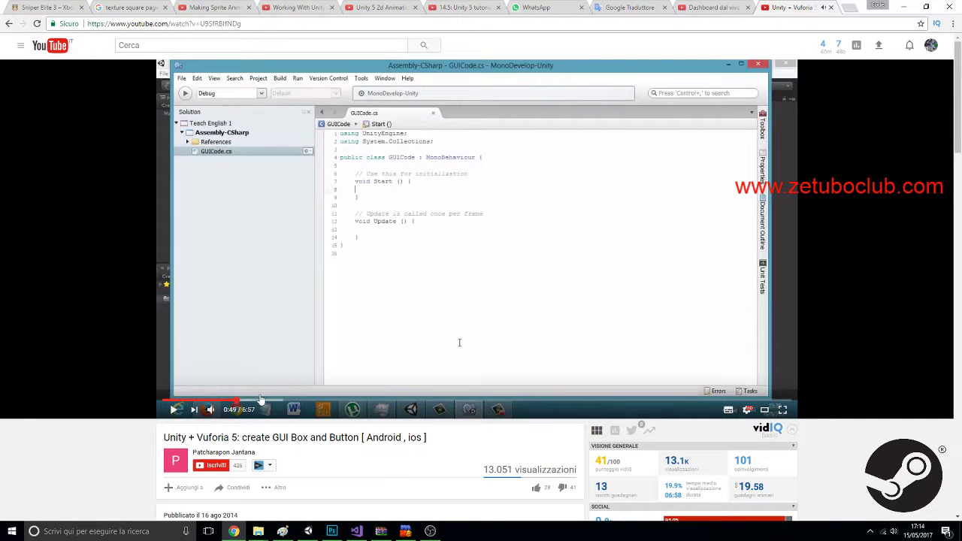
pyautogui.click(315, 399)
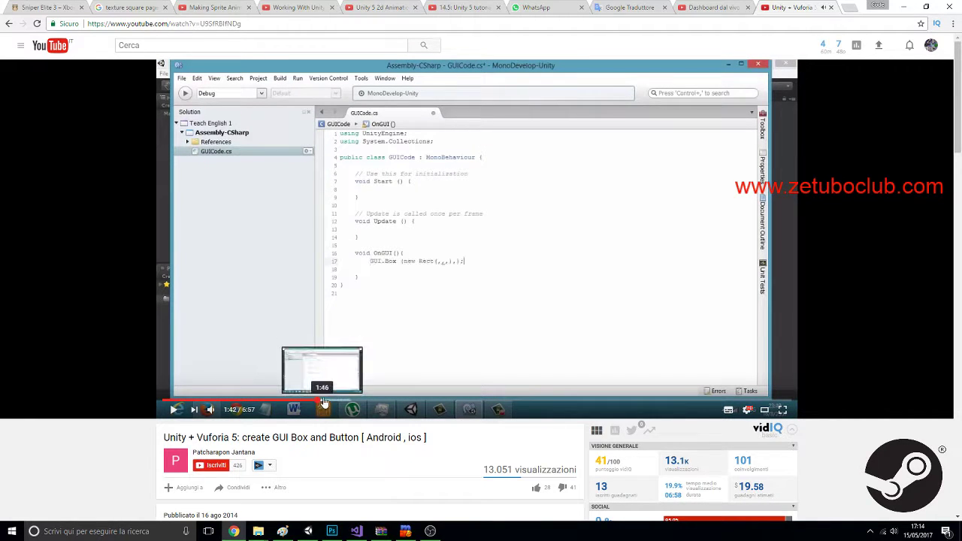
pyautogui.click(335, 402)
pyautogui.click(356, 401)
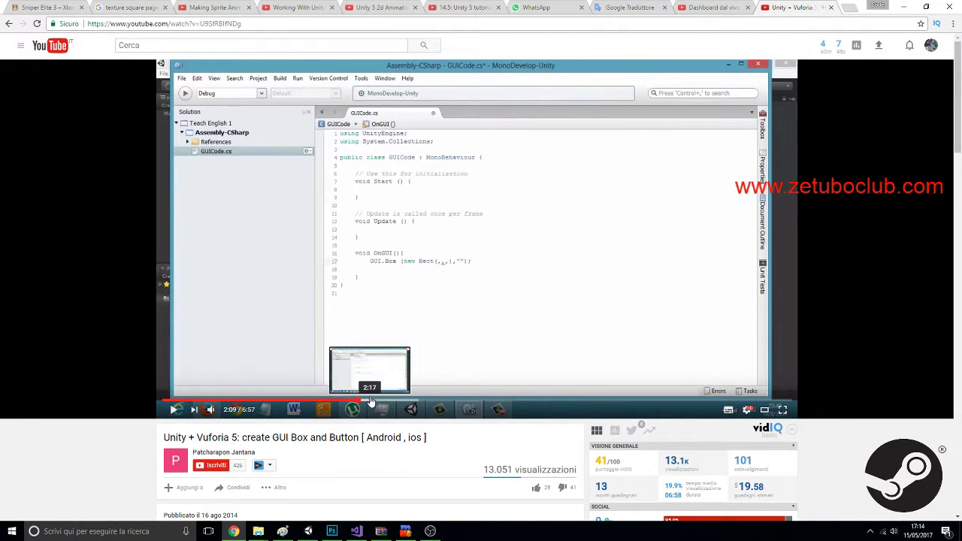
pyautogui.click(370, 401)
pyautogui.click(404, 402)
pyautogui.click(415, 403)
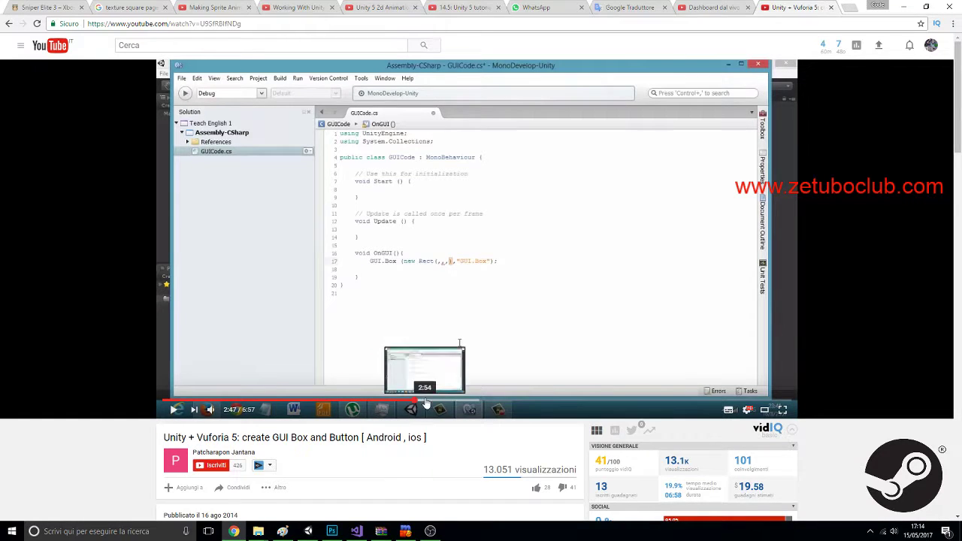
pyautogui.click(438, 402)
pyautogui.click(469, 403)
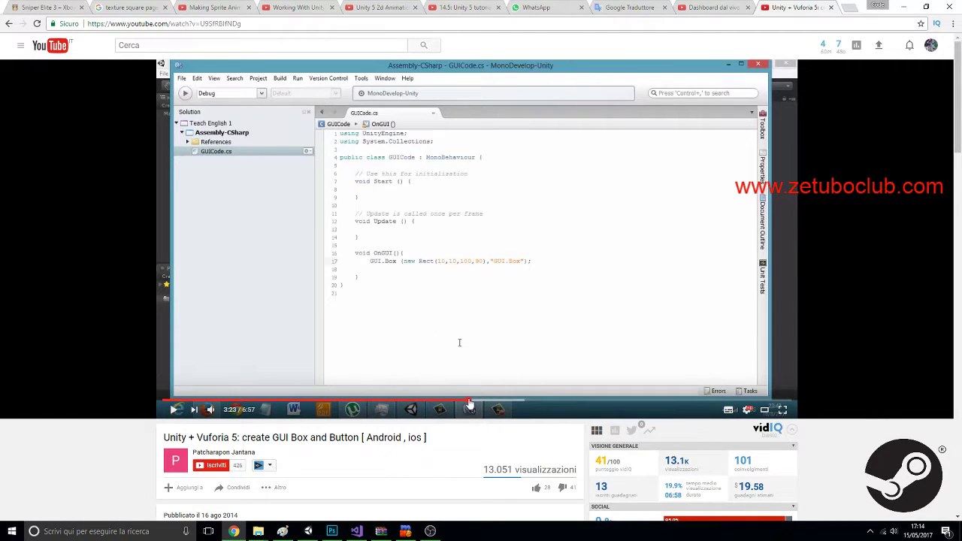
pyautogui.click(494, 402)
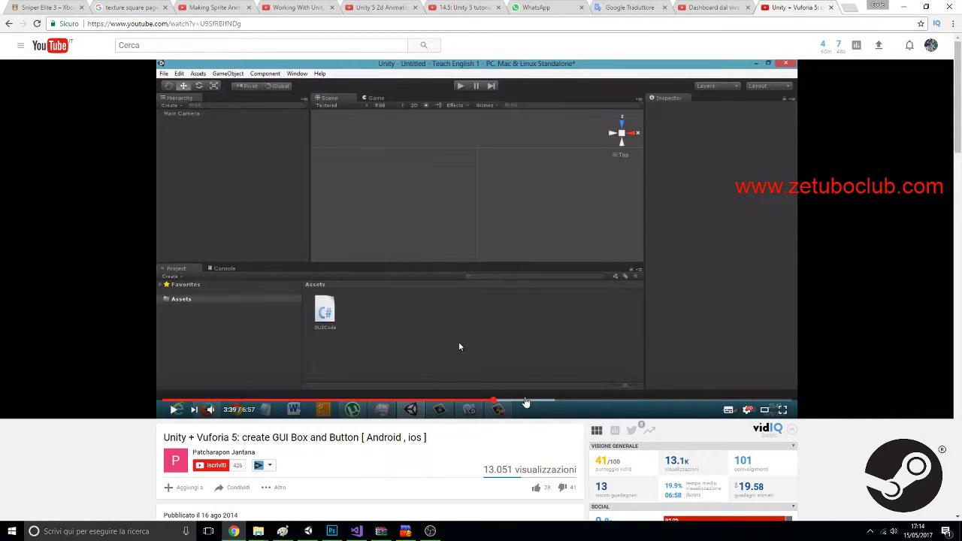
pyautogui.moveTo(527, 402); pyautogui.dragTo(568, 400)
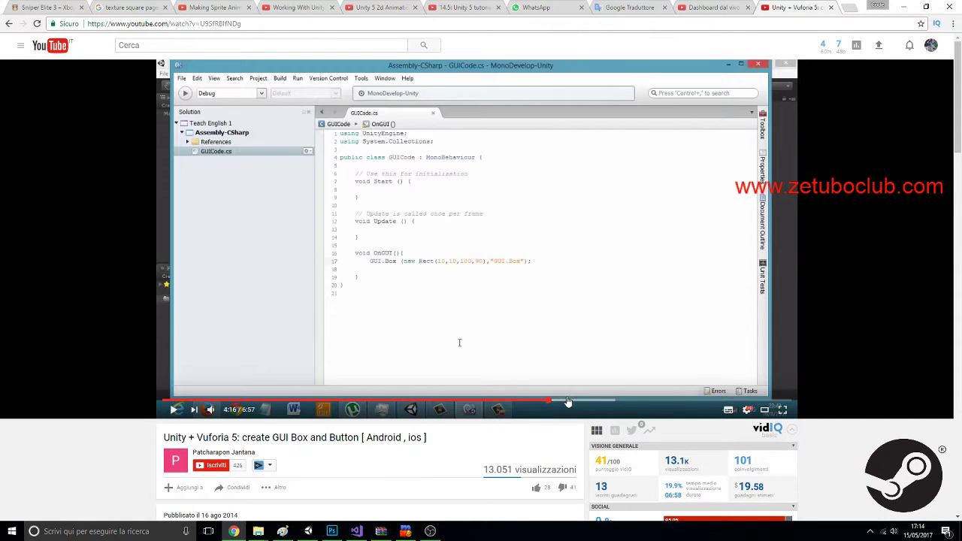
pyautogui.click(599, 401)
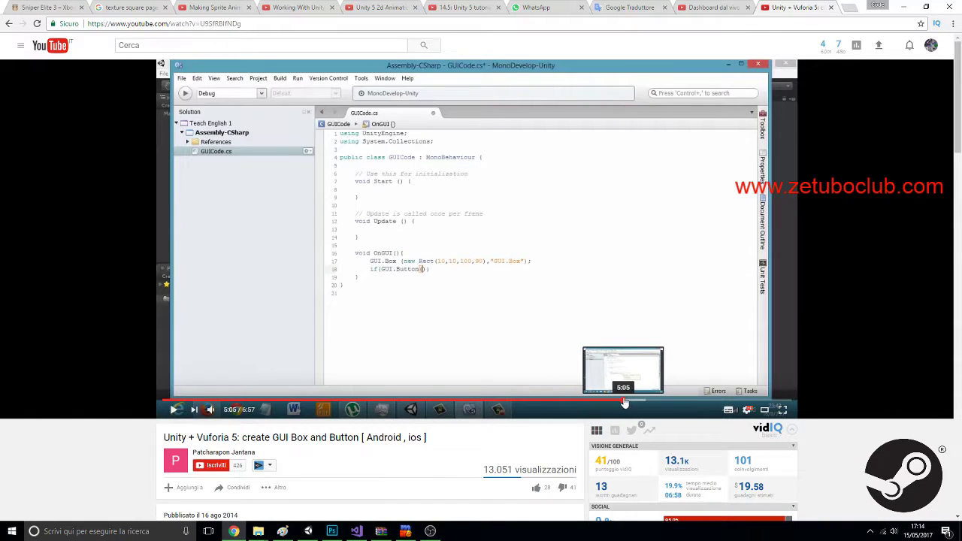
pyautogui.click(623, 401)
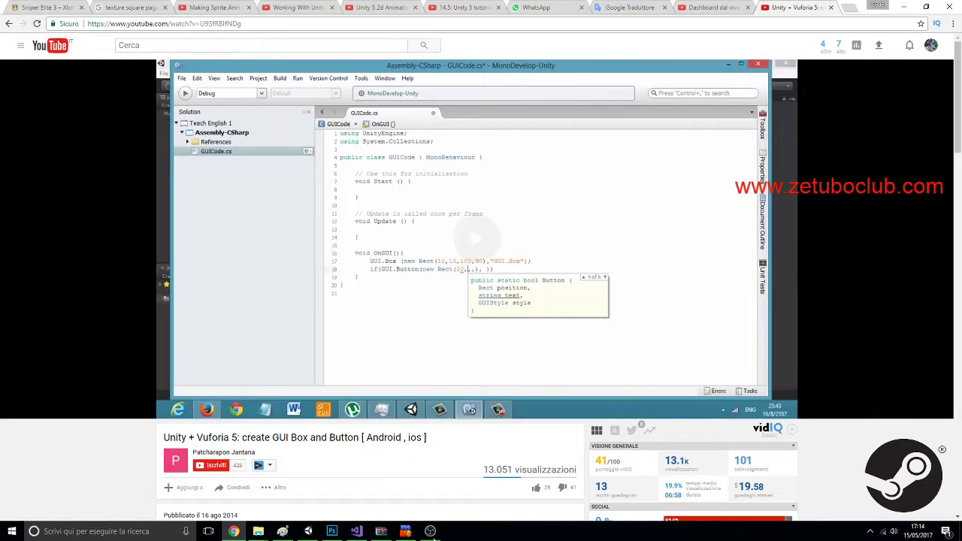
# - Switch to Unity and add a Button component to the Main Camera
pyautogui.click(308, 531)
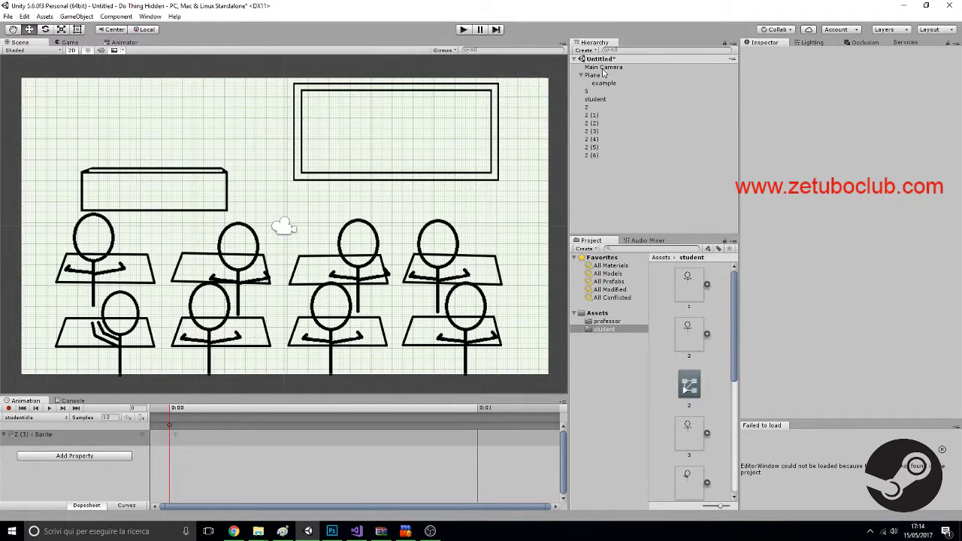
pyautogui.click(603, 67)
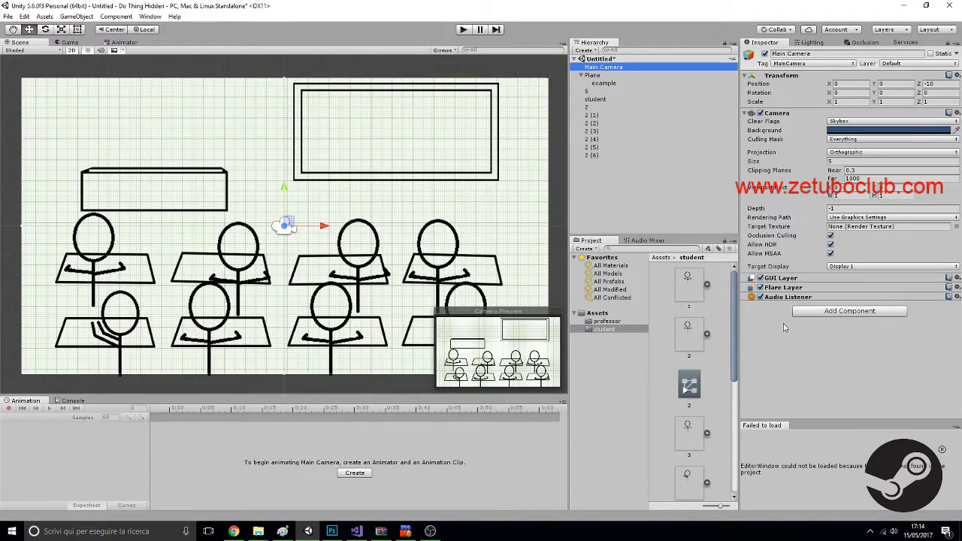
pyautogui.click(804, 278)
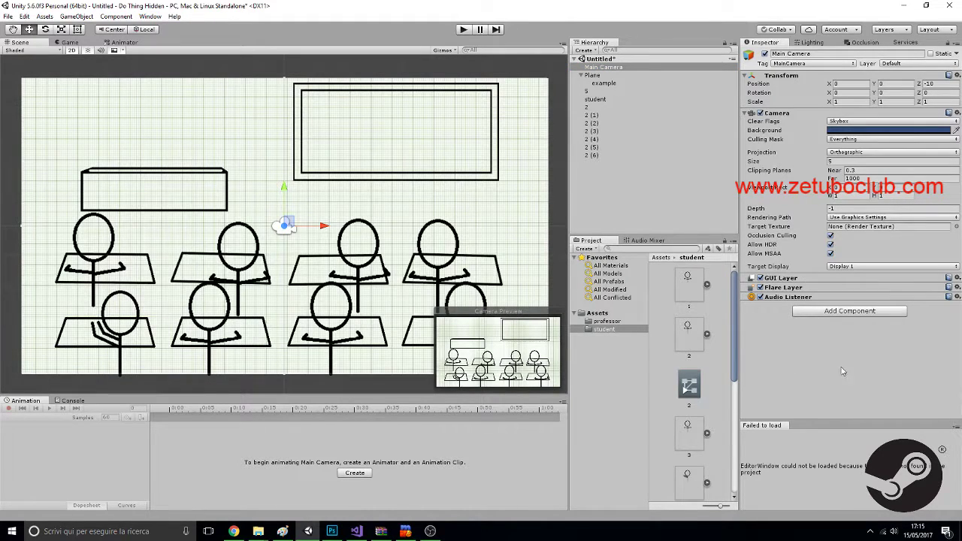
pyautogui.click(842, 311)
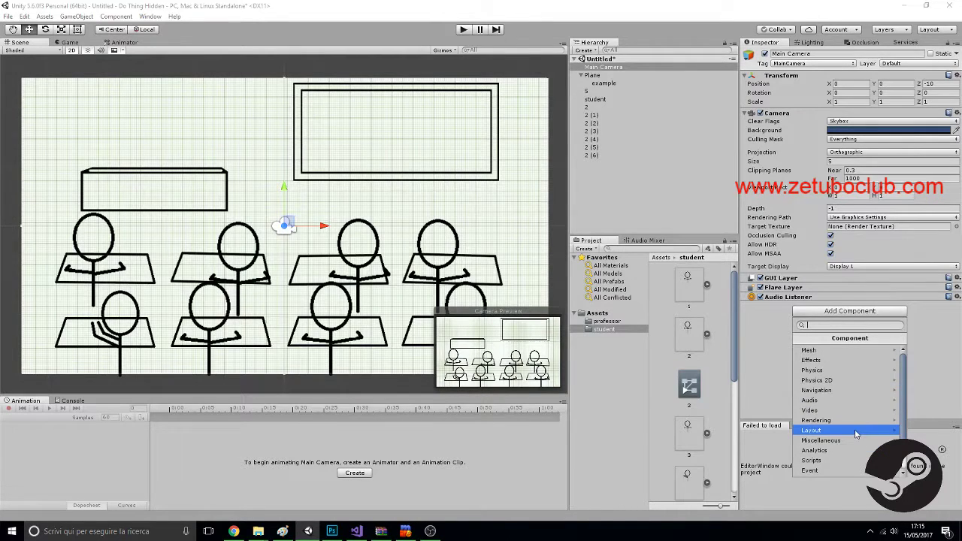
pyautogui.write('button')
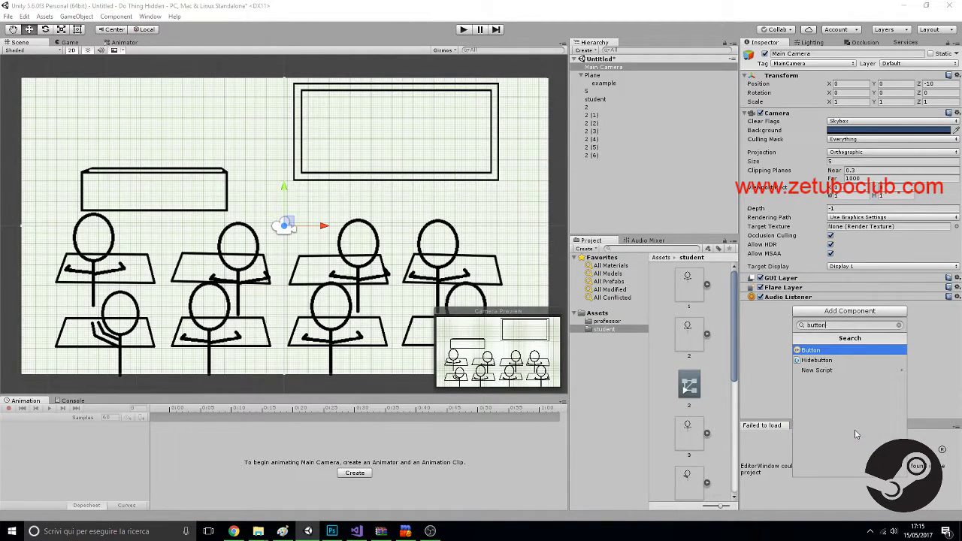
pyautogui.press('Return')
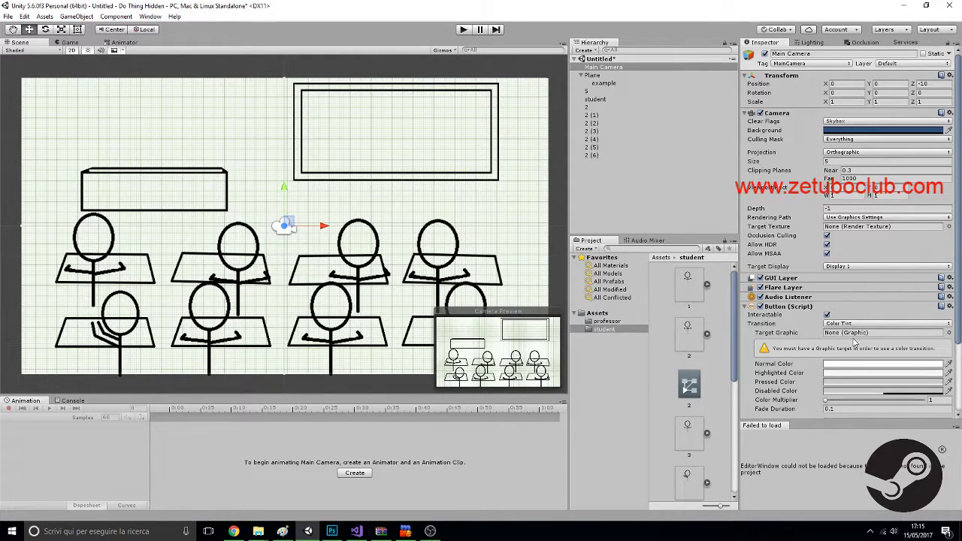
# - Add an empty On Click entry to the camera's Button component and check which objects and target graphics can be assigned
pyautogui.scroll(-3, 853, 342)
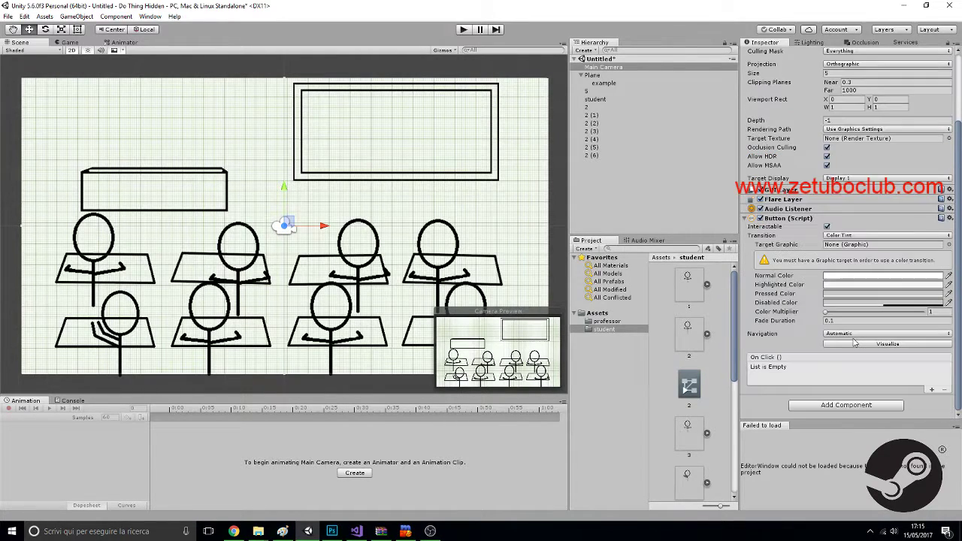
pyautogui.click(931, 390)
pyautogui.click(804, 377)
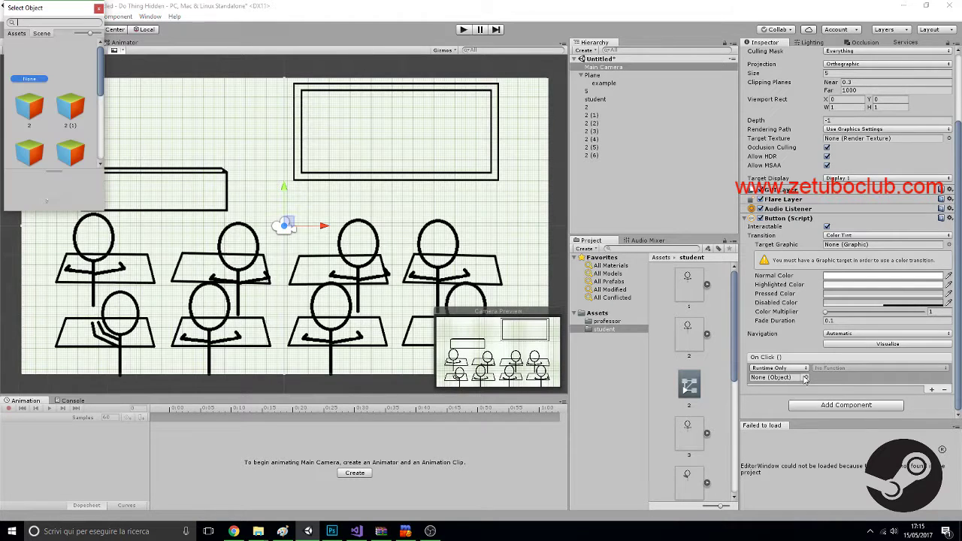
pyautogui.click(99, 7)
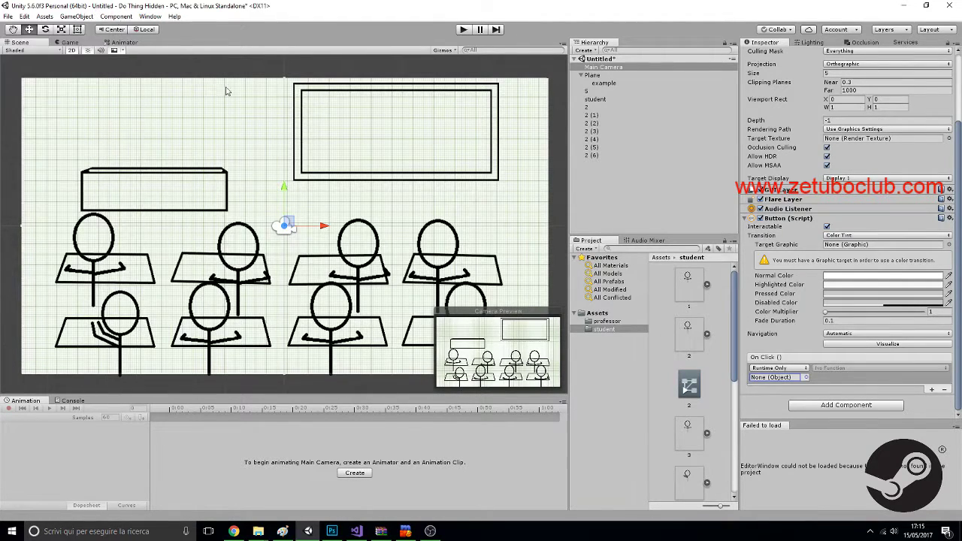
pyautogui.click(800, 370)
pyautogui.click(799, 369)
pyautogui.click(798, 347)
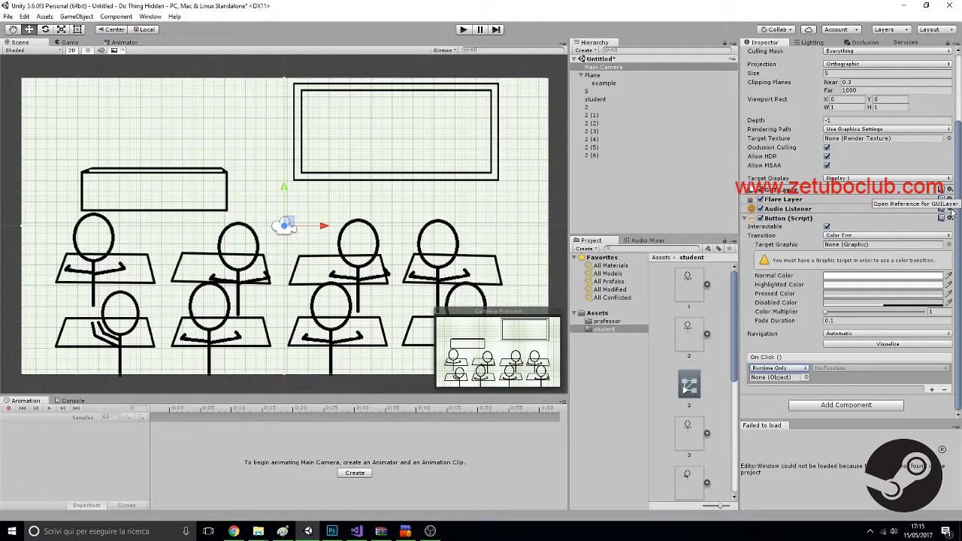
pyautogui.click(948, 244)
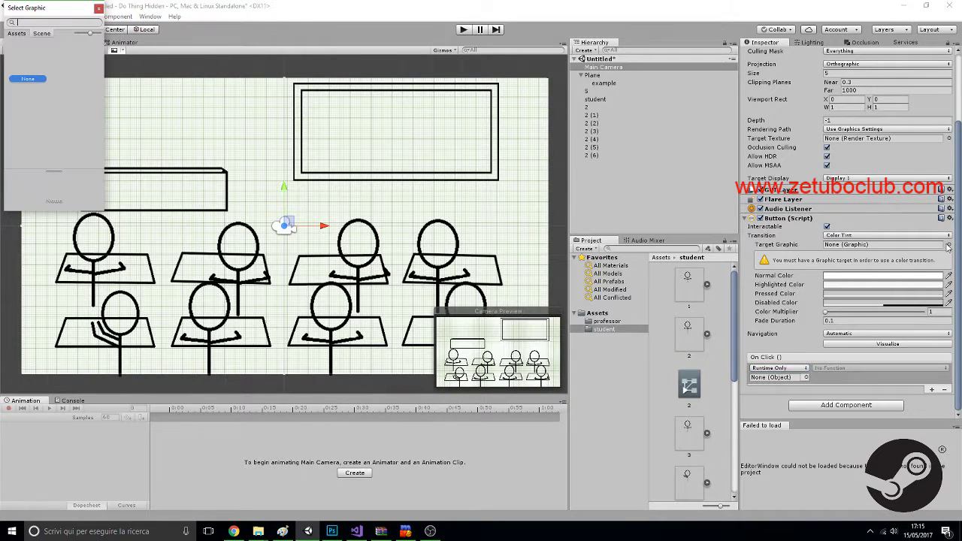
pyautogui.click(99, 9)
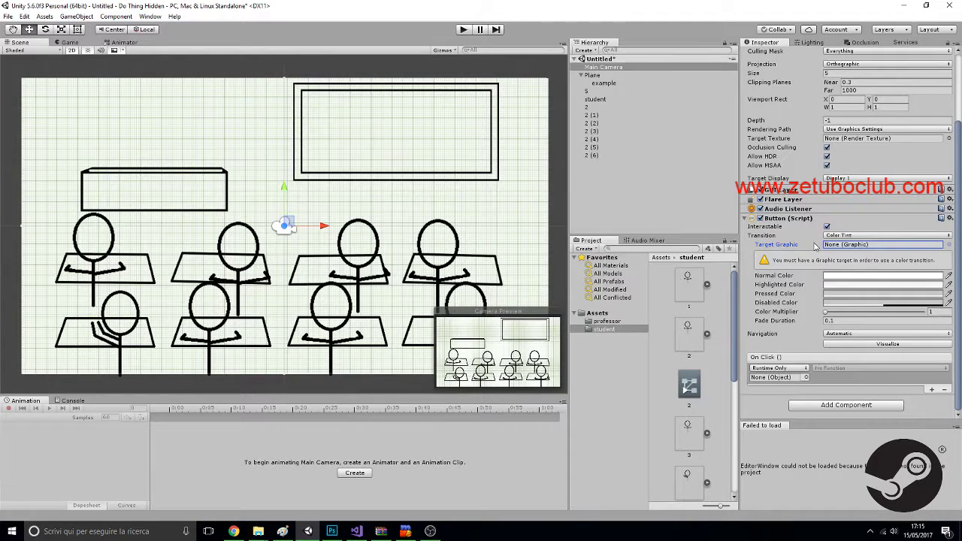
# - Switch to Chrome and search Google for "create button ui unity 5"
pyautogui.click(234, 531)
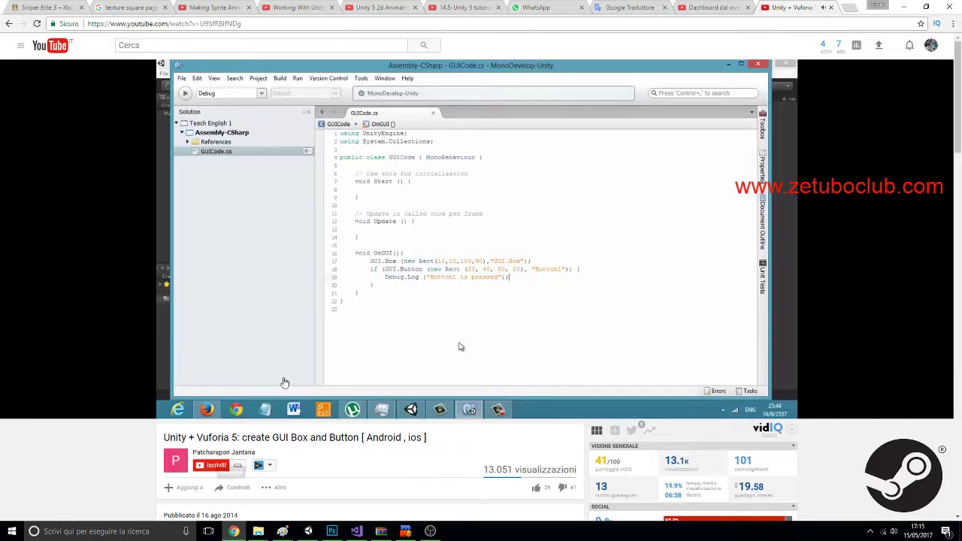
pyautogui.click(772, 23)
pyautogui.write('create')
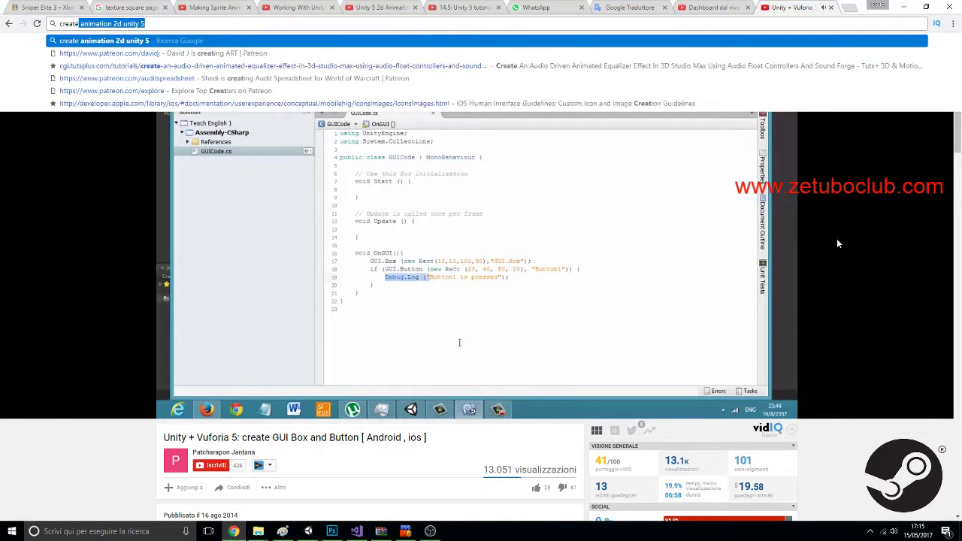
pyautogui.write(' button ui')
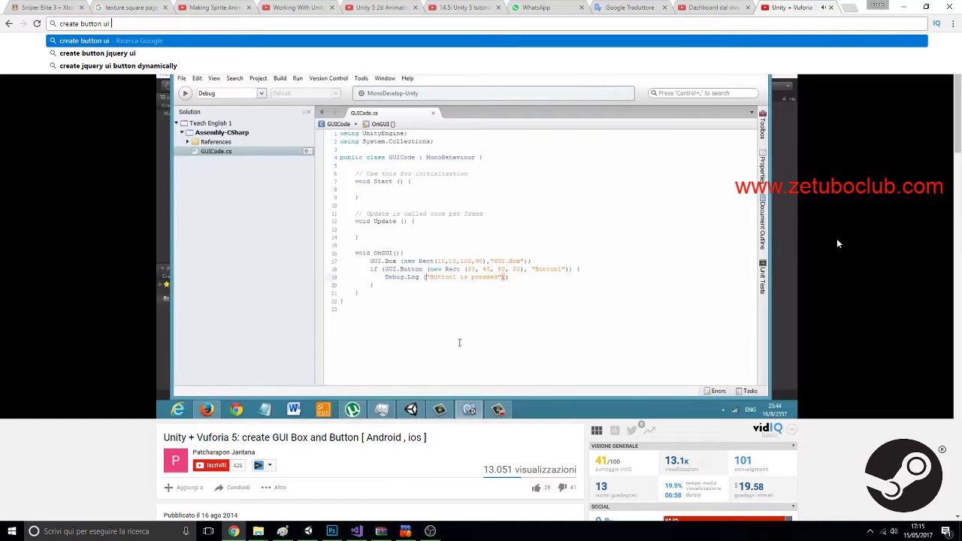
pyautogui.write(' unity 5')
pyautogui.press('Return')
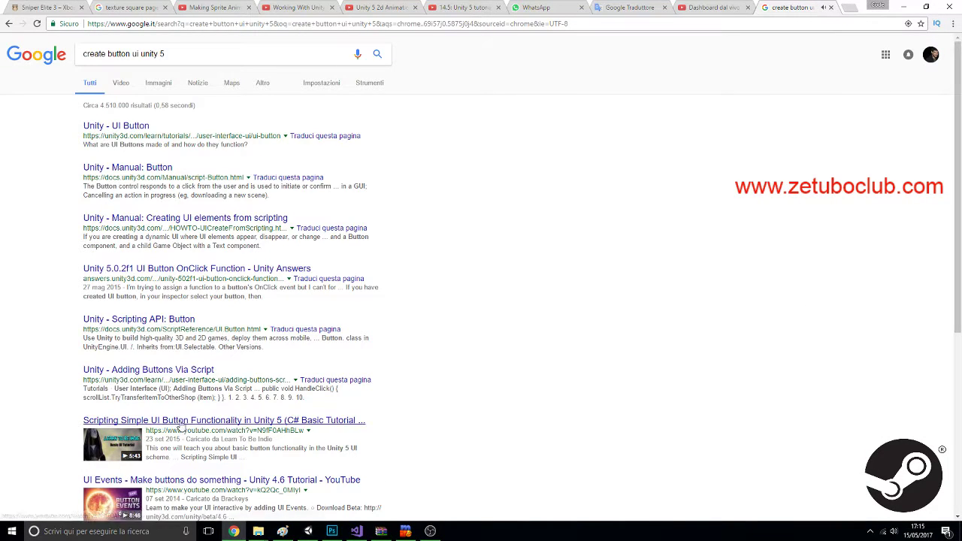
# - Open the video "Scripting Simple UI Button Functionality in Unity 5 (C# Basic Tutorial)" from the results and skip its advert
pyautogui.scroll(-2, 436, 397)
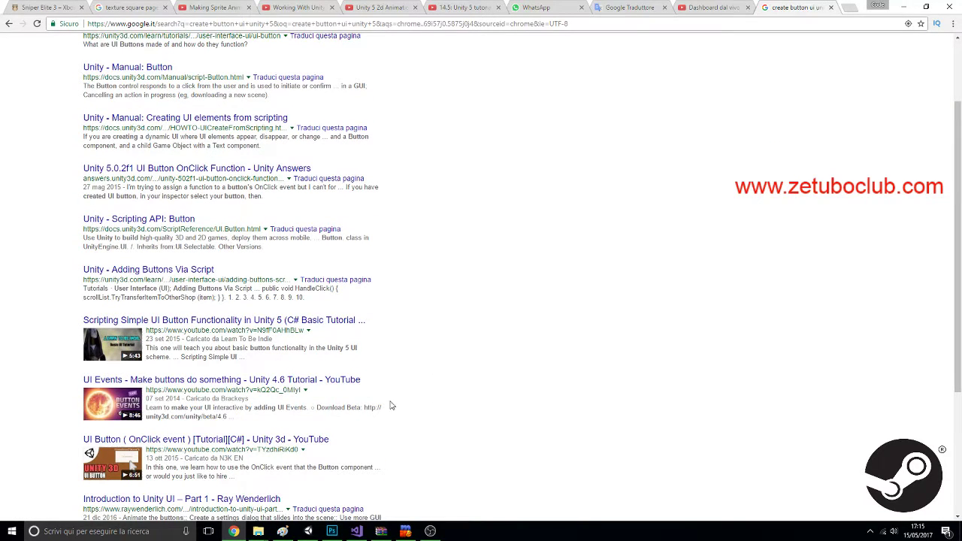
pyautogui.click(277, 320)
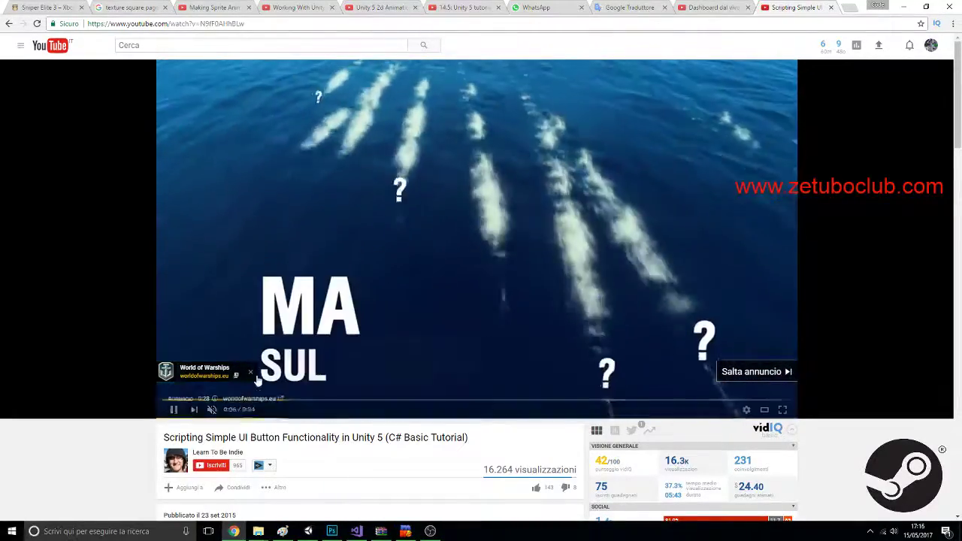
pyautogui.click(751, 370)
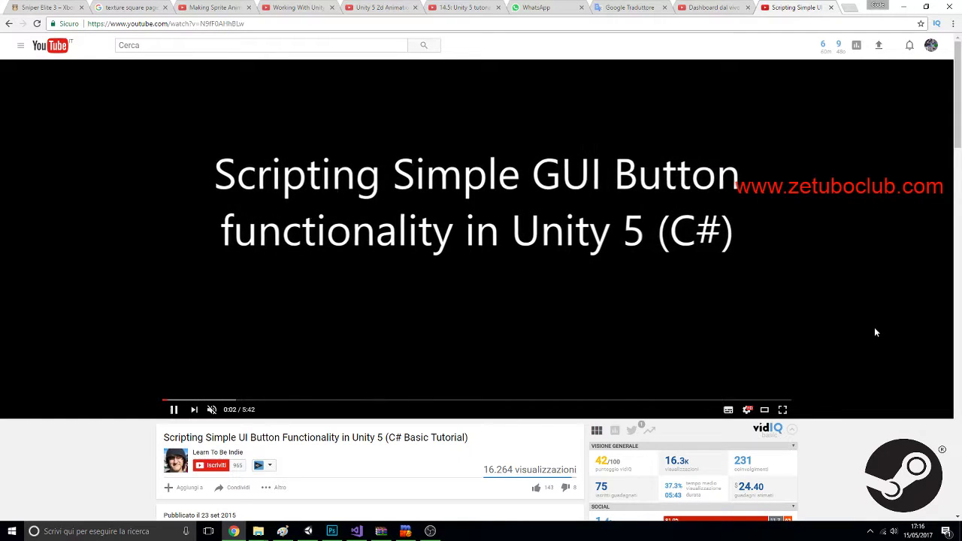
# - Skim the button tutorial video to find the canvas setup and the MenuScript code for the Start Game button
pyautogui.click(192, 400)
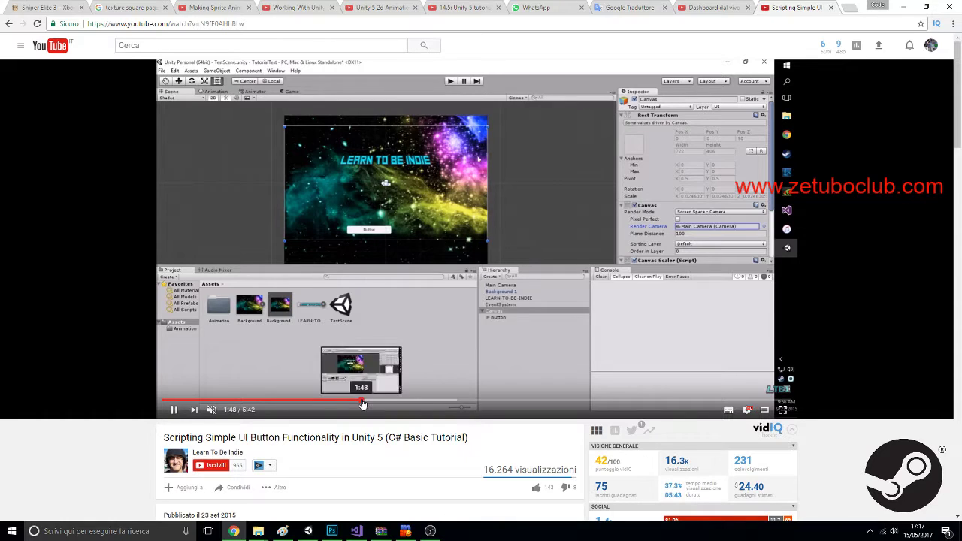
pyautogui.click(364, 400)
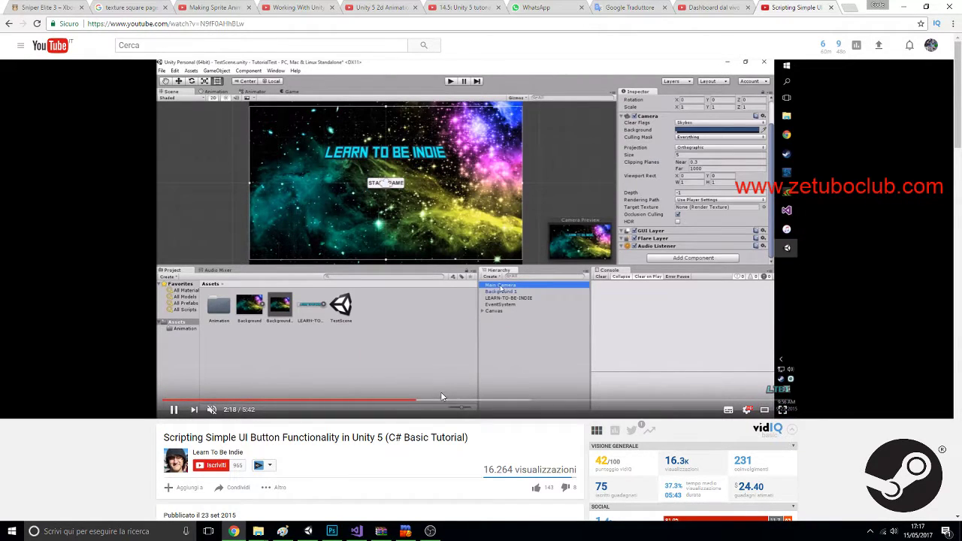
pyautogui.press('space')
pyautogui.click(460, 399)
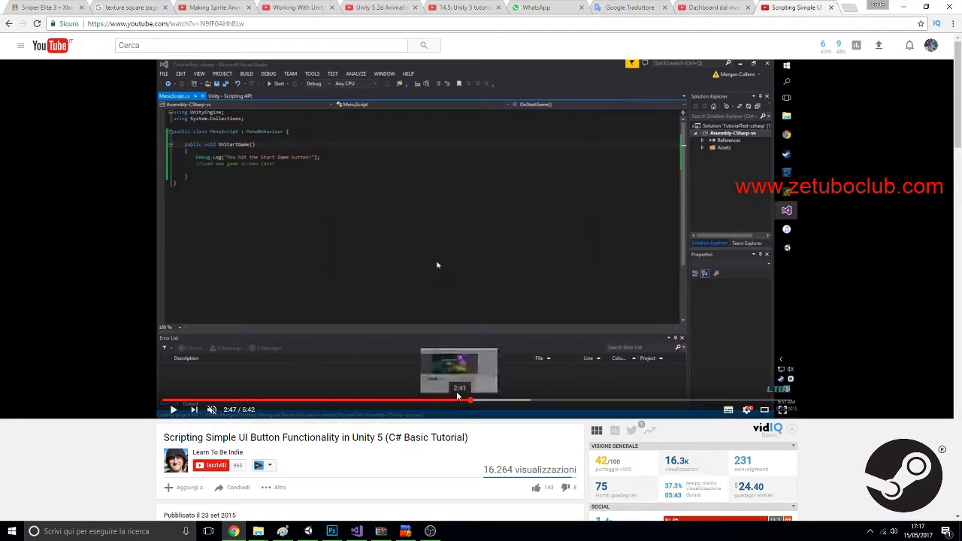
pyautogui.press('space')
pyautogui.click(301, 399)
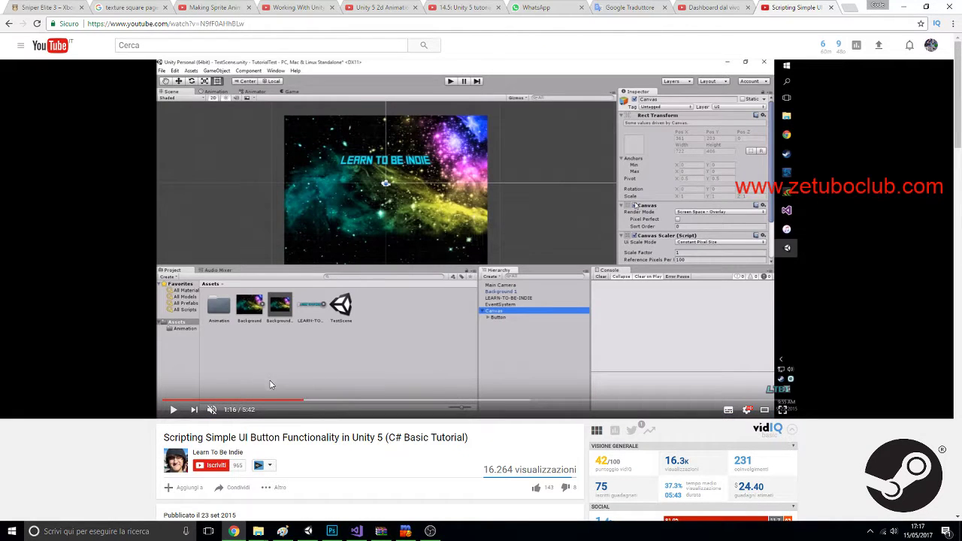
# - Review the tutorial section on setting the Canvas to Screen Space - Camera and assigning Main Camera as its render camera
pyautogui.click(287, 401)
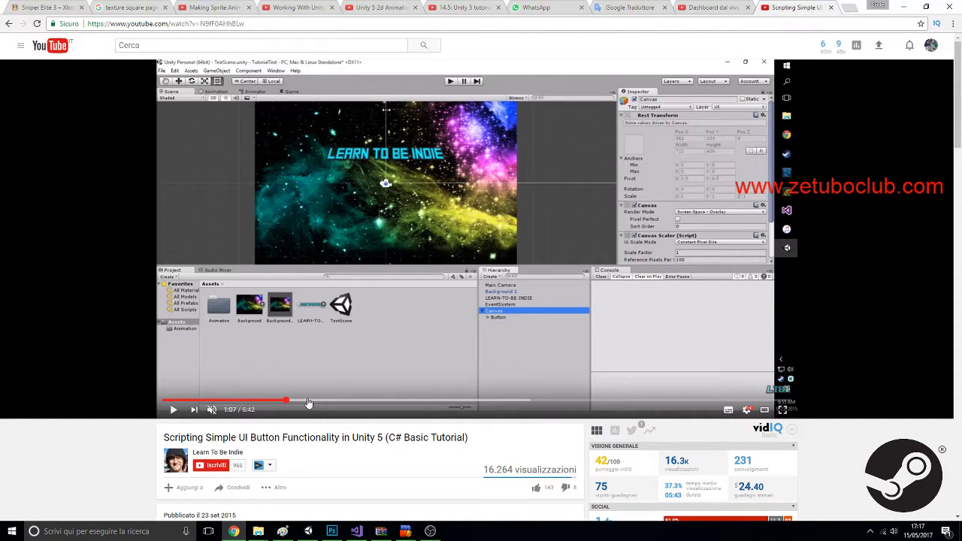
pyautogui.click(316, 402)
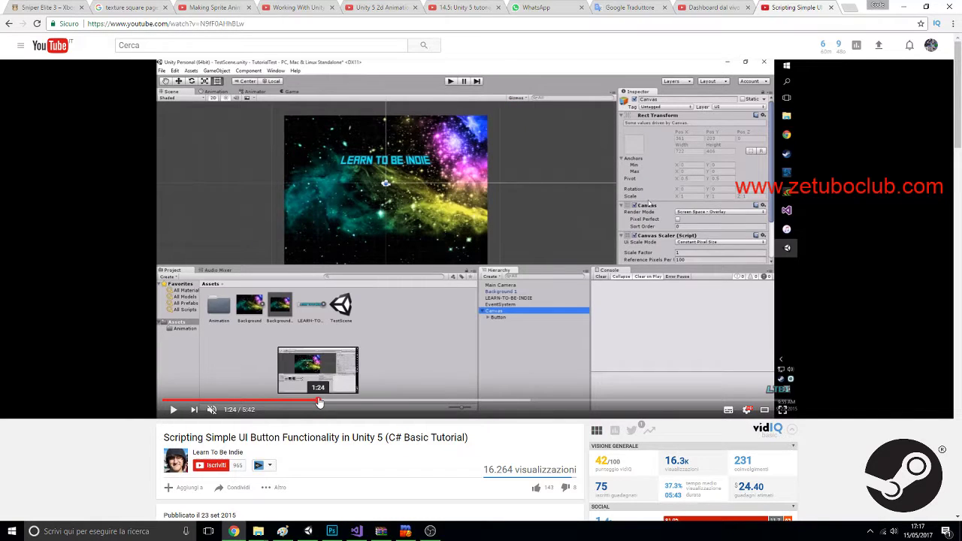
pyautogui.click(342, 402)
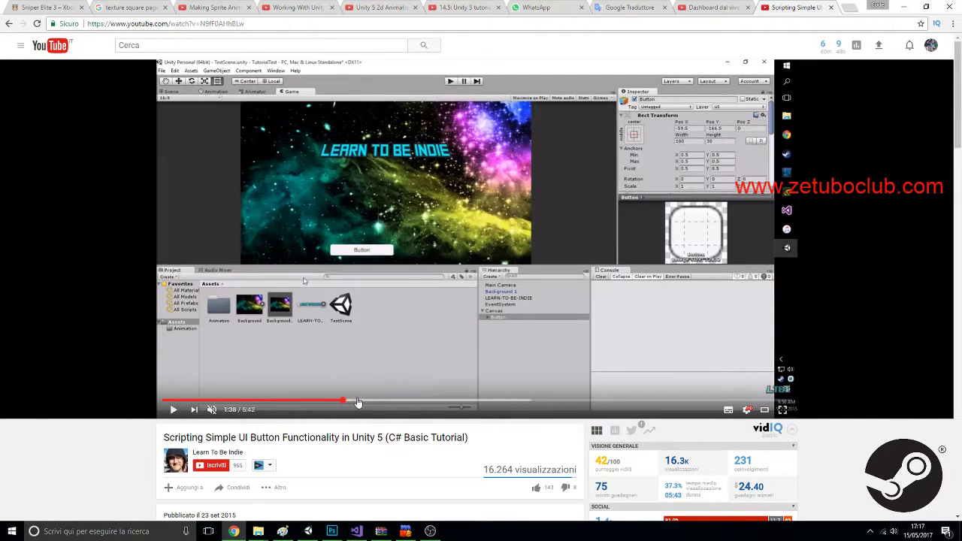
pyautogui.click(336, 402)
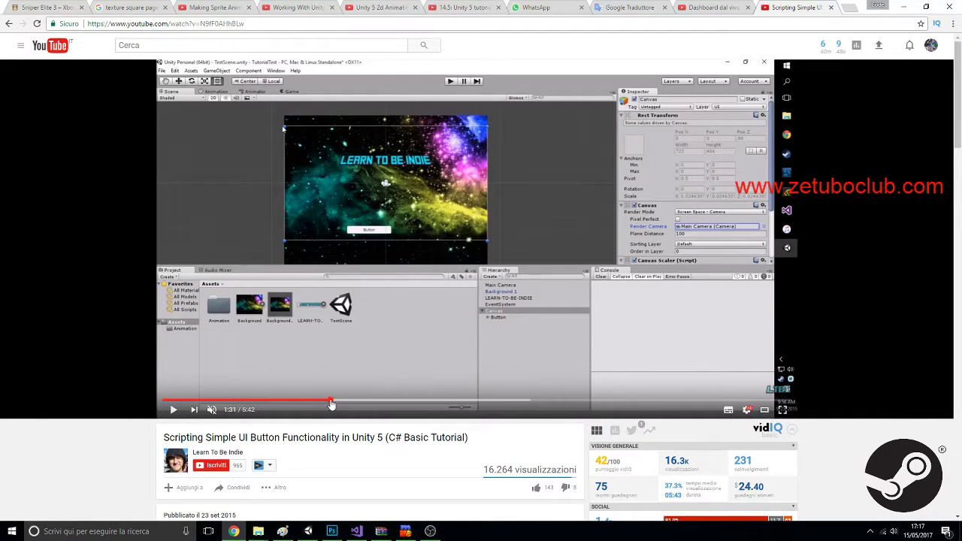
pyautogui.click(319, 402)
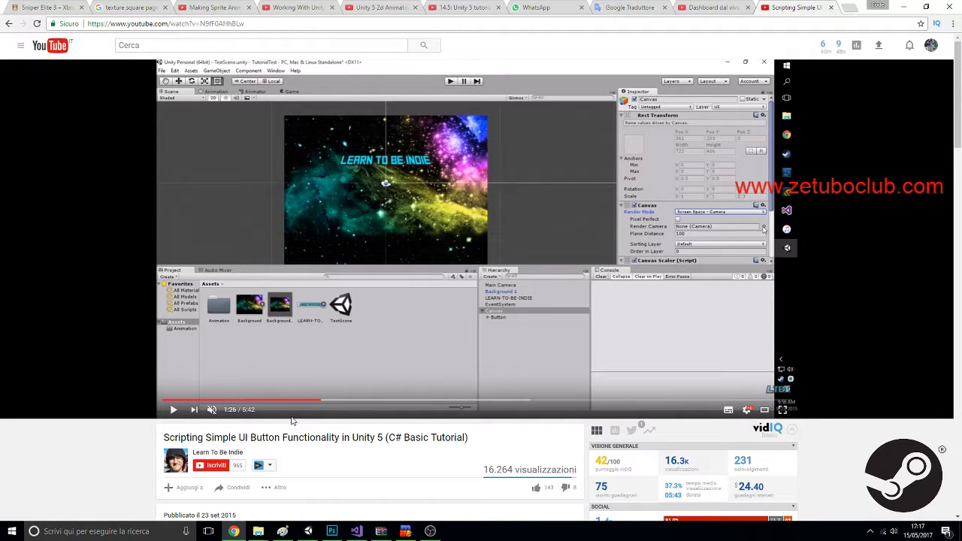
pyautogui.click(326, 340)
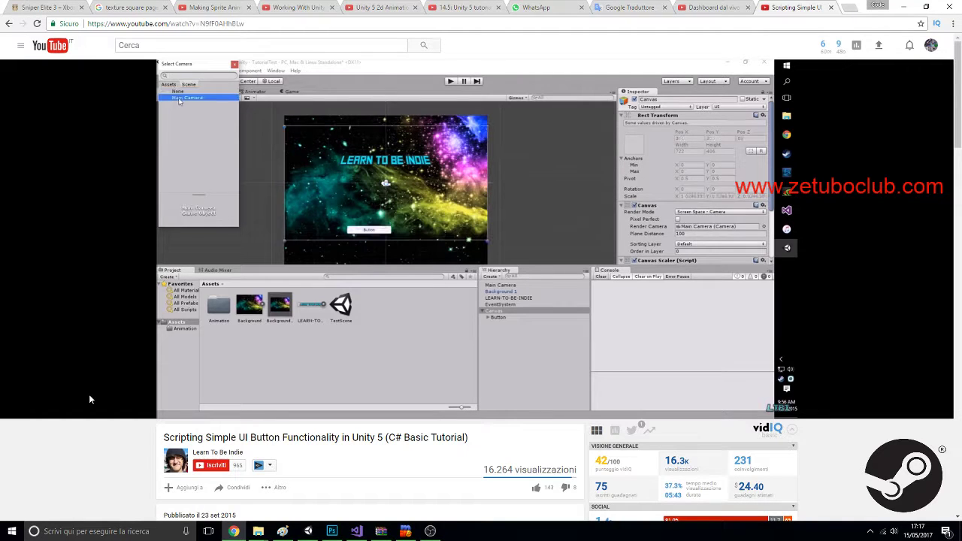
pyautogui.click(272, 362)
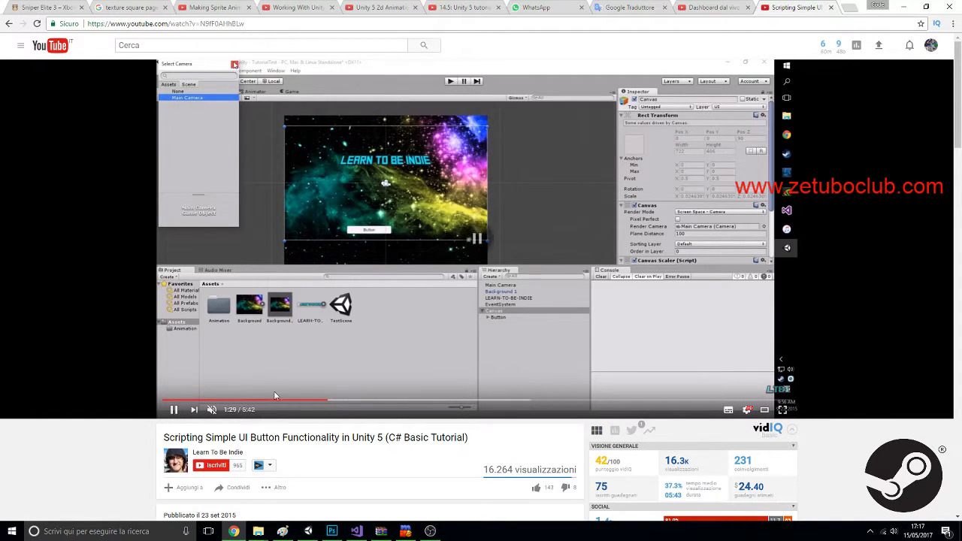
# - Rewind the tutorial to about 0:55 and examine how a UI Button is created in the Hierarchy
pyautogui.click(312, 399)
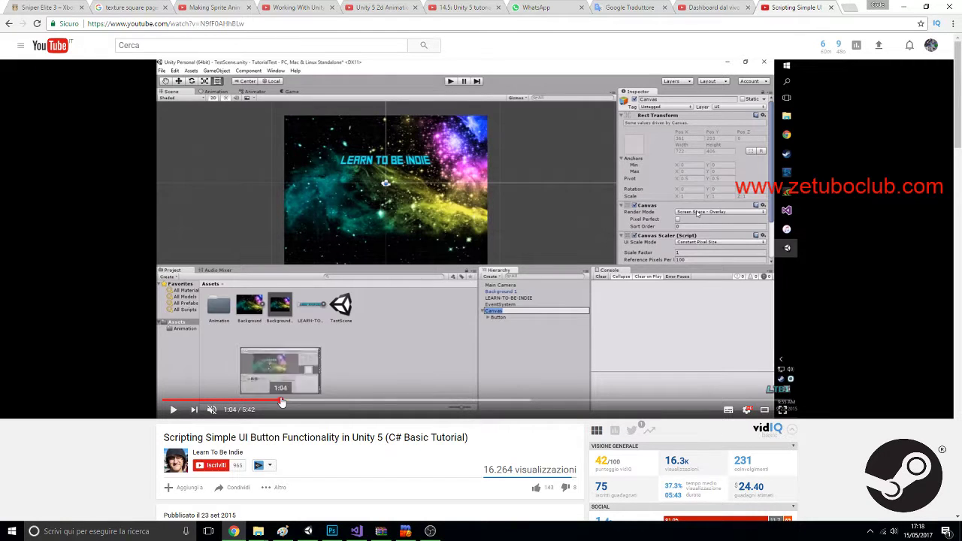
pyautogui.click(277, 401)
pyautogui.click(266, 401)
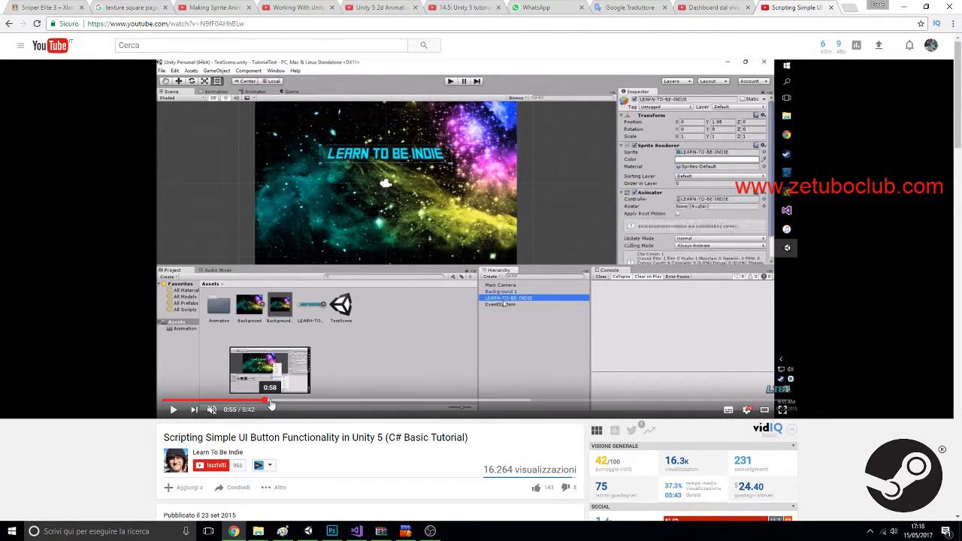
pyautogui.click(274, 403)
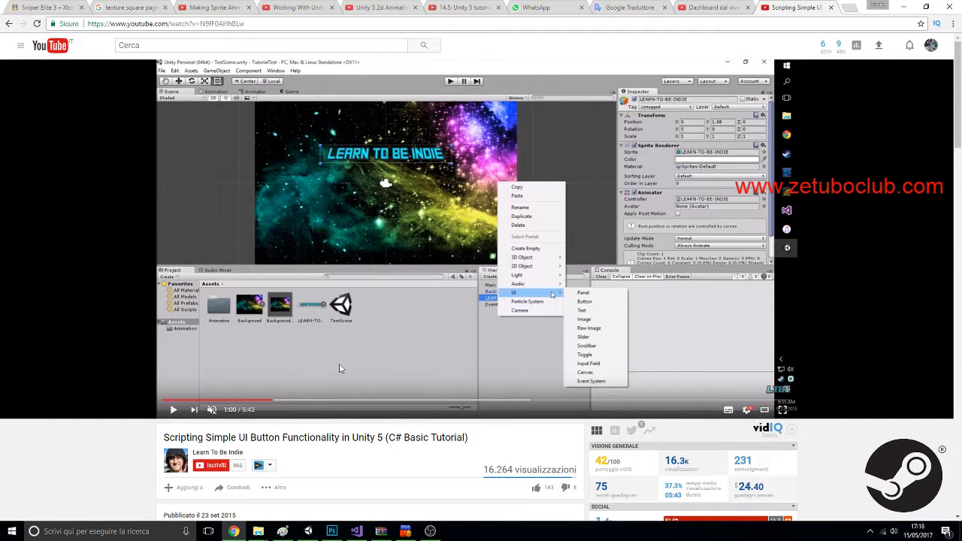
pyautogui.click(367, 378)
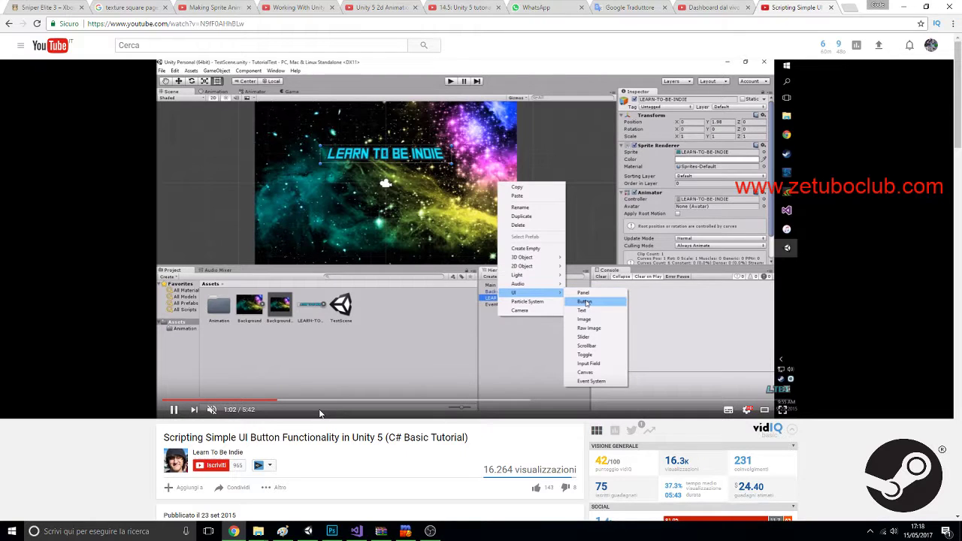
pyautogui.press('space')
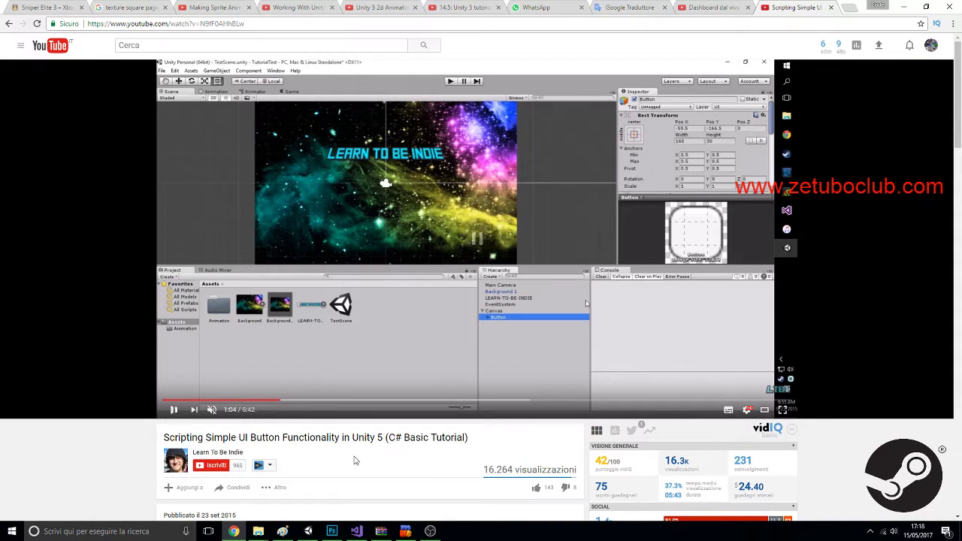
# - Switch to Unity and undo adding the Button component to the Main Camera
pyautogui.click(308, 531)
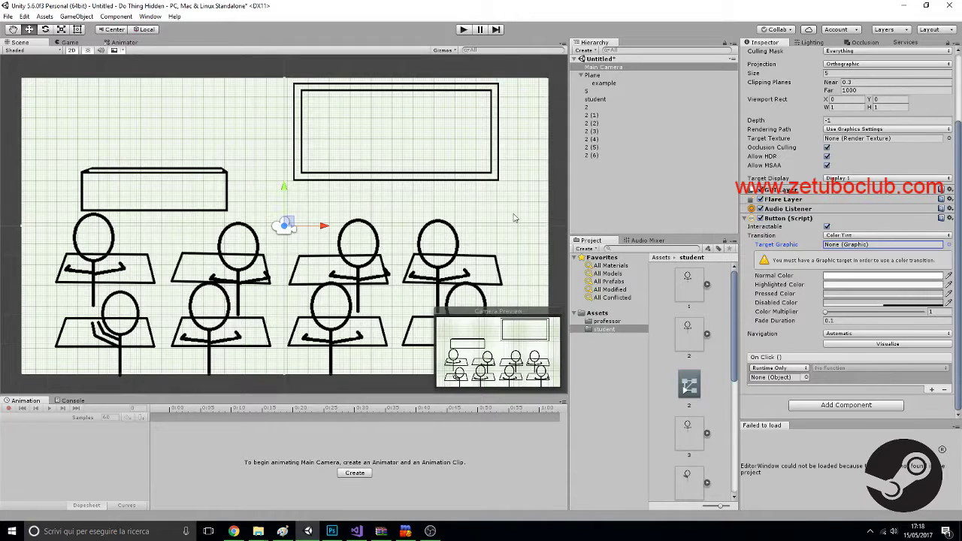
pyautogui.hotkey('ctrl', 'z')
pyautogui.hotkey('ctrl', 'z')
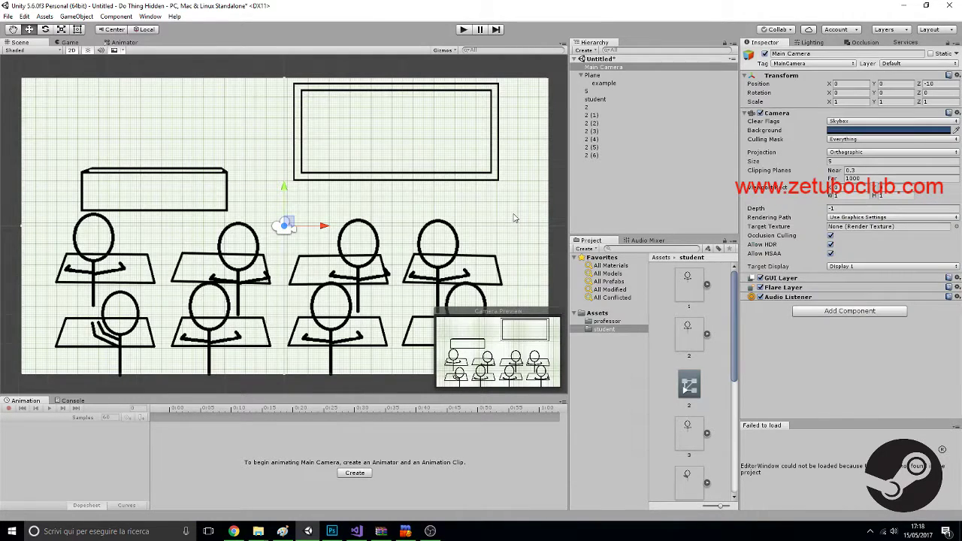
# - Create a UI Button in the scene's Hierarchy
pyautogui.rightClick(649, 199)
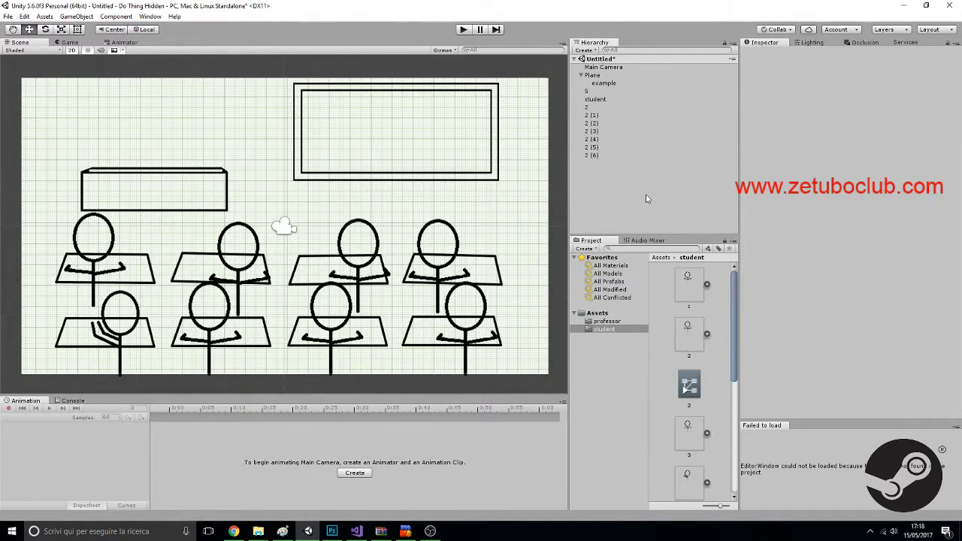
pyautogui.moveTo(701, 344)
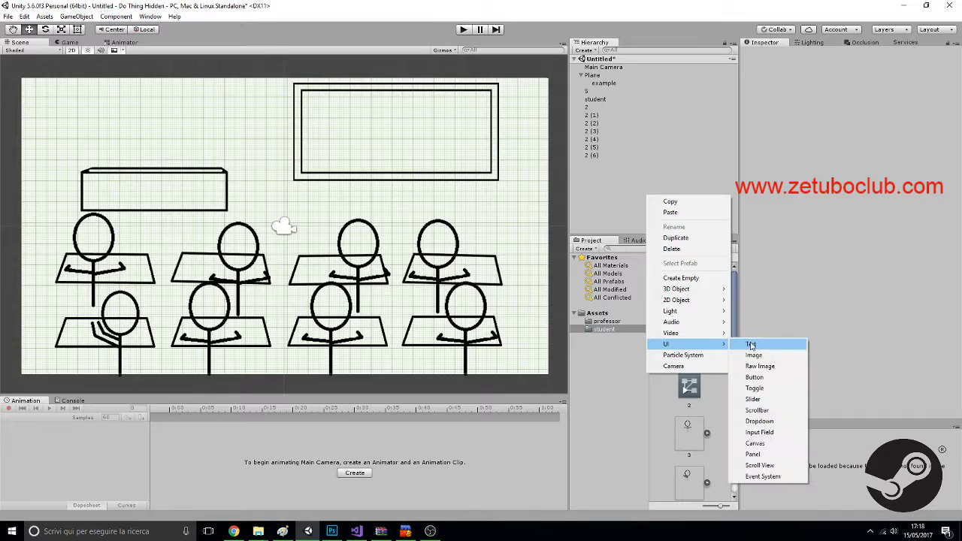
pyautogui.click(759, 380)
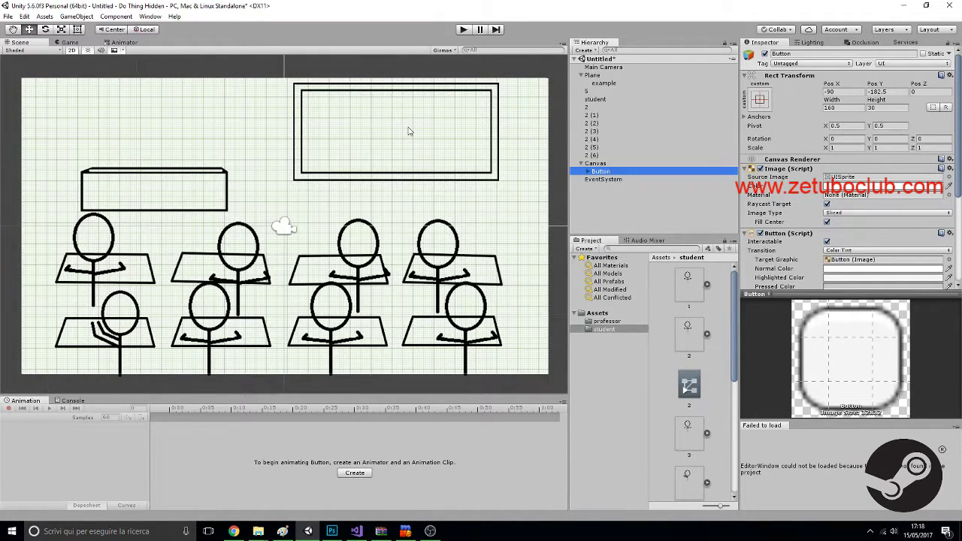
# - Focus the Scene view on the new Button and move it up to about Pos Y -147.4
pyautogui.doubleClick(596, 172)
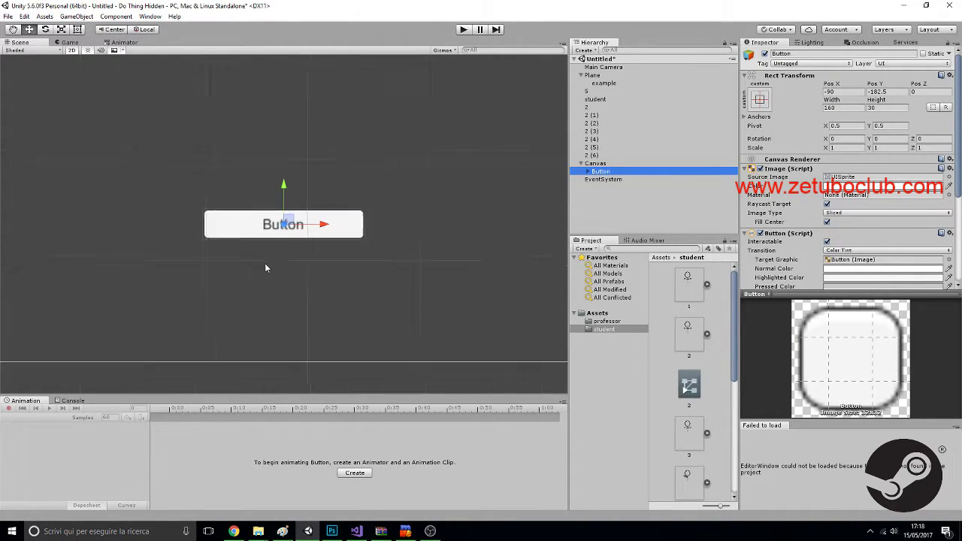
pyautogui.scroll(-5, 265, 263)
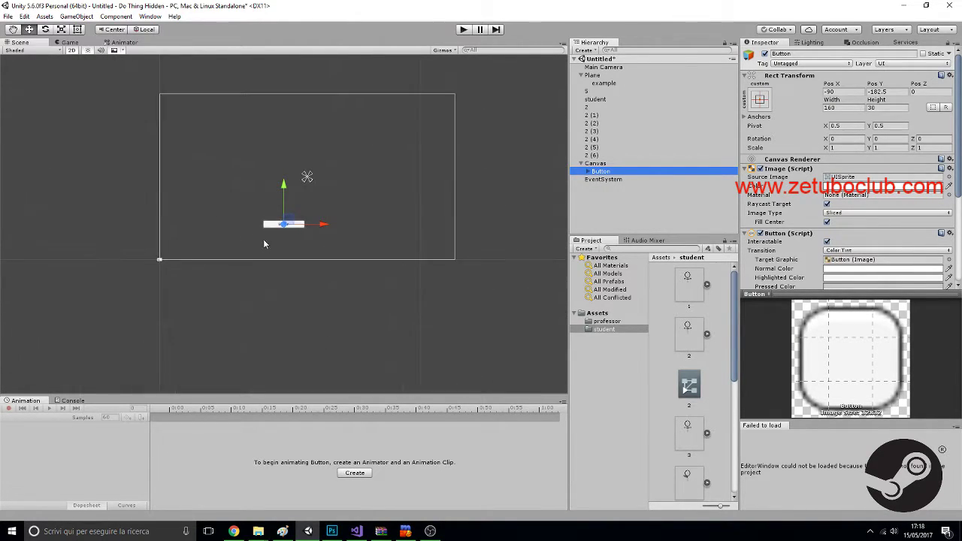
pyautogui.scroll(3, 272, 220)
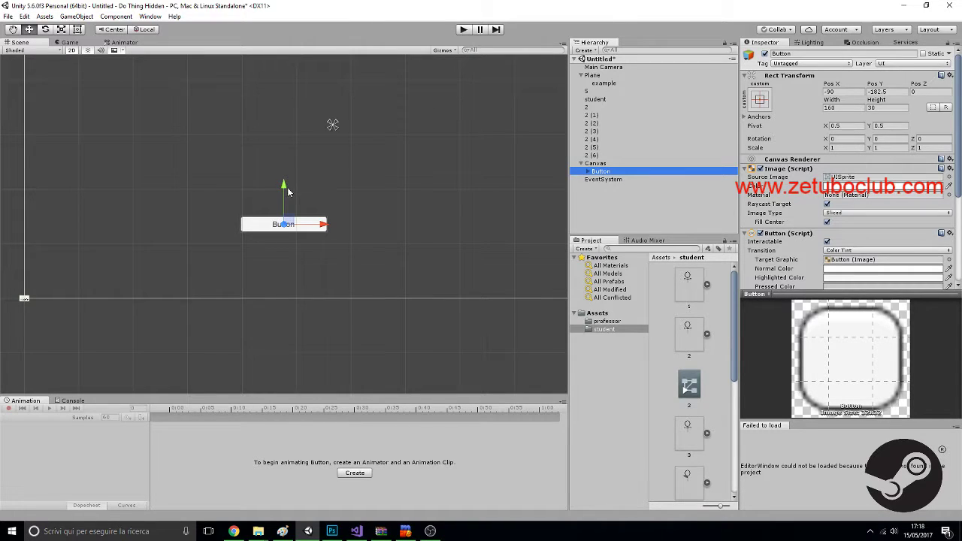
pyautogui.moveTo(284, 186); pyautogui.dragTo(295, 166)
# - Compare the Main Camera's classroom area with the Canvas and try to move the Canvas along the X axis
pyautogui.doubleClick(609, 68)
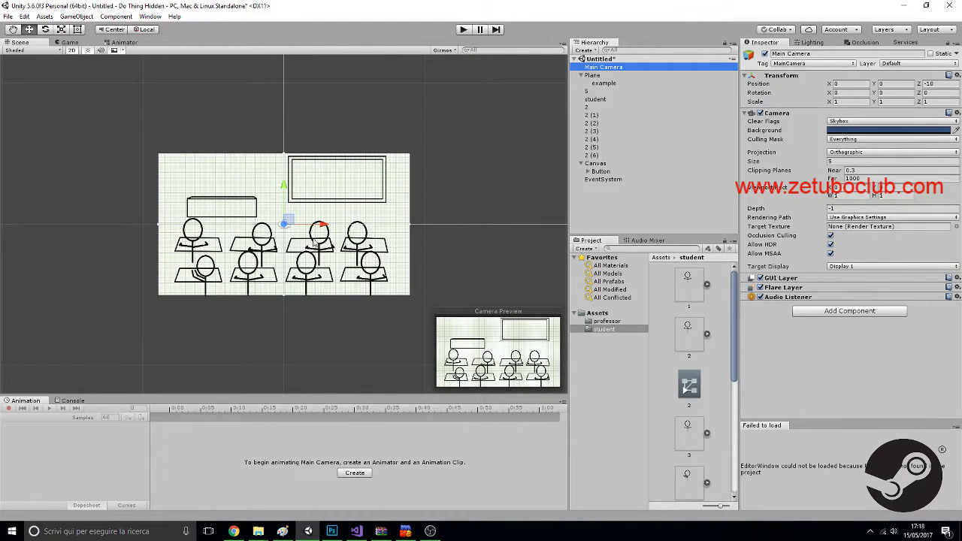
pyautogui.scroll(-3, 548, 162)
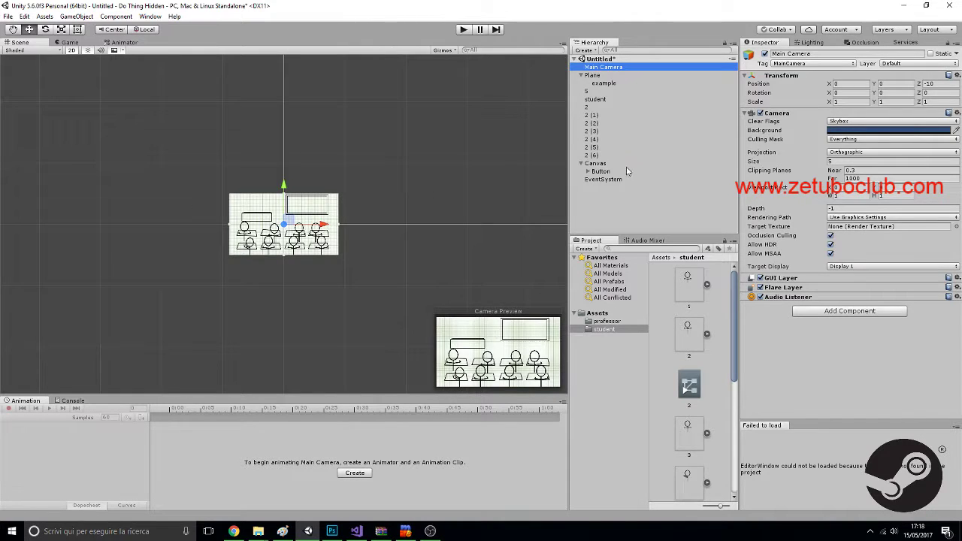
pyautogui.click(595, 163)
pyautogui.scroll(-2, 395, 204)
pyautogui.moveTo(353, 215); pyautogui.dragTo(180, 276, button='middle')
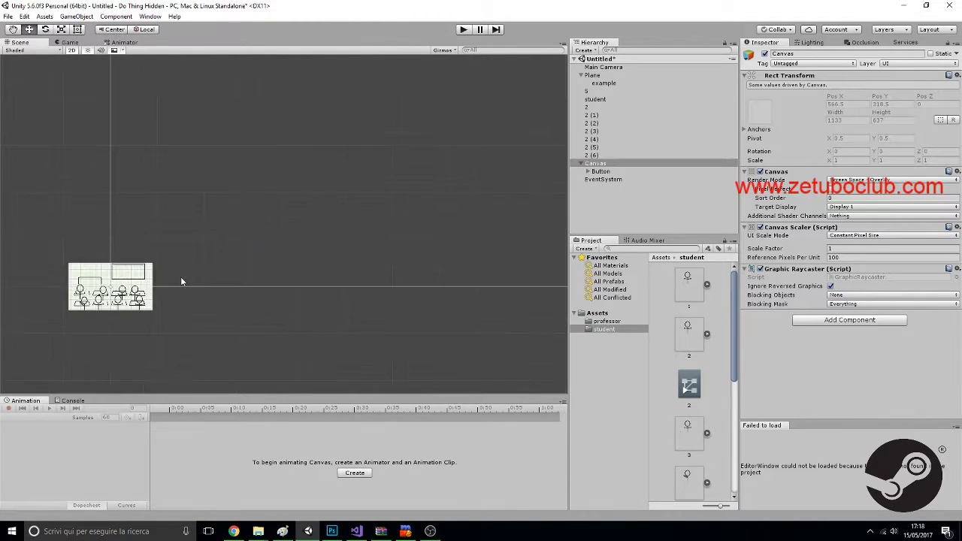
pyautogui.scroll(-15, 240, 241)
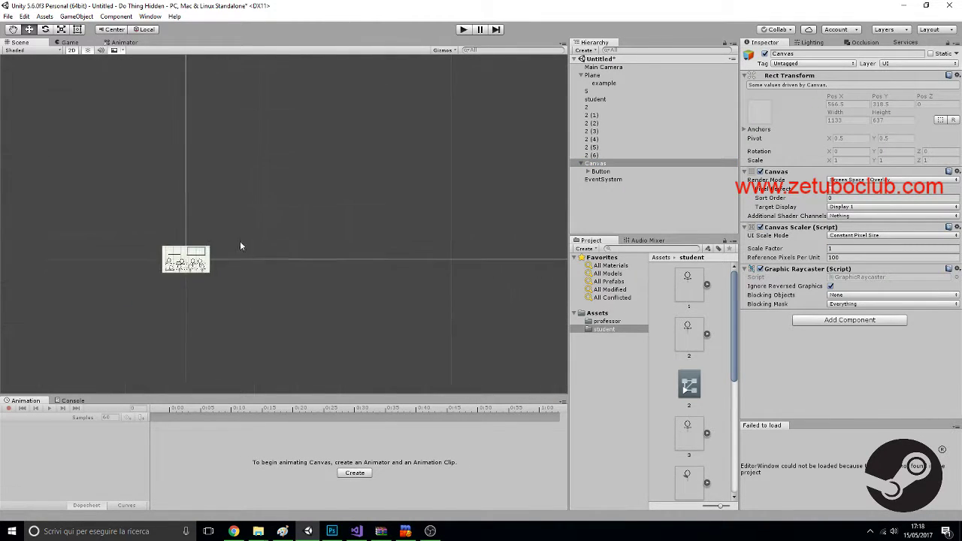
pyautogui.doubleClick(594, 163)
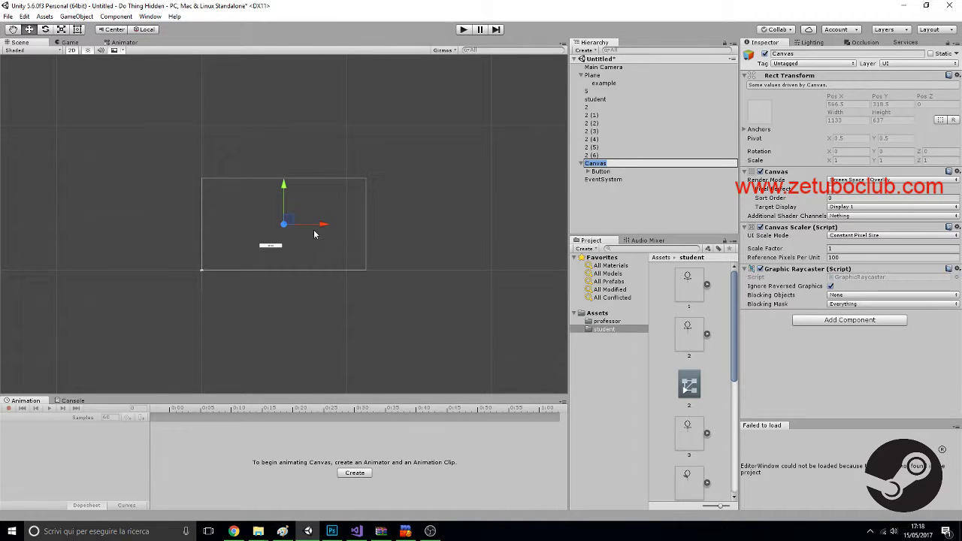
pyautogui.moveTo(319, 225)
pyautogui.mouseDown()
pyautogui.moveTo(309, 225)
pyautogui.moveTo(326, 231)
pyautogui.mouseUp()
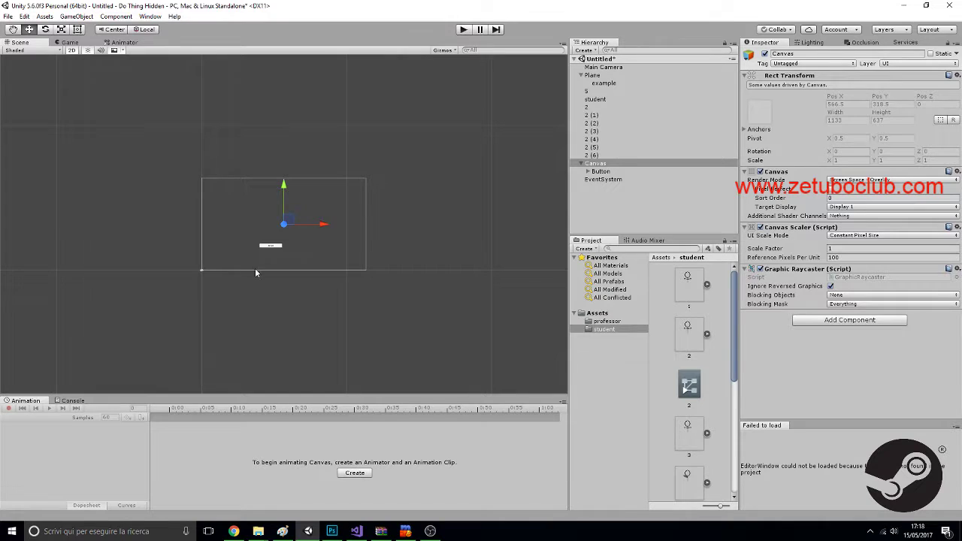
# - Move the Button to the Canvas's lower-left corner, at about Pos X -530 and Pos Y -307, and inspect it up close
pyautogui.click(600, 172)
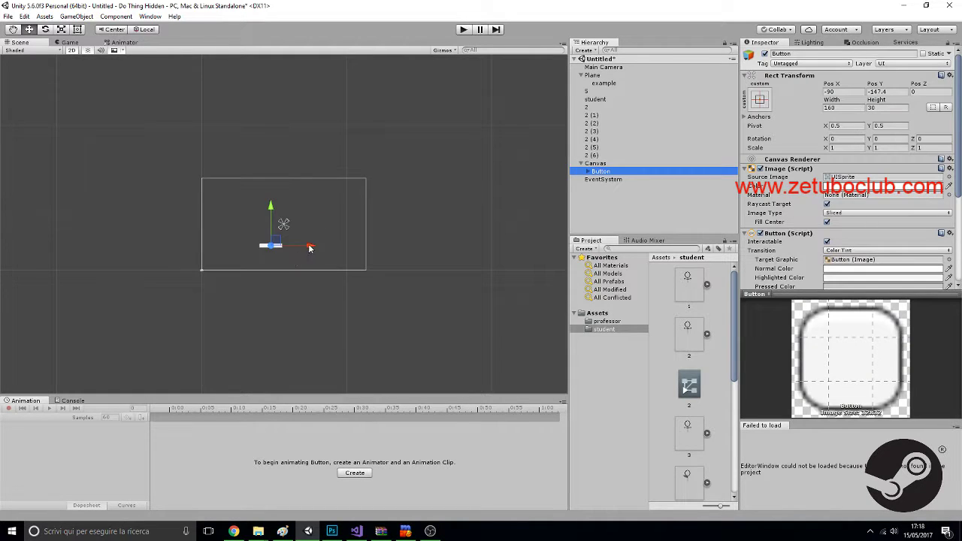
pyautogui.moveTo(309, 246); pyautogui.dragTo(246, 253)
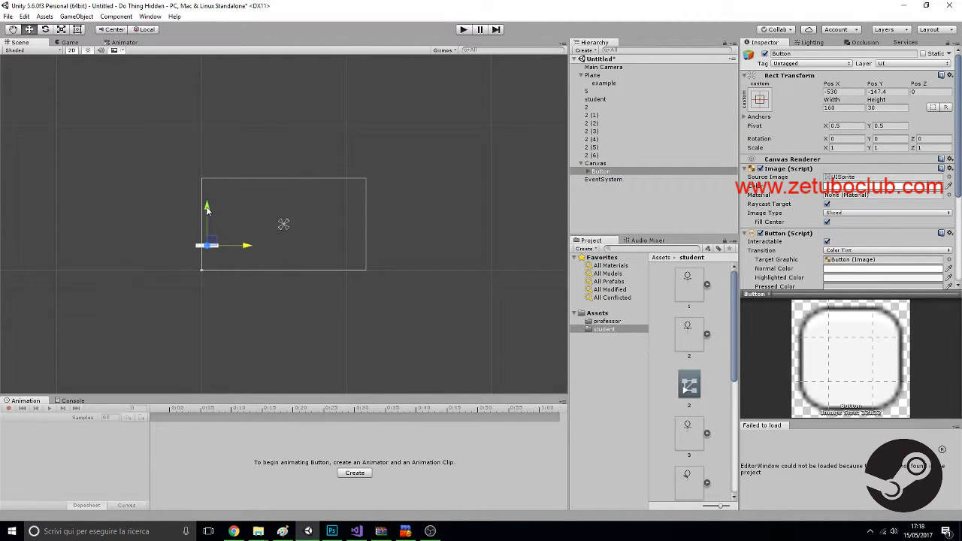
pyautogui.moveTo(207, 211); pyautogui.dragTo(204, 239)
pyautogui.scroll(5, 204, 243)
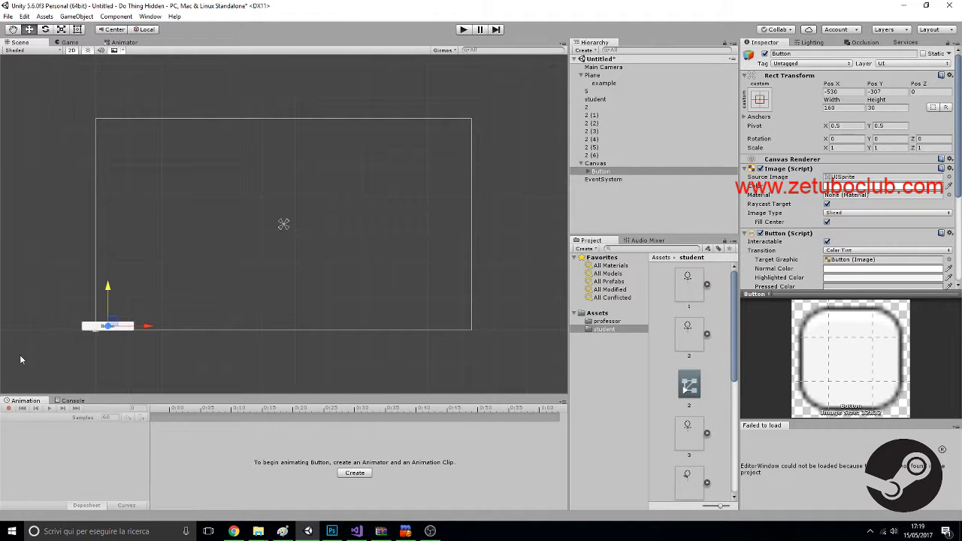
pyautogui.moveTo(87, 328); pyautogui.dragTo(384, 197, button='middle')
pyautogui.scroll(8, 131, 309)
pyautogui.scroll(3, 234, 306)
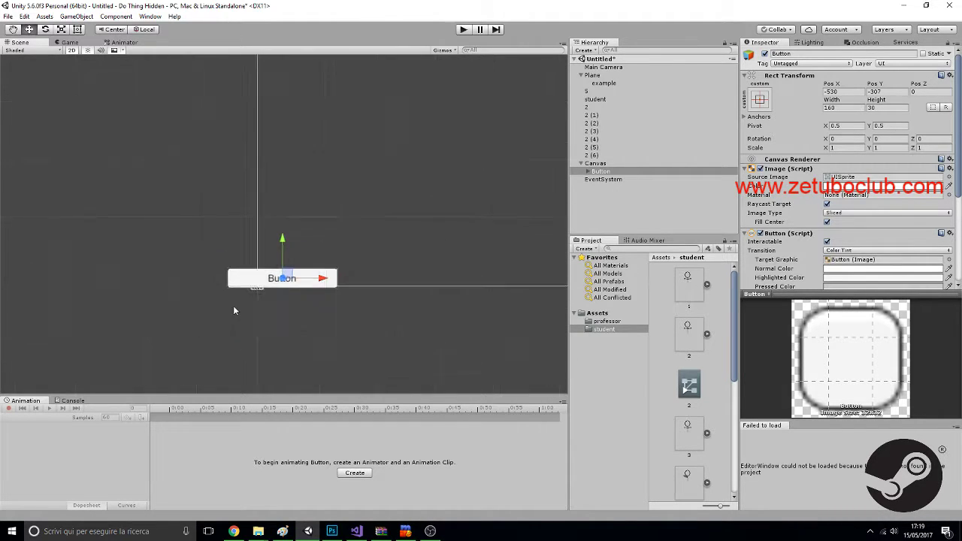
pyautogui.scroll(12, 234, 308)
pyautogui.moveTo(233, 306); pyautogui.dragTo(366, 197, button='middle')
pyautogui.scroll(6, 365, 197)
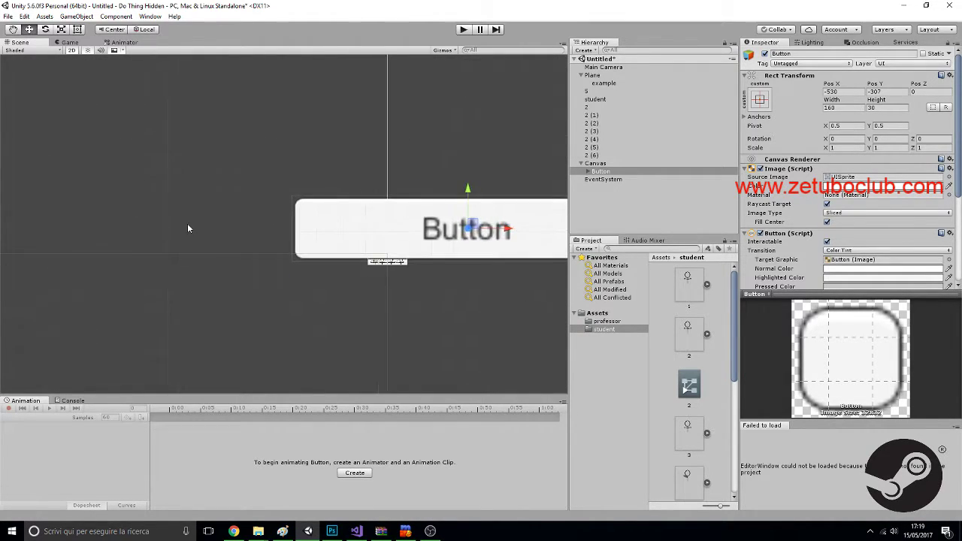
# - Check the Button in the Game view and scale it uniformly down to about 0.082
pyautogui.moveTo(188, 228); pyautogui.dragTo(909, 225, button='middle')
pyautogui.moveTo(221, 282); pyautogui.dragTo(477, 275, button='middle')
pyautogui.scroll(9, 475, 274)
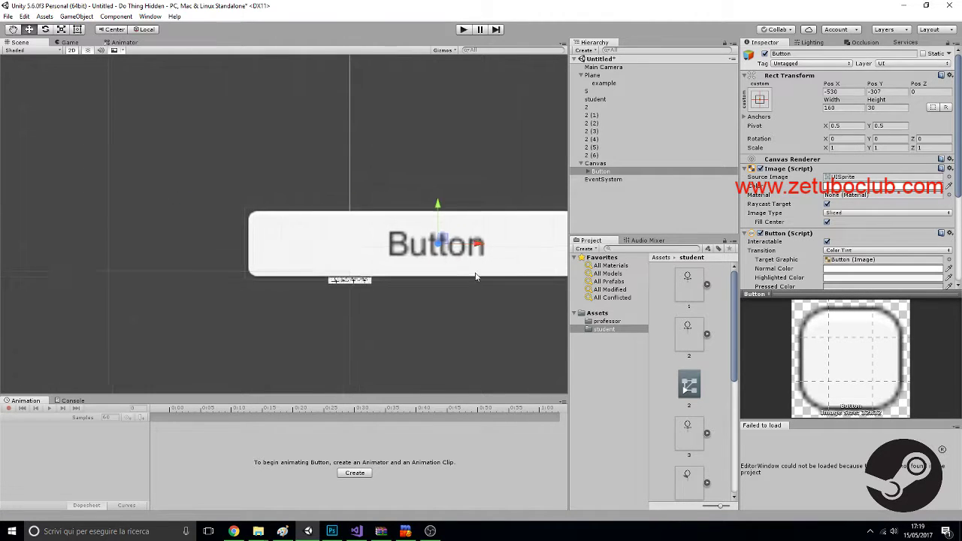
pyautogui.moveTo(412, 267); pyautogui.dragTo(266, 269, button='middle')
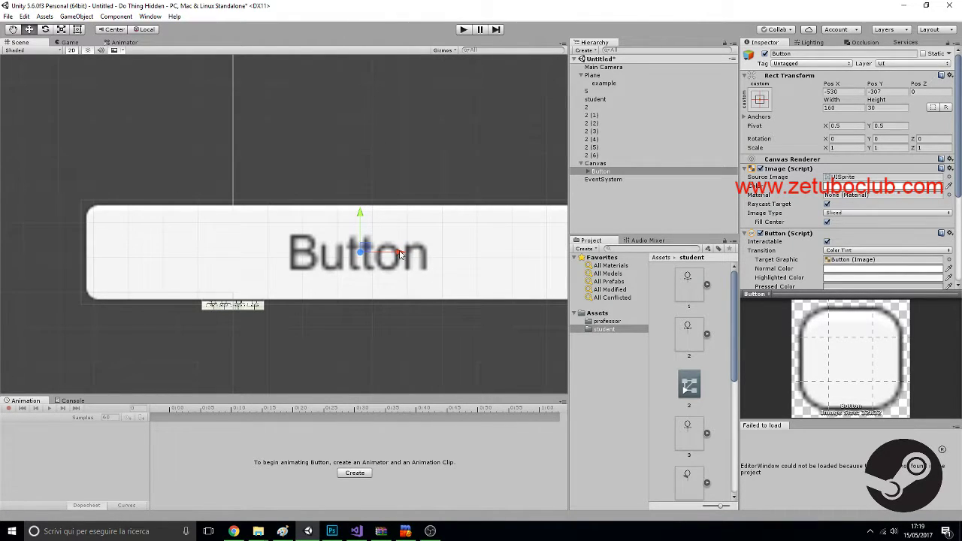
pyautogui.click(59, 43)
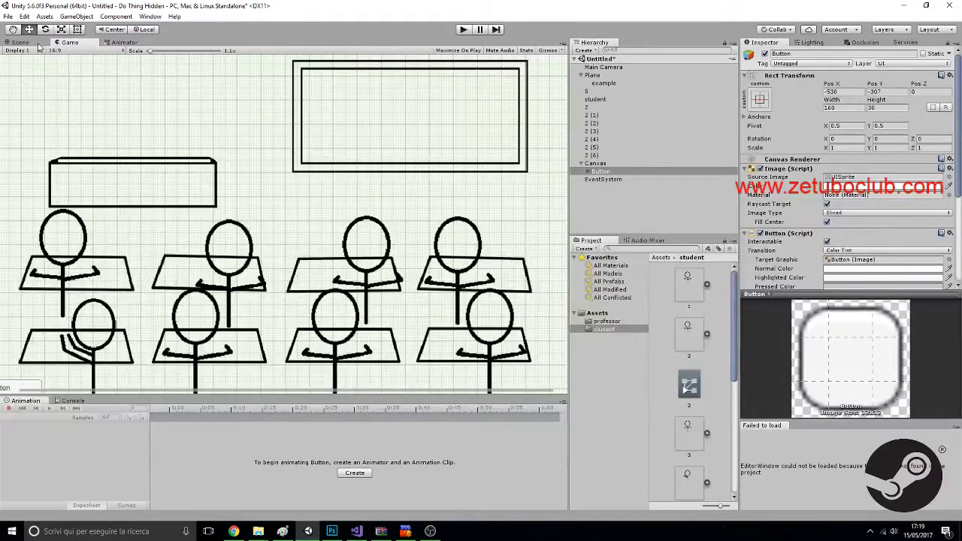
pyautogui.click(36, 44)
pyautogui.click(61, 29)
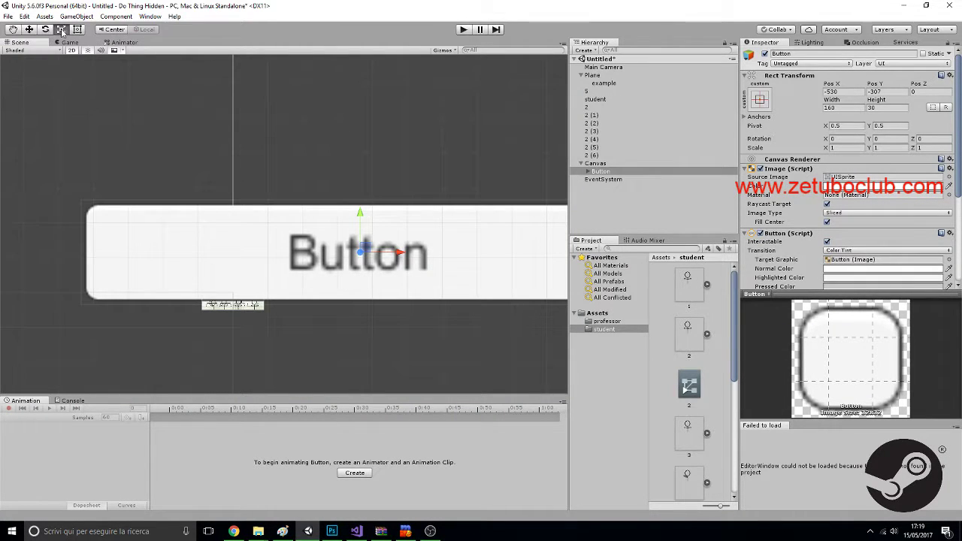
pyautogui.moveTo(360, 253); pyautogui.dragTo(328, 277)
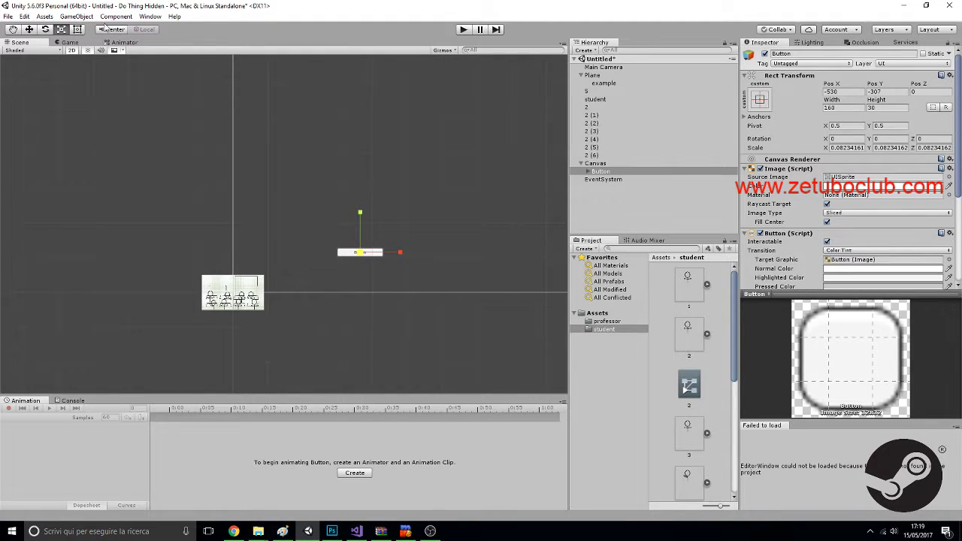
# - Move the Button onto the classroom at about Pos X -566.5 and Pos Y -319.7, then review its Game view placement and component settings
pyautogui.click(29, 30)
pyautogui.moveTo(399, 253); pyautogui.dragTo(272, 263)
pyautogui.moveTo(236, 215); pyautogui.dragTo(235, 254)
pyautogui.click(70, 42)
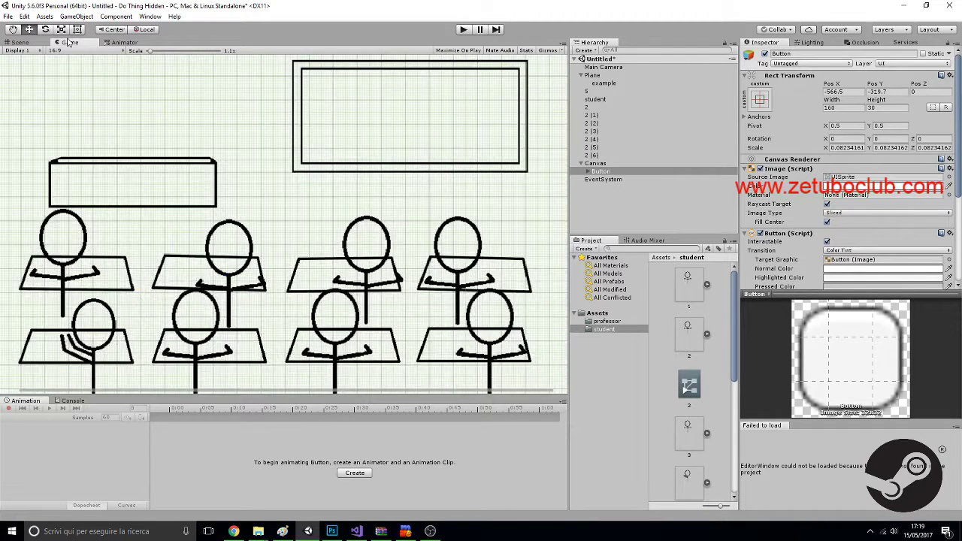
pyautogui.click(30, 43)
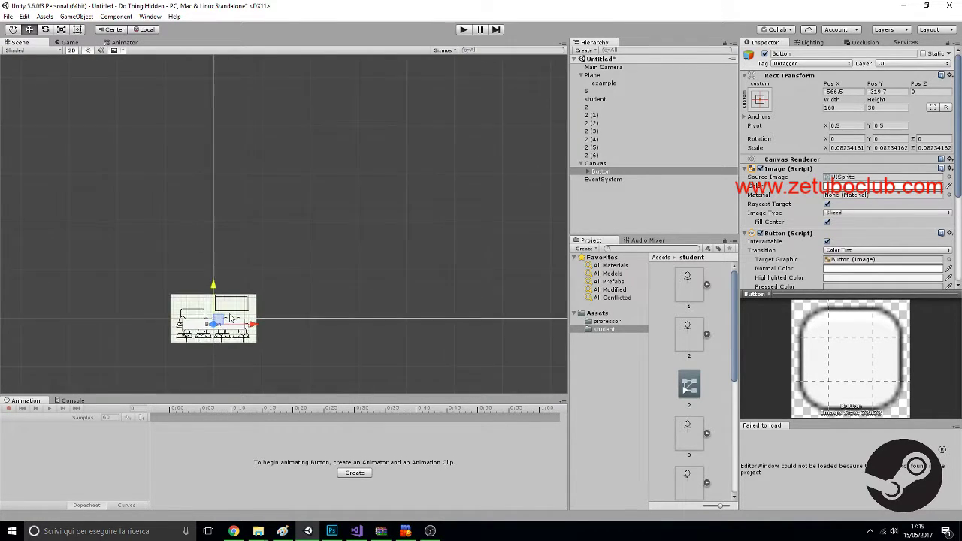
pyautogui.scroll(5, 229, 317)
pyautogui.scroll(-2, 911, 201)
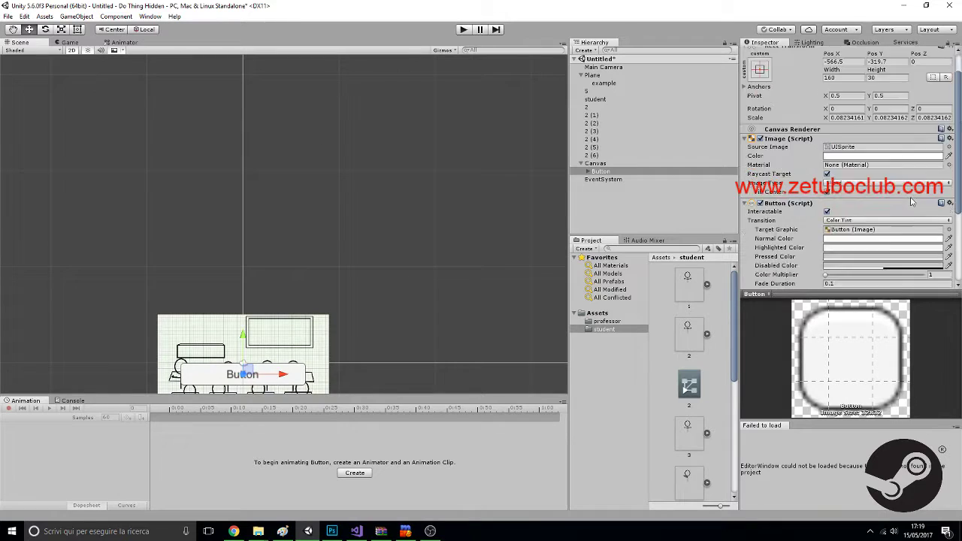
pyautogui.scroll(-2, 911, 201)
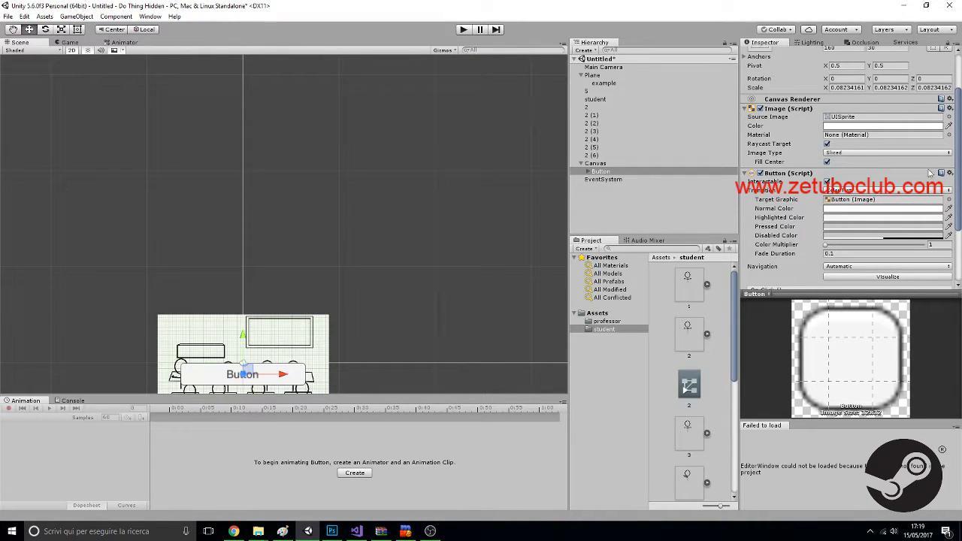
pyautogui.scroll(-5, 914, 197)
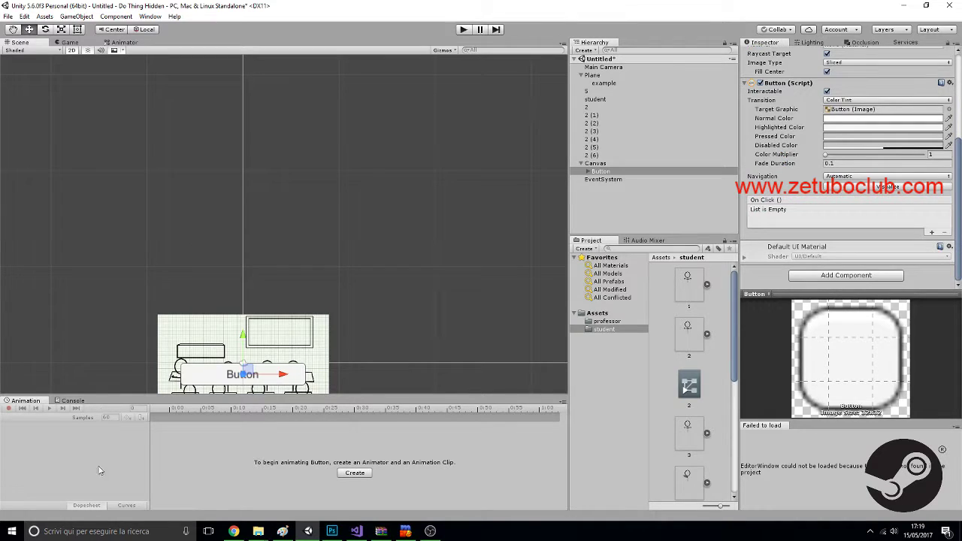
# - Switch to Chrome, review the YouTube tutorial's Canvas render mode and camera selection around 1:29, and return to Unity
pyautogui.click(233, 531)
pyautogui.click(414, 248)
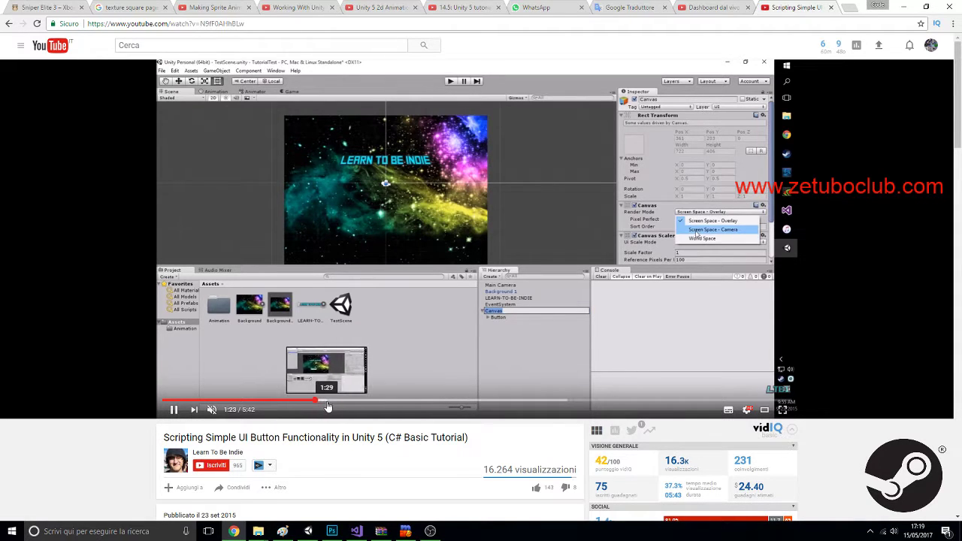
pyautogui.click(328, 406)
pyautogui.click(322, 371)
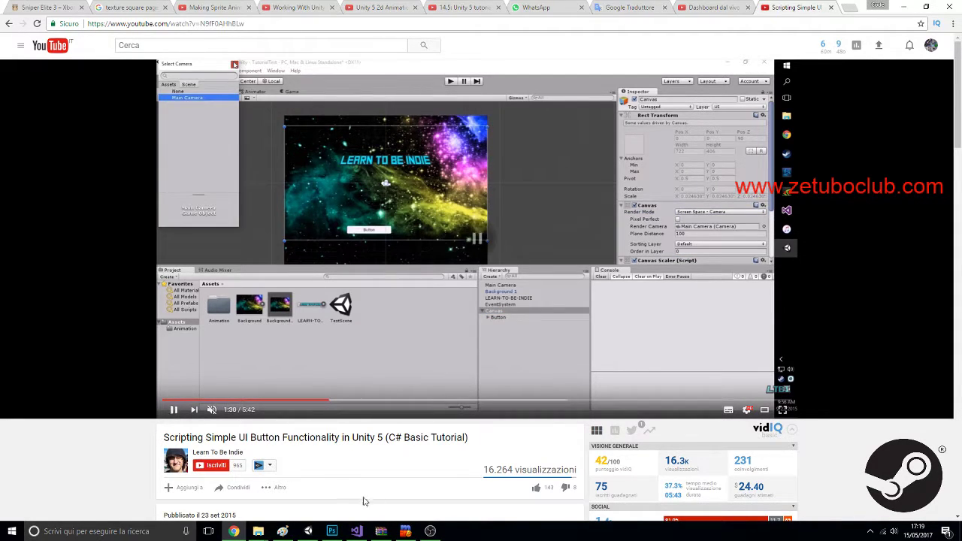
pyautogui.click(308, 531)
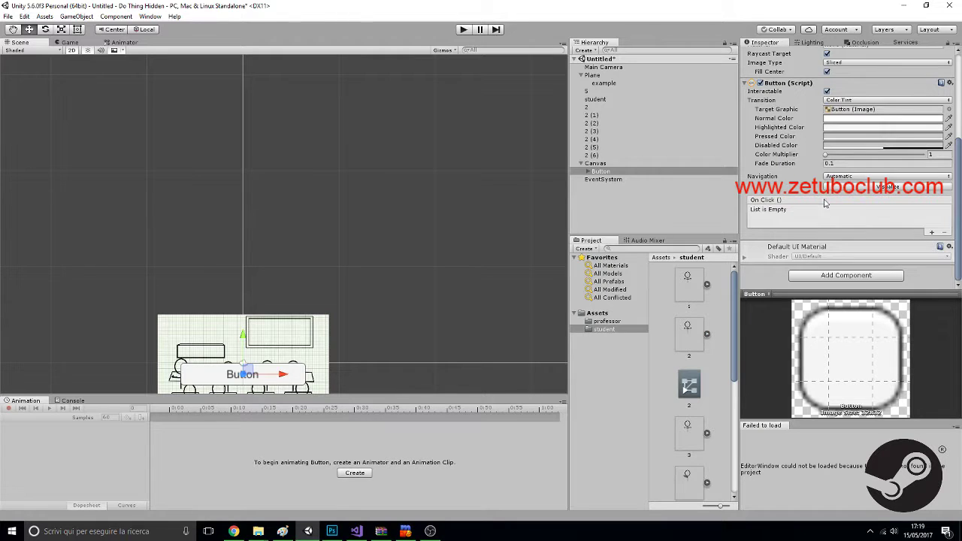
# - Set the Canvas's Render Mode to Screen Space - Camera and assign Main Camera as its Render Camera
pyautogui.scroll(4, 871, 105)
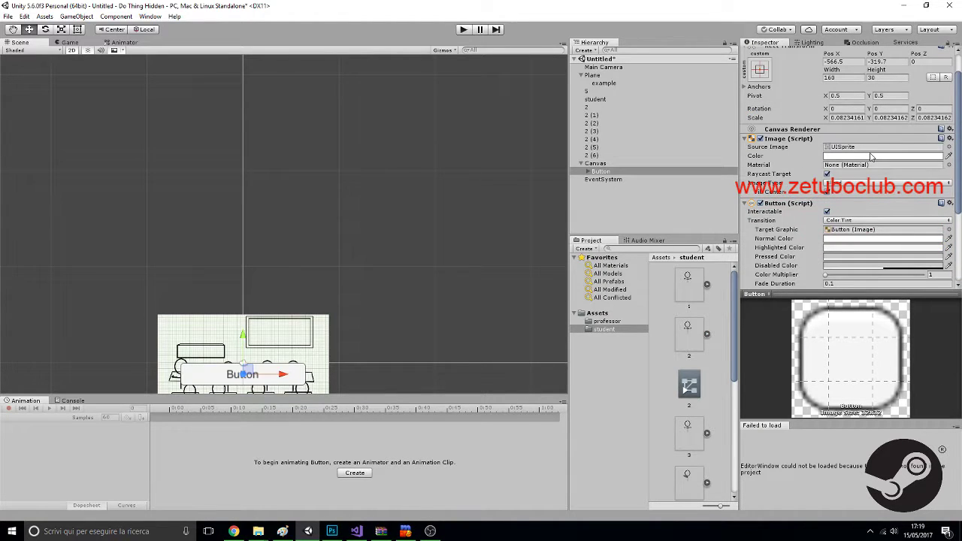
pyautogui.click(604, 164)
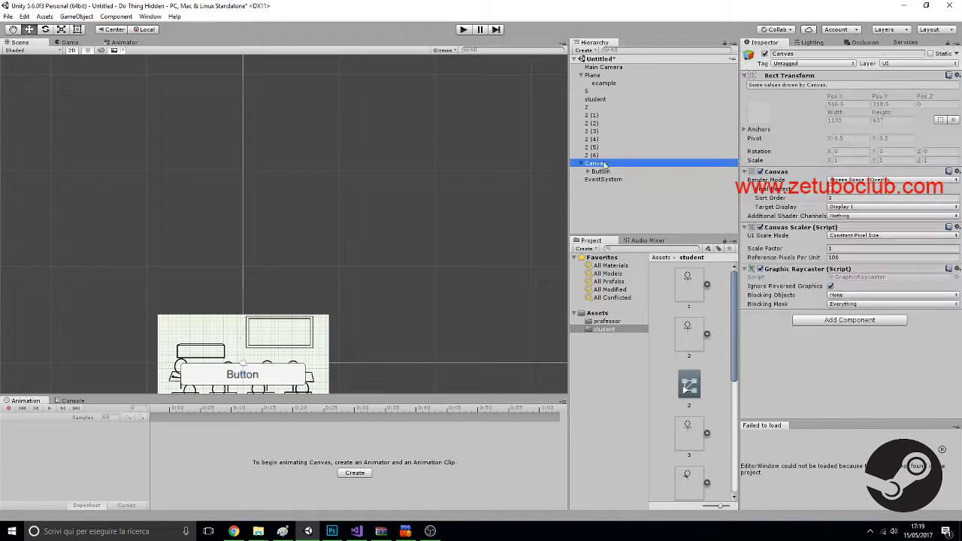
pyautogui.click(861, 183)
pyautogui.click(871, 201)
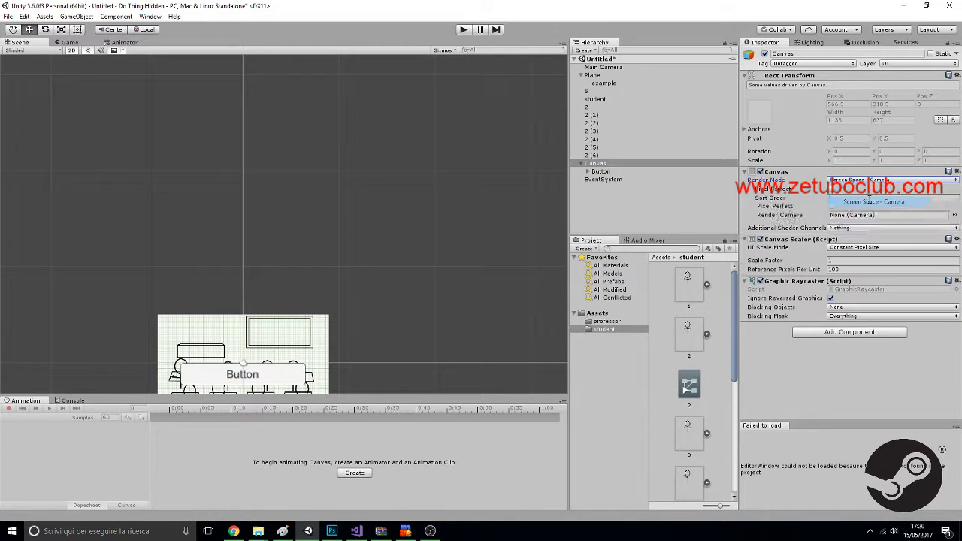
pyautogui.click(956, 197)
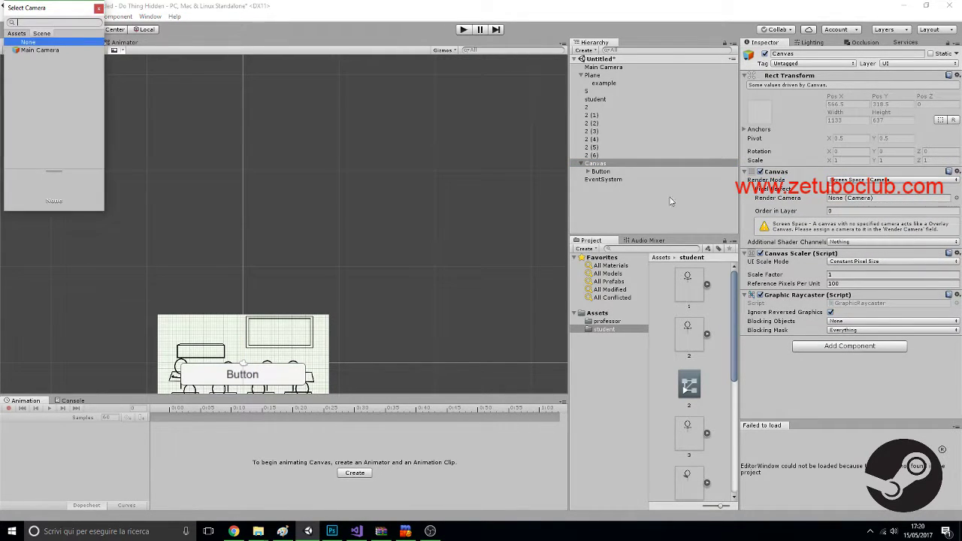
pyautogui.click(57, 51)
pyautogui.doubleClick(58, 53)
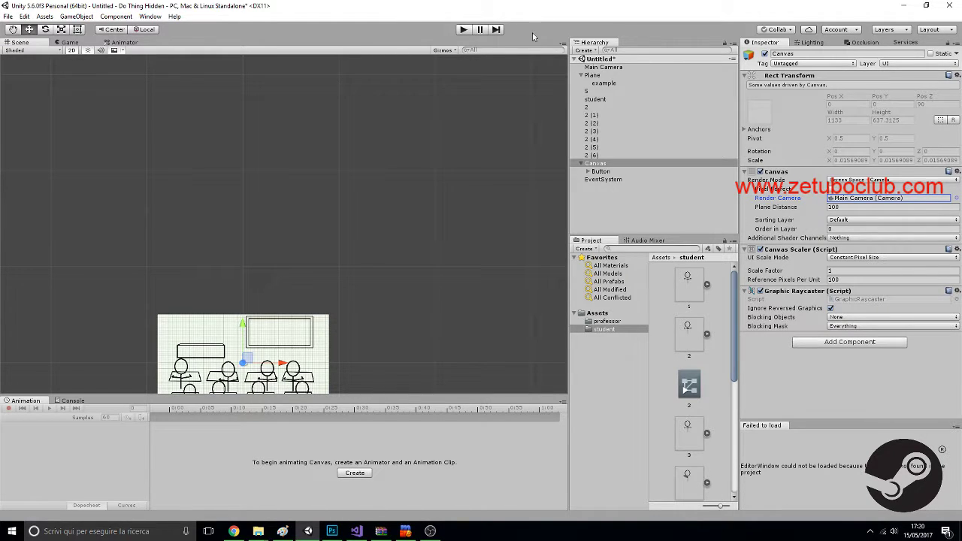
# - Focus the Scene view on the Button, the Canvas and the Plane in turn to compare their placement and size
pyautogui.moveTo(303, 288); pyautogui.dragTo(381, 226, button='middle')
pyautogui.scroll(-10, 381, 227)
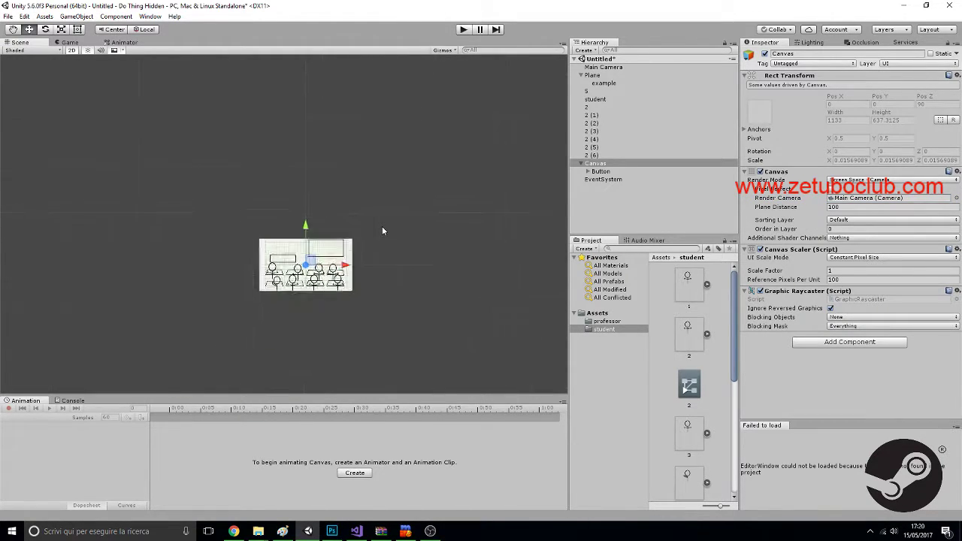
pyautogui.click(634, 165)
pyautogui.doubleClick(633, 171)
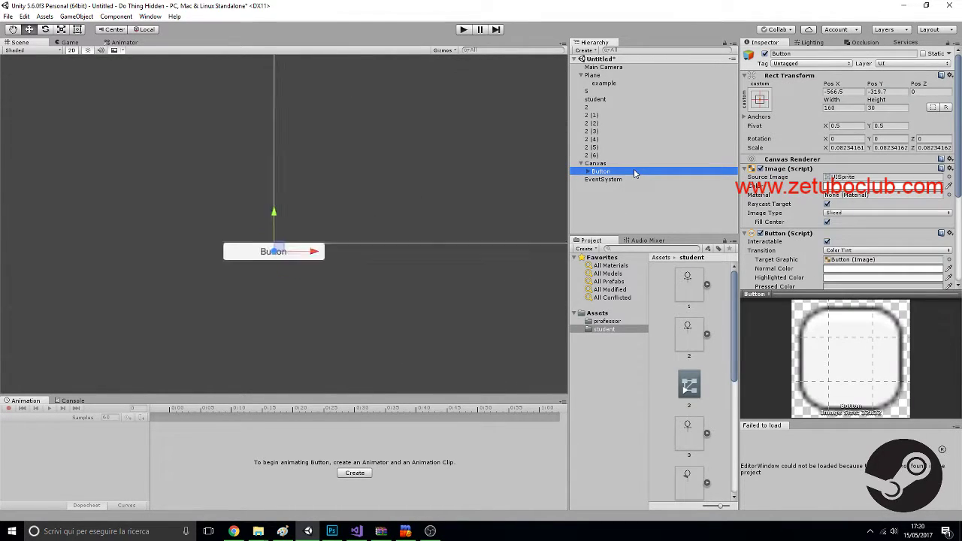
pyautogui.doubleClick(632, 164)
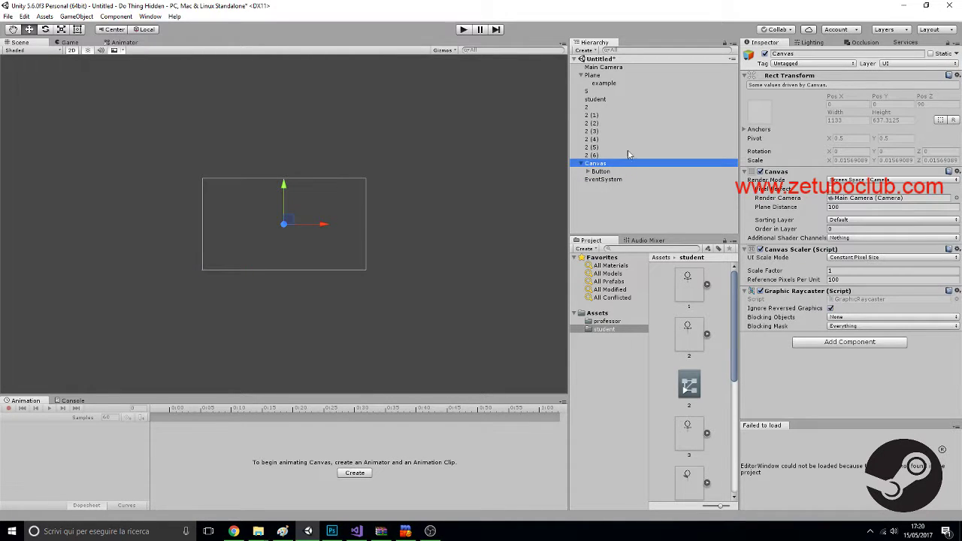
pyautogui.doubleClick(633, 77)
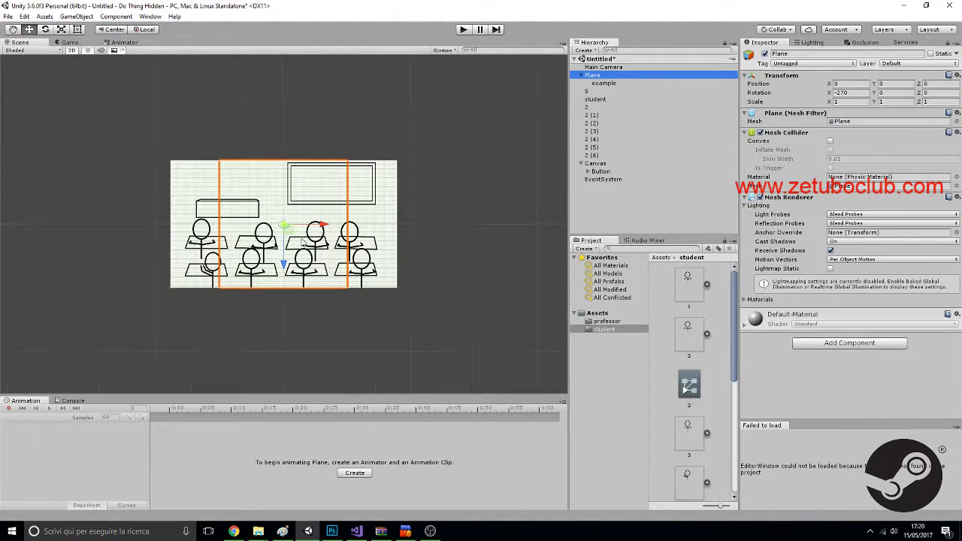
pyautogui.scroll(3, 495, 111)
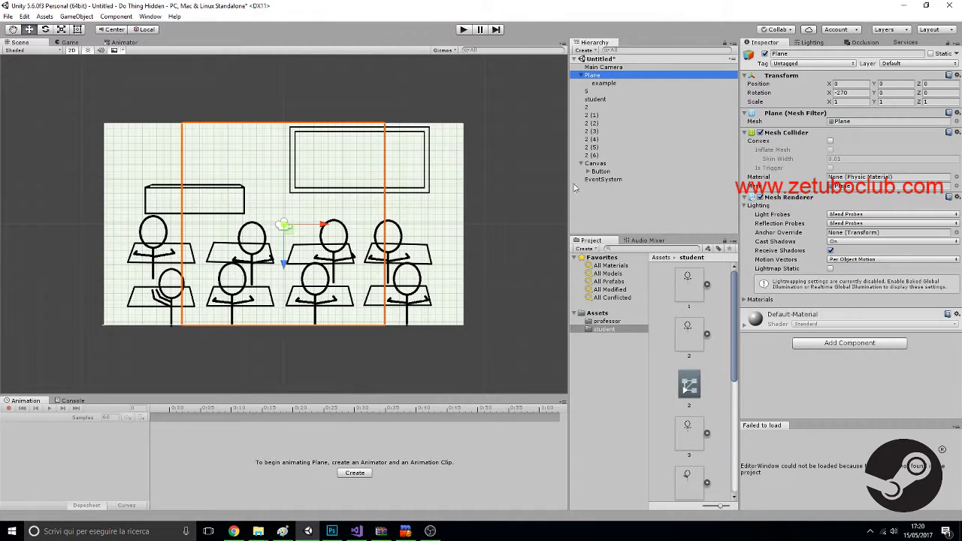
# - Undo the Canvas camera settings, the Button's scaling and moves, and the creation of the Button with its Canvas and EventSystem
pyautogui.click(601, 164)
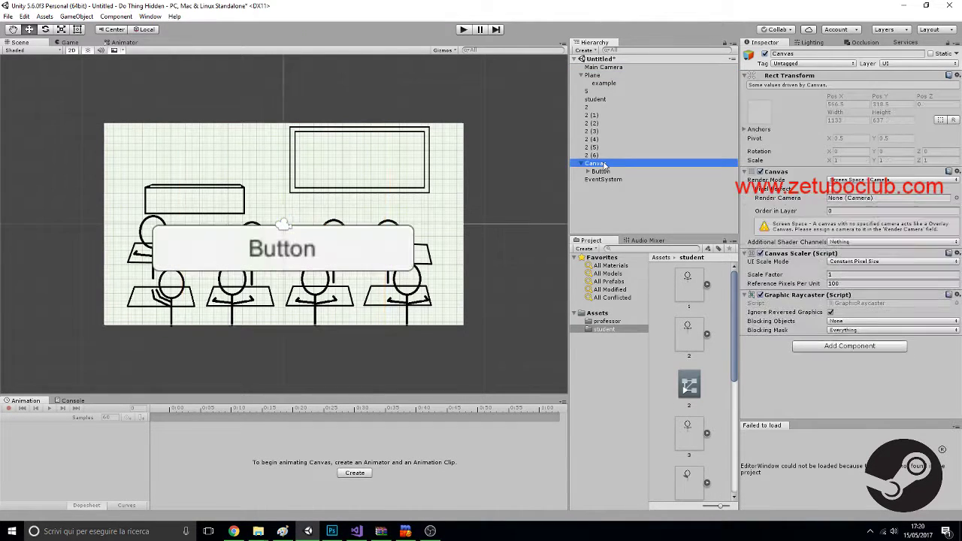
pyautogui.press('Down')
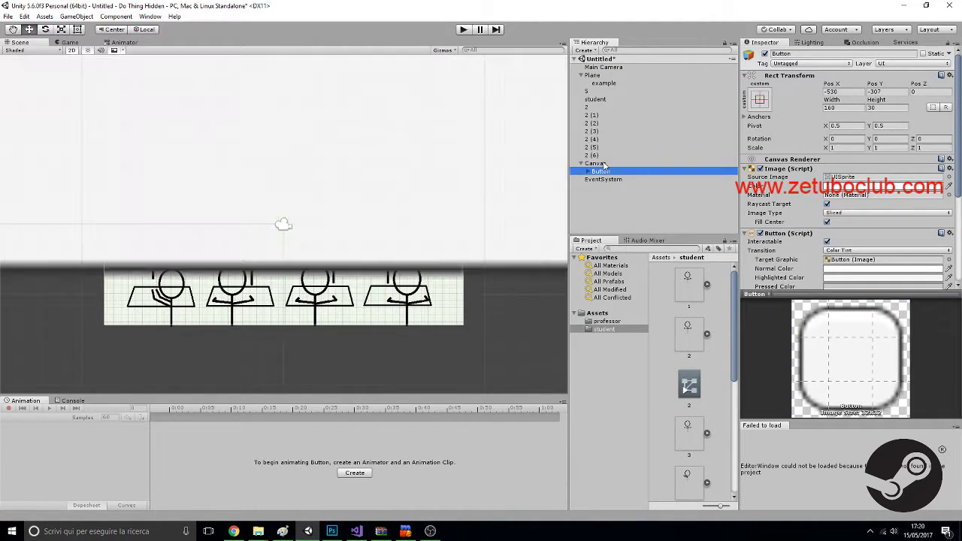
pyautogui.hotkey('ctrl', 'z')
pyautogui.hotkey('ctrl', 'z')
pyautogui.hotkey('ctrl', 'z')
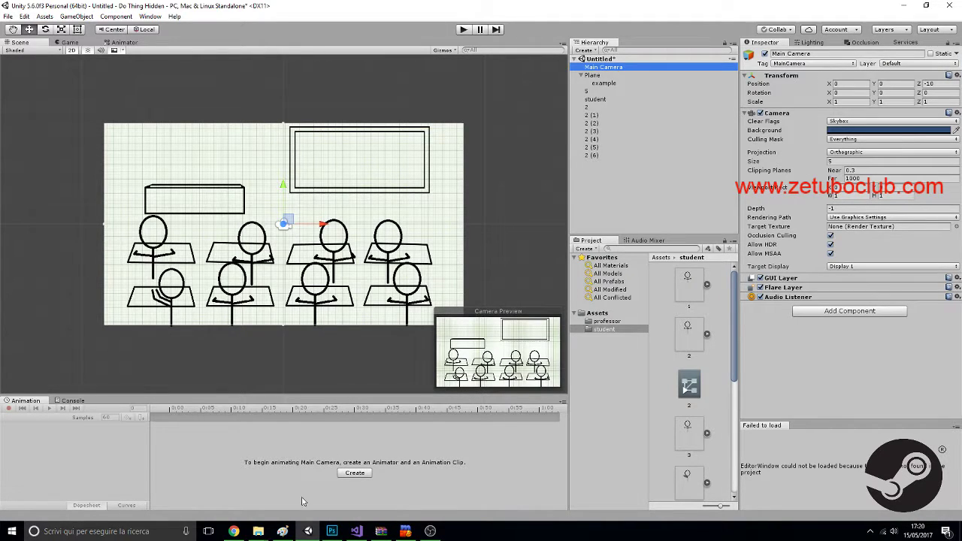
# - Create a new UI Button in the Hierarchy
pyautogui.rightClick(614, 173)
pyautogui.moveTo(667, 322)
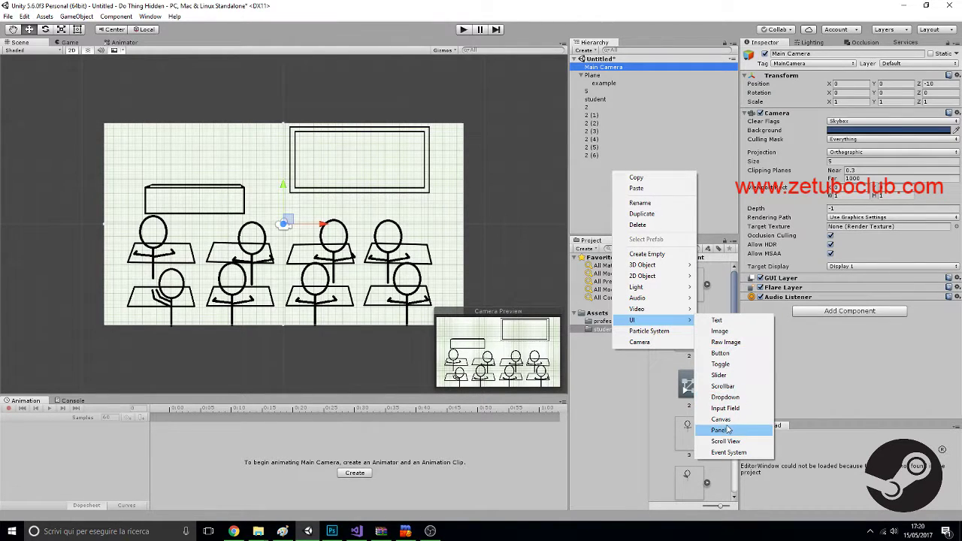
pyautogui.click(728, 353)
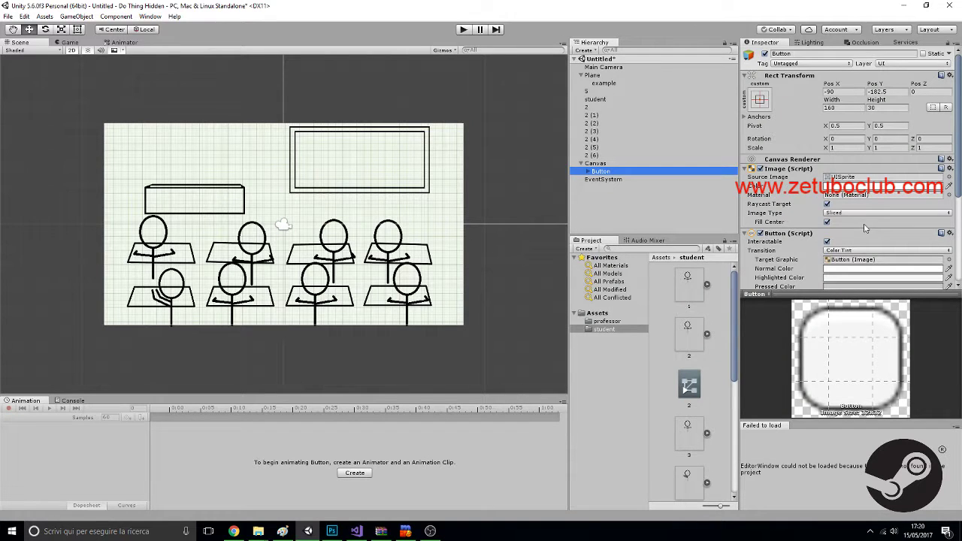
# - Set the new Canvas to Screen Space - Camera rendering with Main Camera as its Render Camera
pyautogui.click(595, 163)
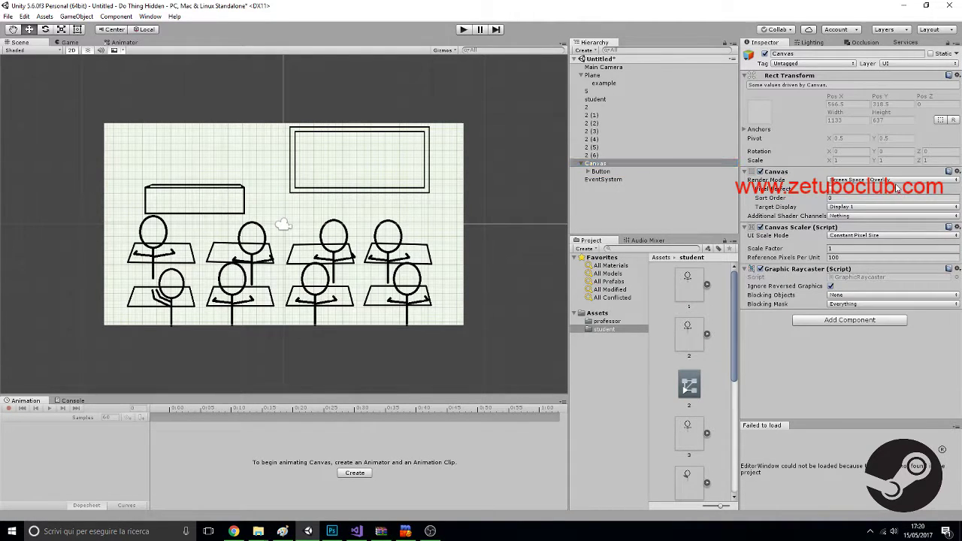
pyautogui.click(891, 181)
pyautogui.click(893, 200)
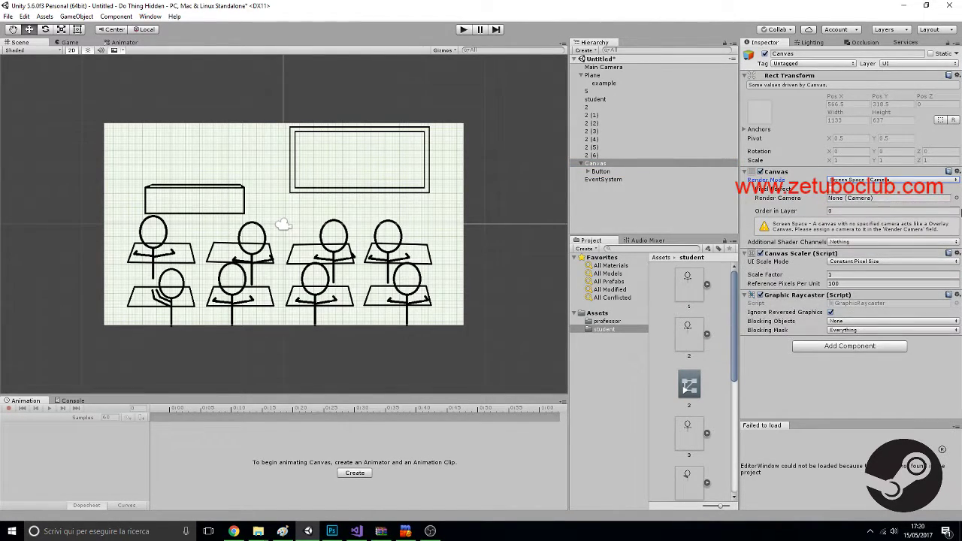
pyautogui.click(956, 199)
pyautogui.doubleClick(35, 50)
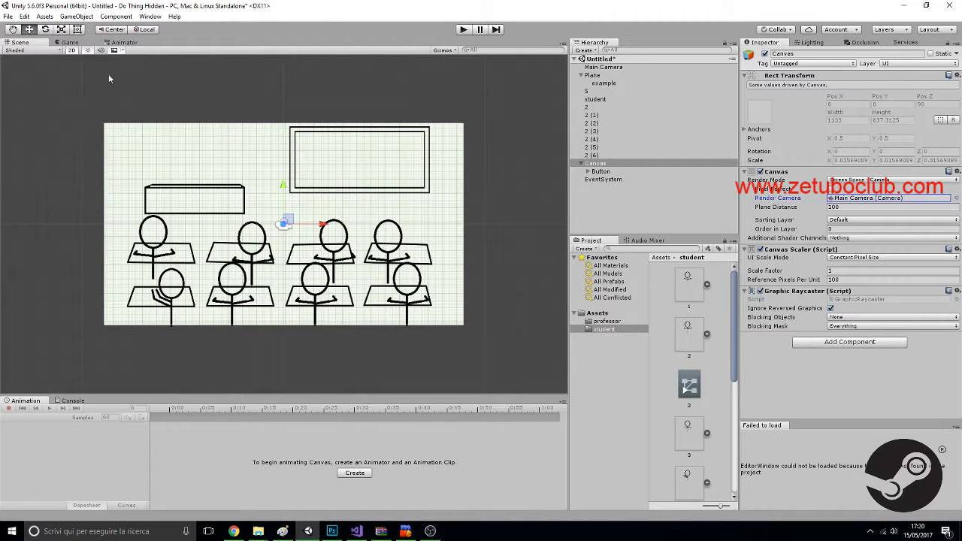
# - Switch to Chrome, replay the tutorial's Select Camera part from about 1:26, and return to Unity
pyautogui.click(234, 531)
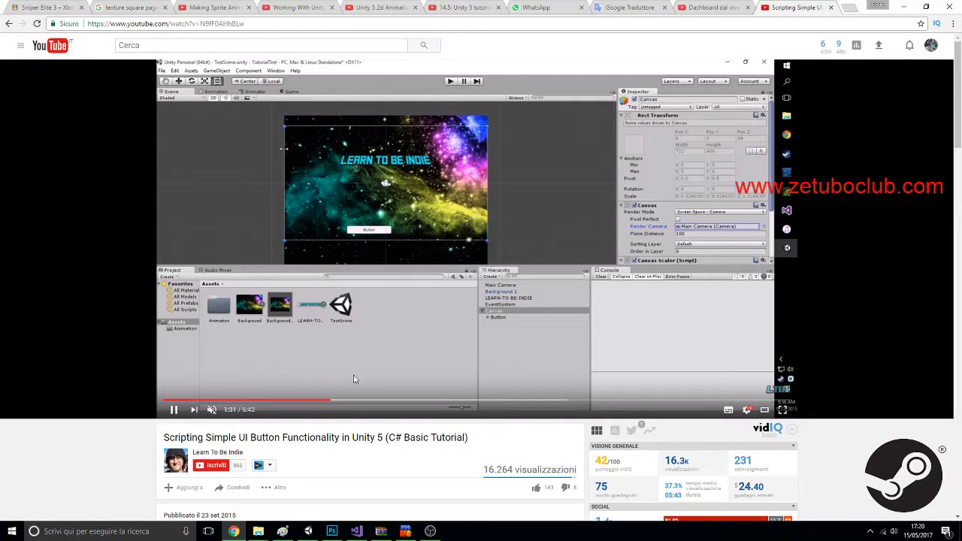
pyautogui.click(324, 389)
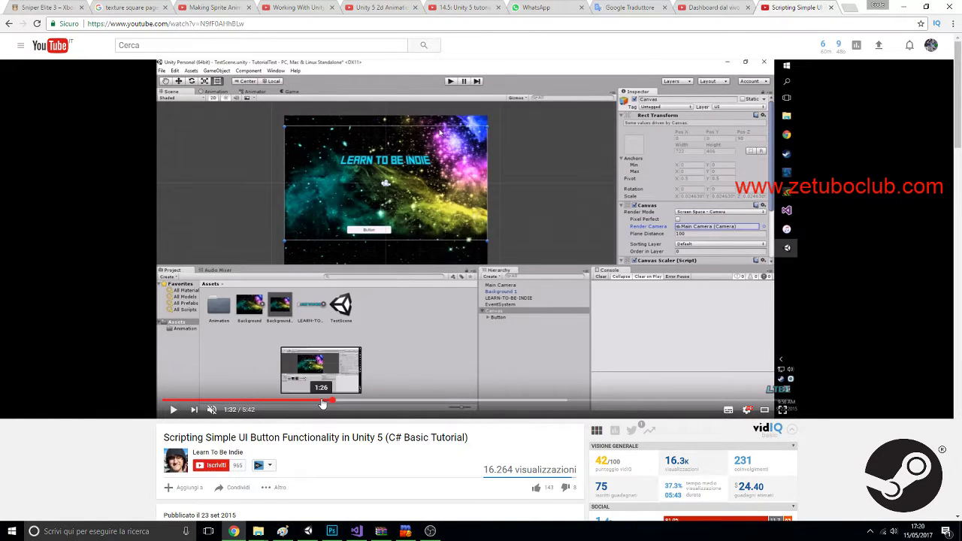
pyautogui.click(317, 400)
pyautogui.click(320, 376)
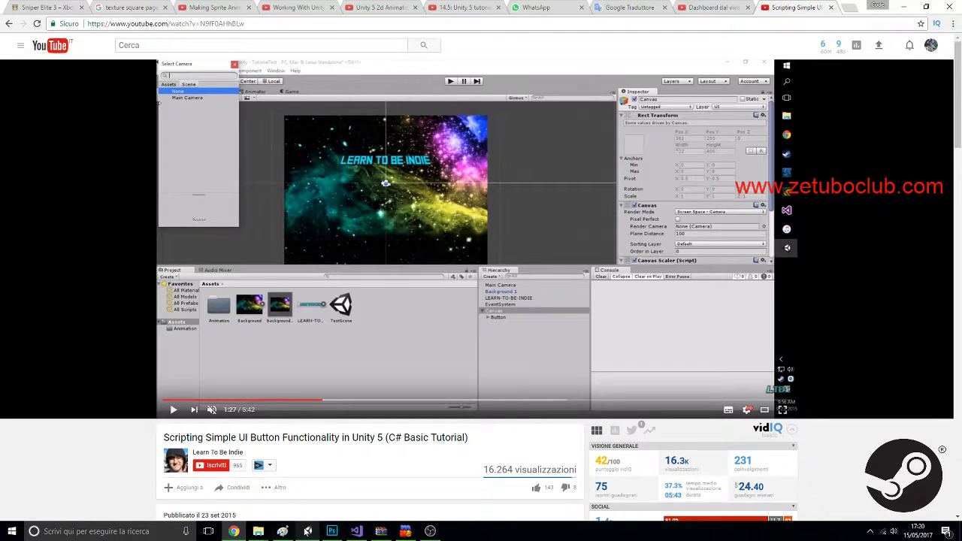
pyautogui.click(308, 531)
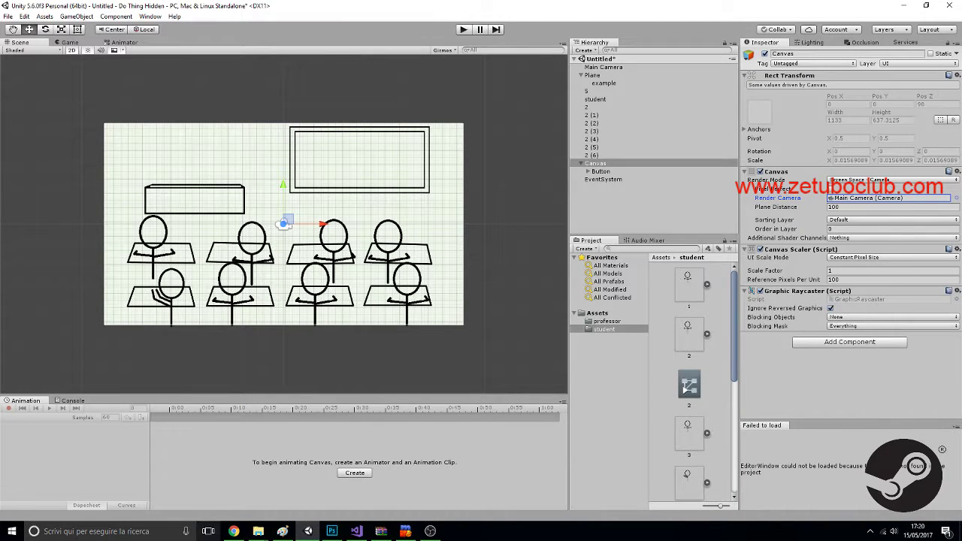
# - Switch to Chrome, skip the tutorial ahead to about 1:54, pause it, and return to Unity
pyautogui.click(234, 531)
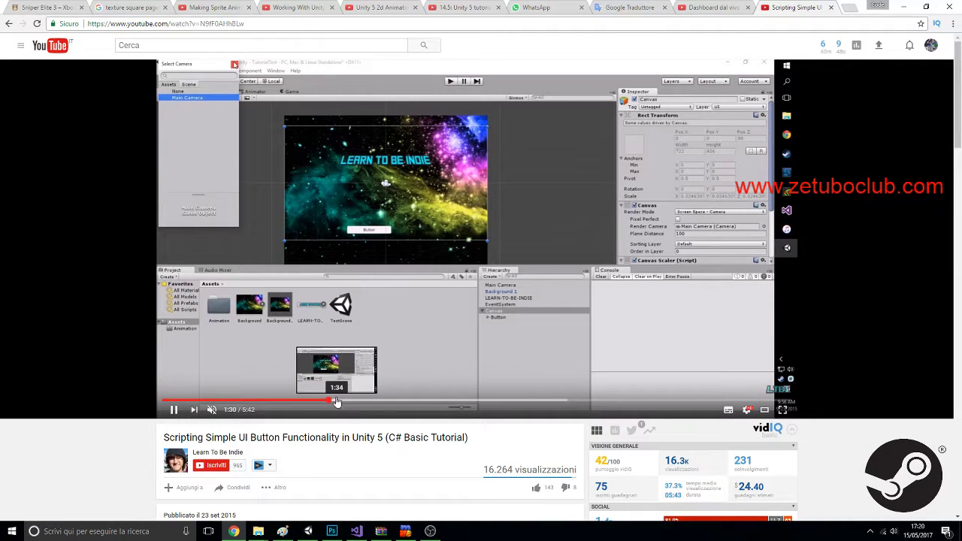
pyautogui.click(336, 402)
pyautogui.click(348, 402)
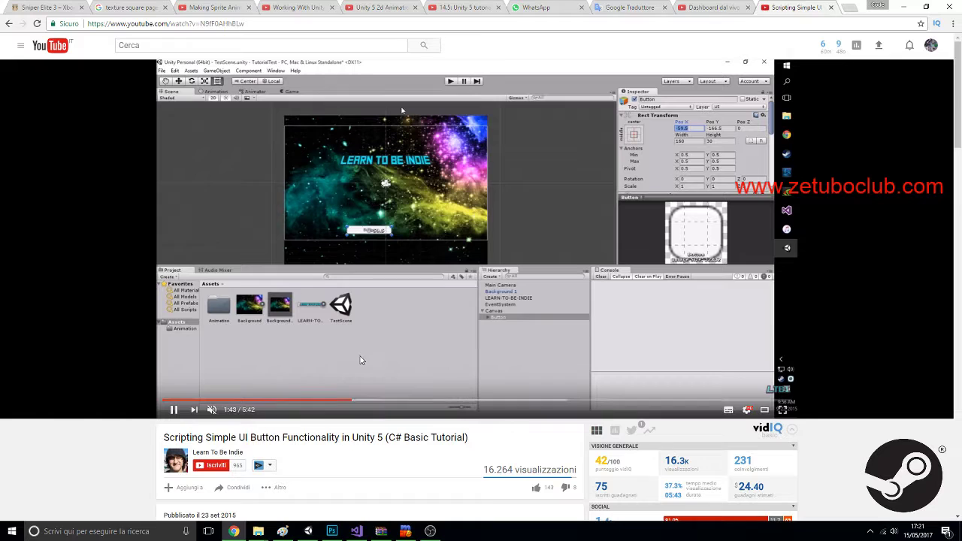
pyautogui.click(368, 402)
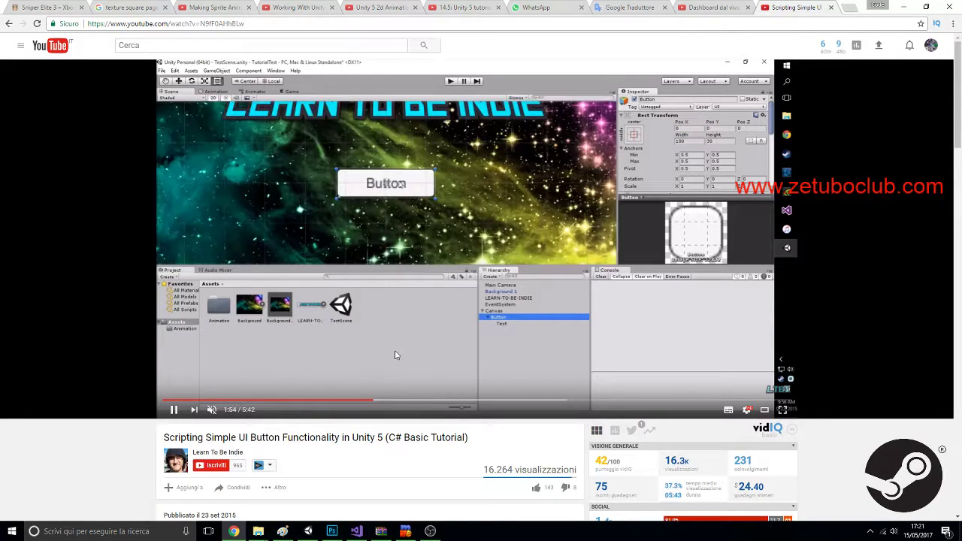
pyautogui.click(395, 353)
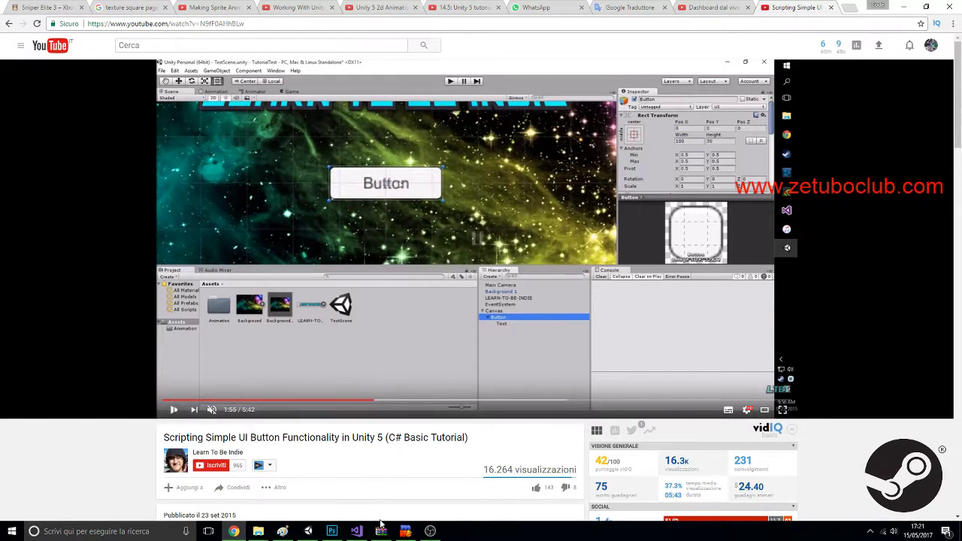
pyautogui.click(308, 531)
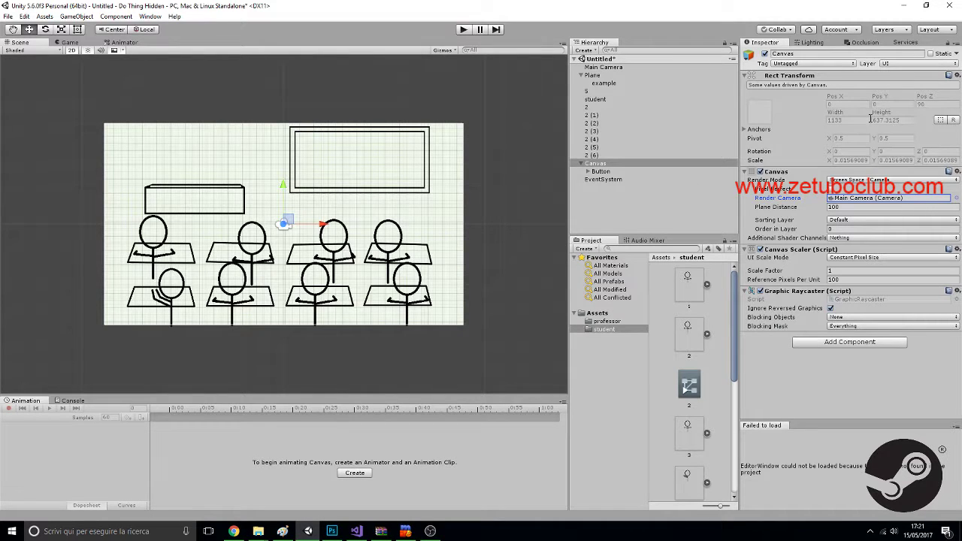
# - Set the Button's Pos X and Pos Y to 0 to centre it on the Canvas
pyautogui.click(598, 172)
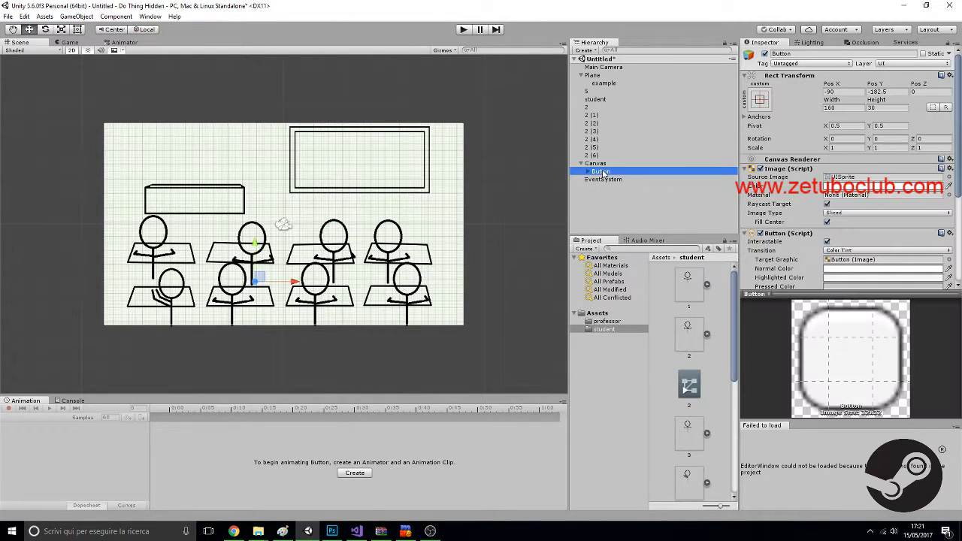
pyautogui.click(840, 92)
pyautogui.write('0')
pyautogui.press('Tab')
pyautogui.write('0')
pyautogui.press('Tab')
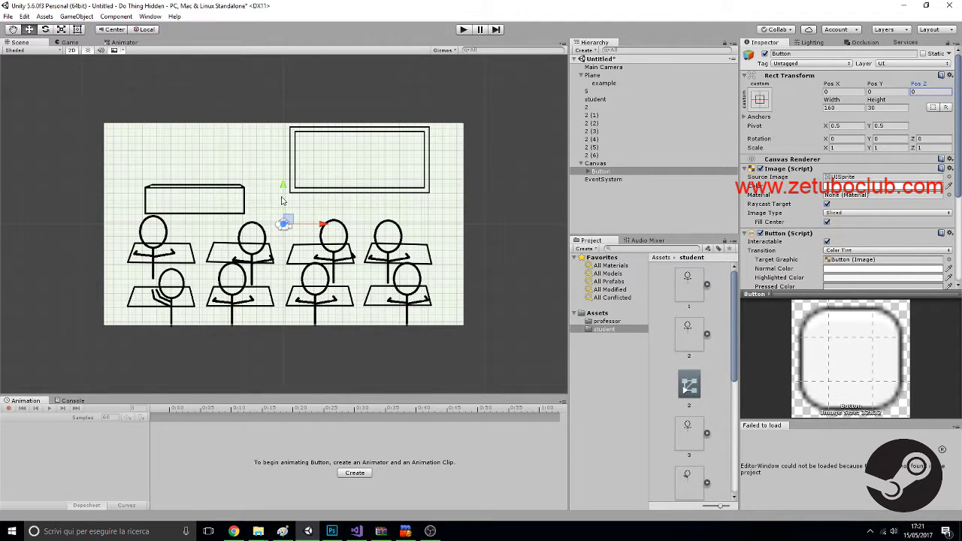
# - Move the Button up to Pos Y about 54 and sideways past the classroom's edge to Pos X about 627
pyautogui.moveTo(281, 188); pyautogui.dragTo(284, 171)
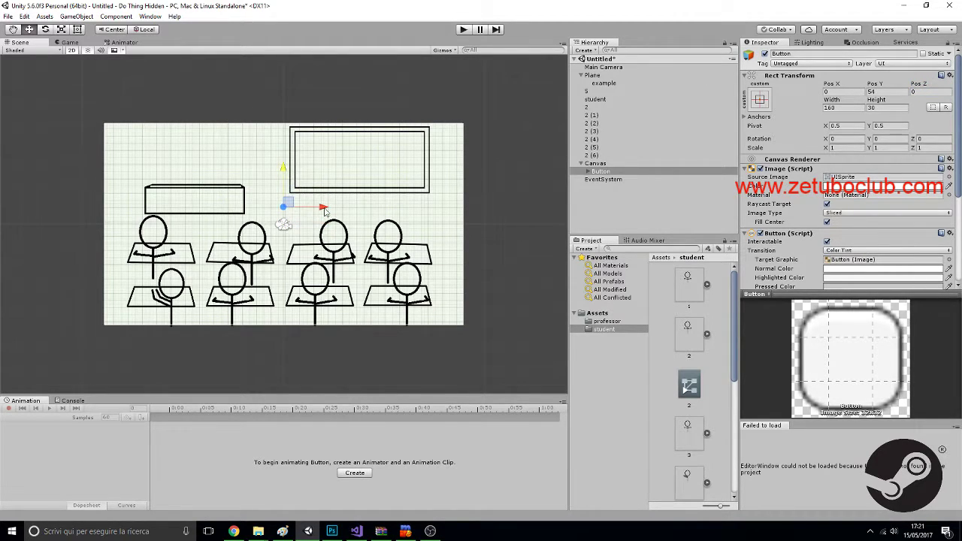
pyautogui.moveTo(326, 209); pyautogui.dragTo(515, 220)
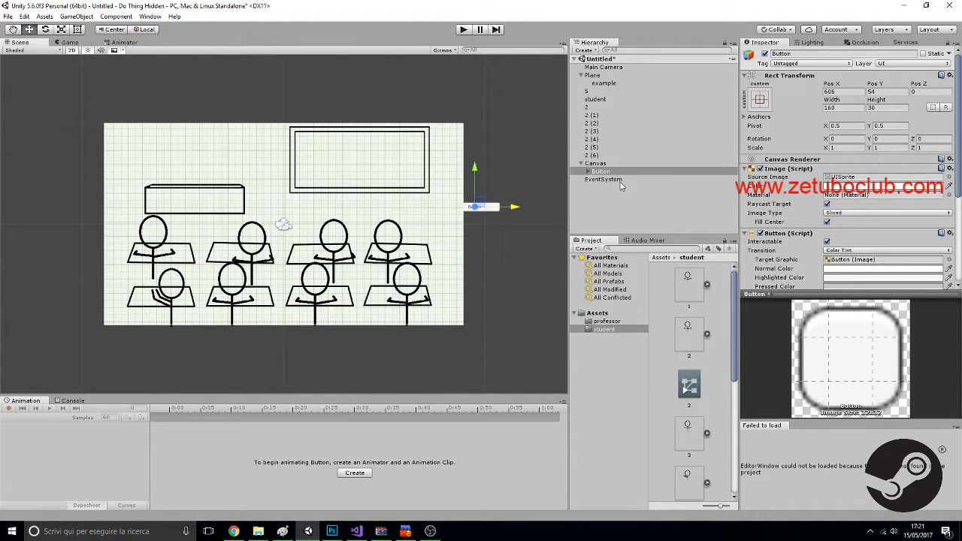
pyautogui.moveTo(474, 217); pyautogui.dragTo(466, 212, button='middle')
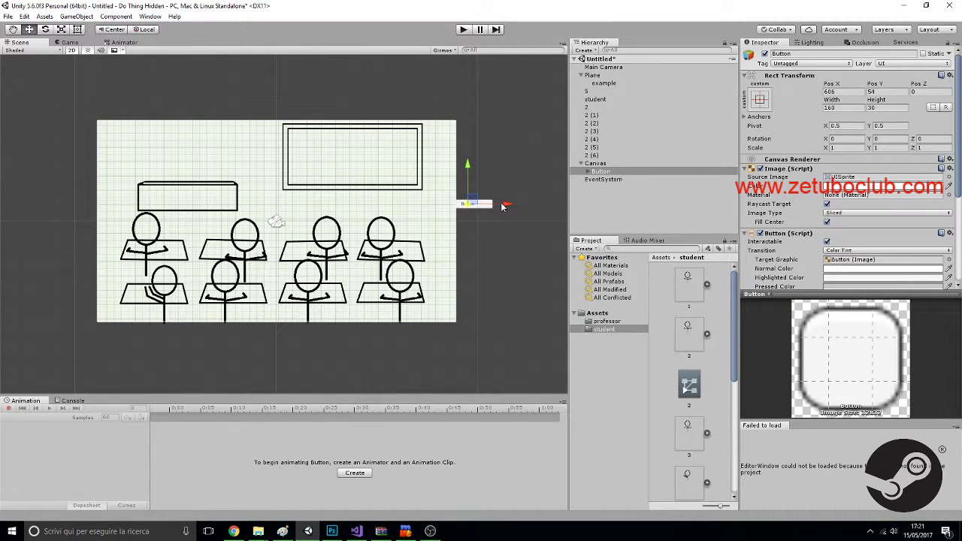
pyautogui.moveTo(503, 206); pyautogui.dragTo(510, 205)
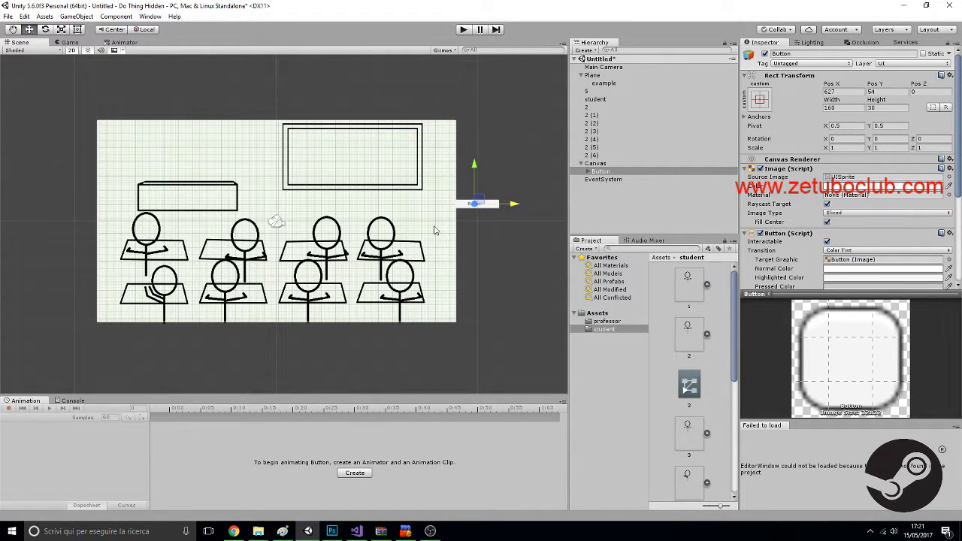
# - Show the scene in 3D and examine where the Canvas and its Button lie relative to the classroom plane
pyautogui.click(71, 51)
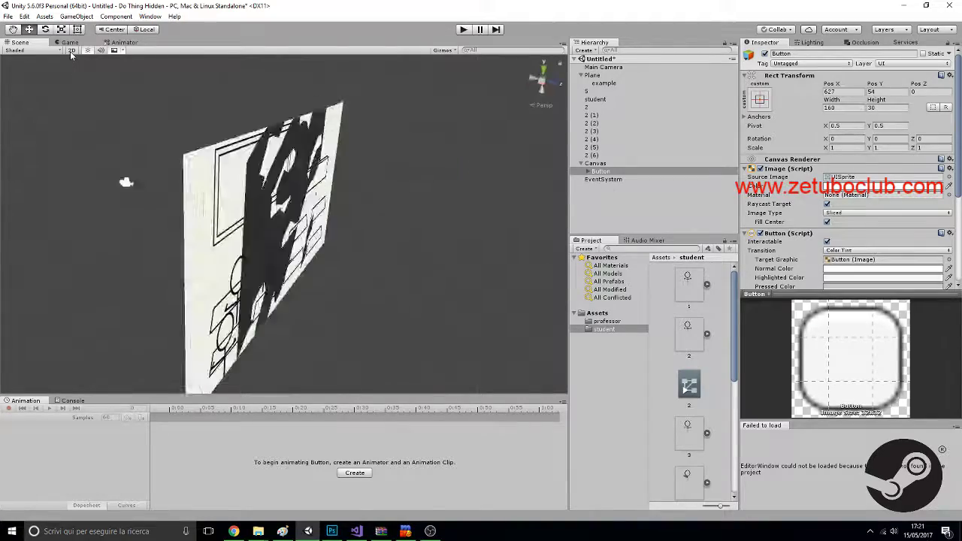
pyautogui.keyDown('alt'); pyautogui.moveTo(285, 165); pyautogui.dragTo(474, 139); pyautogui.keyUp('alt')
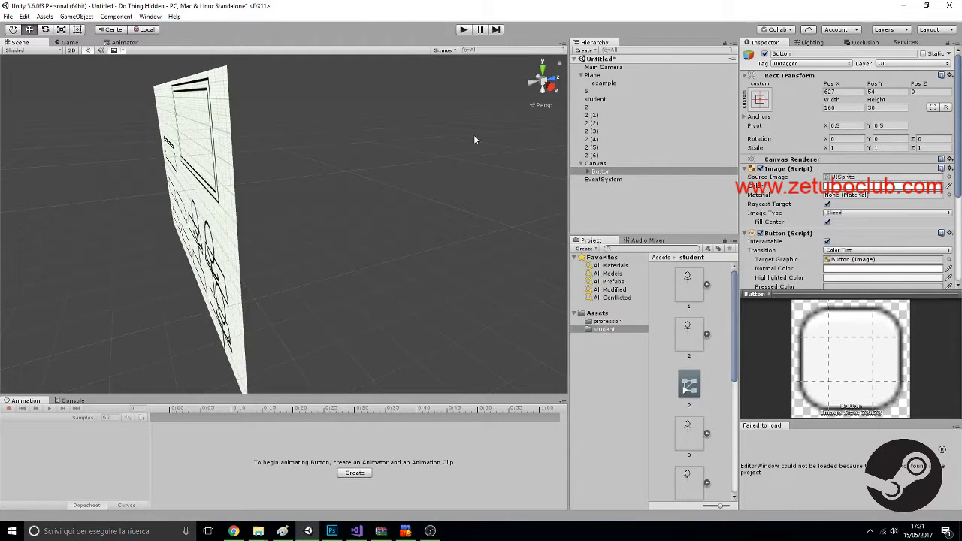
pyautogui.click(594, 164)
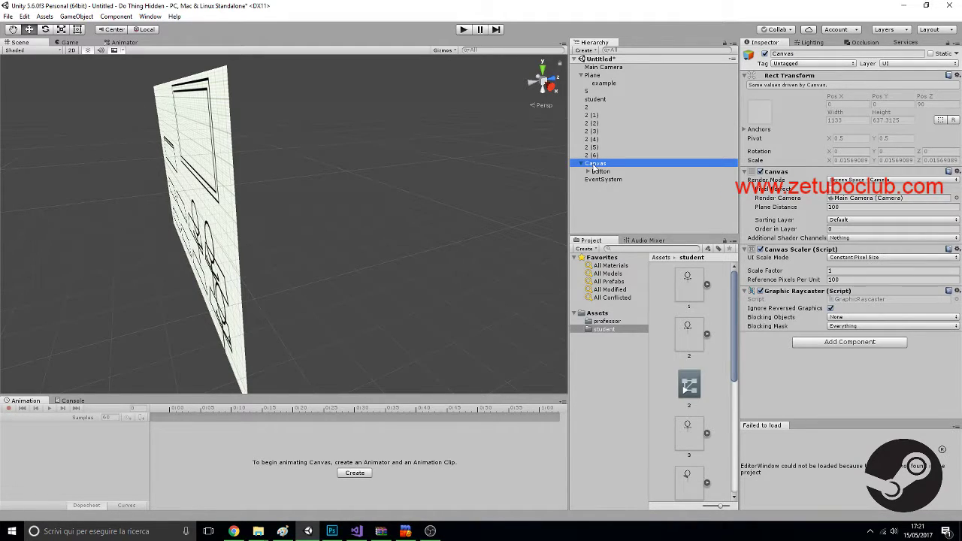
pyautogui.moveTo(174, 176); pyautogui.dragTo(212, 160, button='right')
pyautogui.press('s')
pyautogui.press('d')
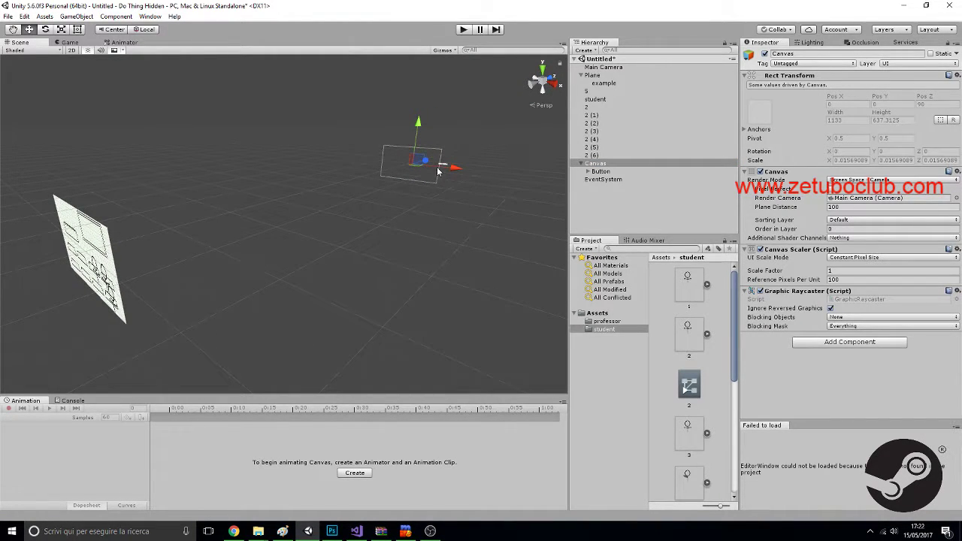
pyautogui.press('w')
pyautogui.moveTo(438, 172); pyautogui.dragTo(302, 173, button='right')
pyautogui.press('d')
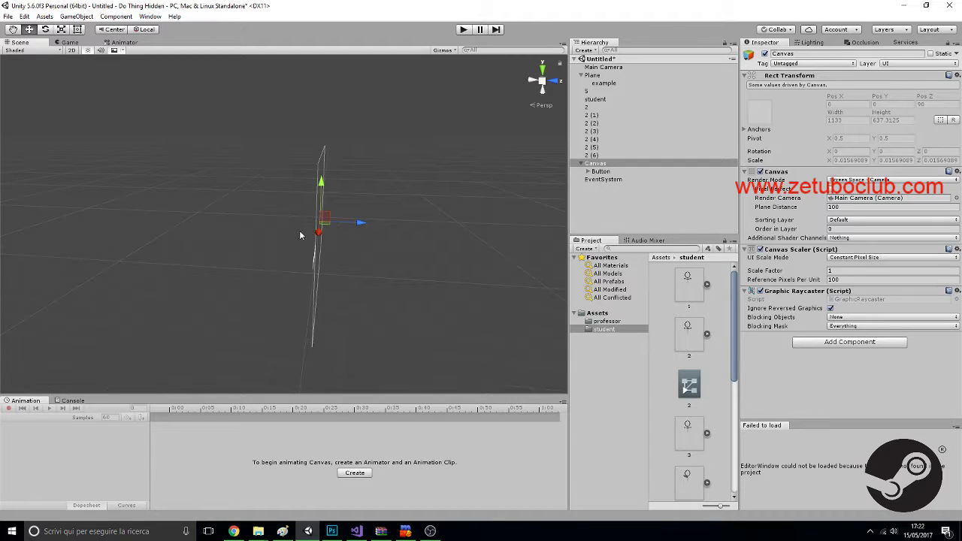
pyautogui.moveTo(324, 234); pyautogui.dragTo(355, 264, button='right')
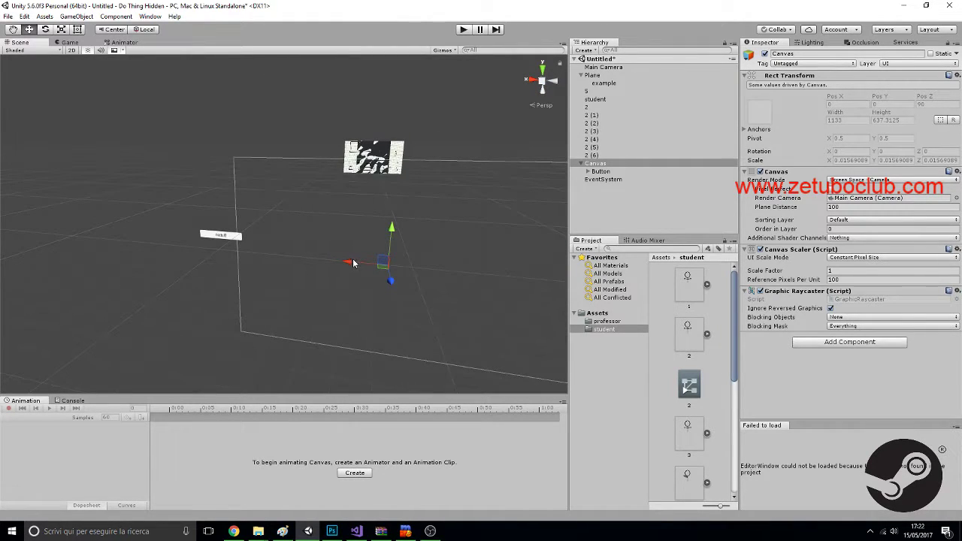
# - Move the Button back inside the Canvas to Pos X about 95 and check it in the Game view
pyautogui.click(600, 171)
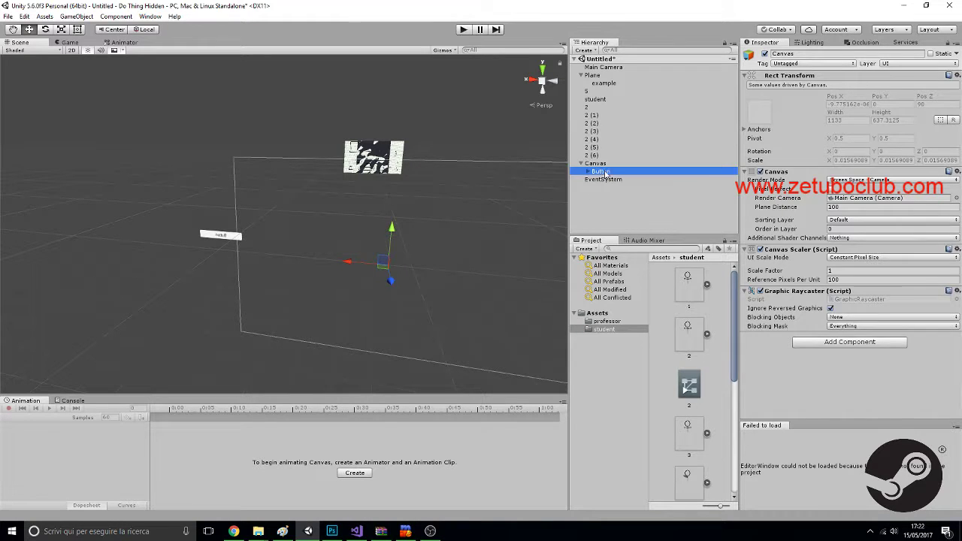
pyautogui.moveTo(189, 239); pyautogui.dragTo(351, 246)
pyautogui.click(83, 43)
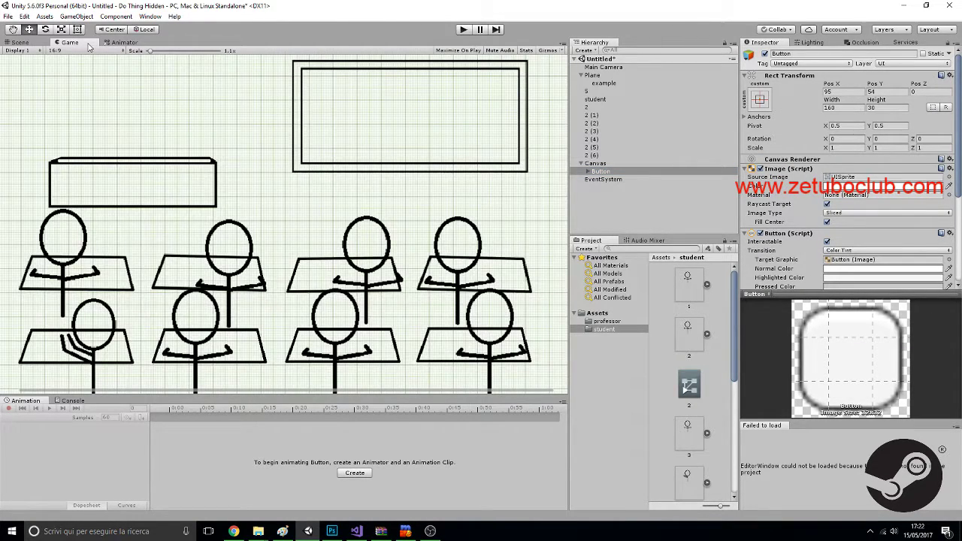
# - Inspect the Main Camera's view volume, move the Plane away from the camera to Z about 22.63, and check the Game view
pyautogui.click(20, 42)
pyautogui.press('d')
pyautogui.moveTo(331, 214); pyautogui.dragTo(413, 147, button='right')
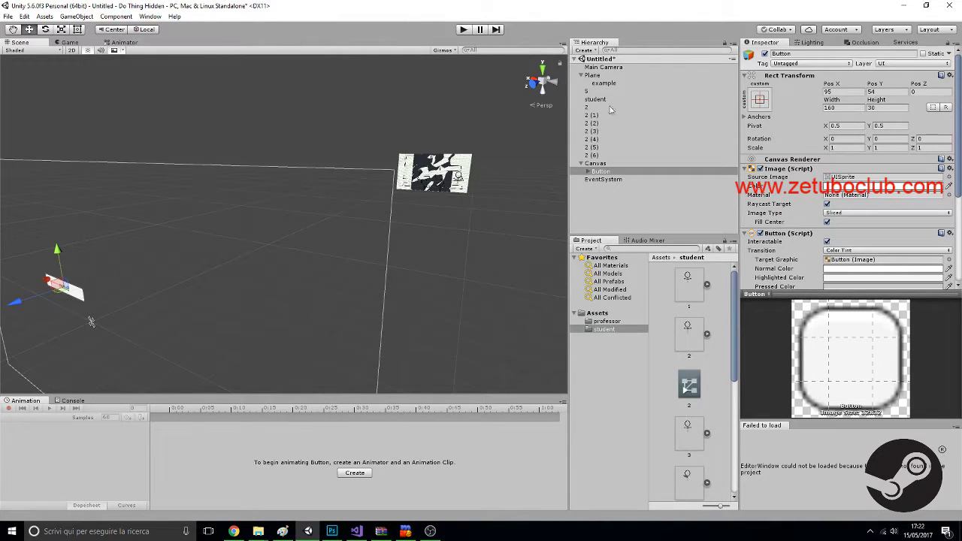
pyautogui.click(603, 67)
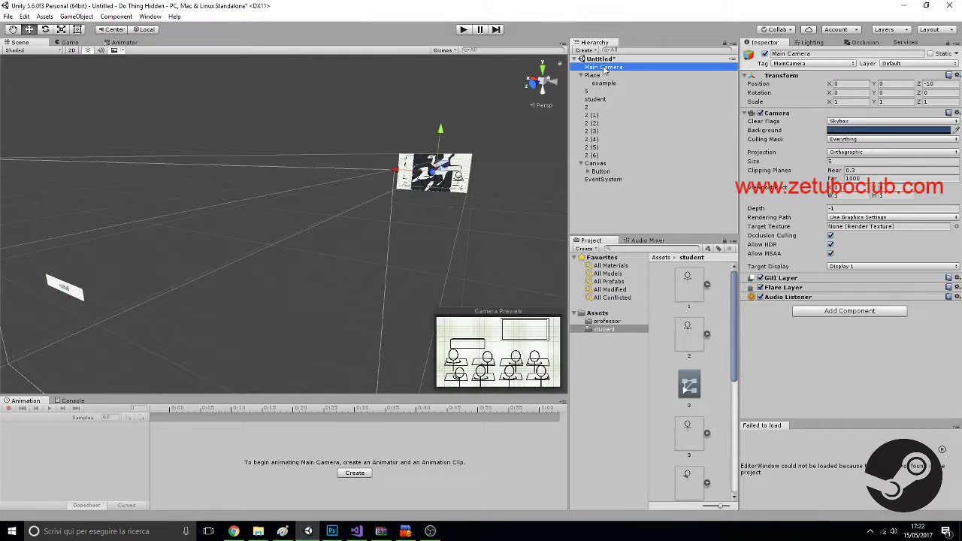
pyautogui.moveTo(295, 195); pyautogui.dragTo(956, 139, button='right')
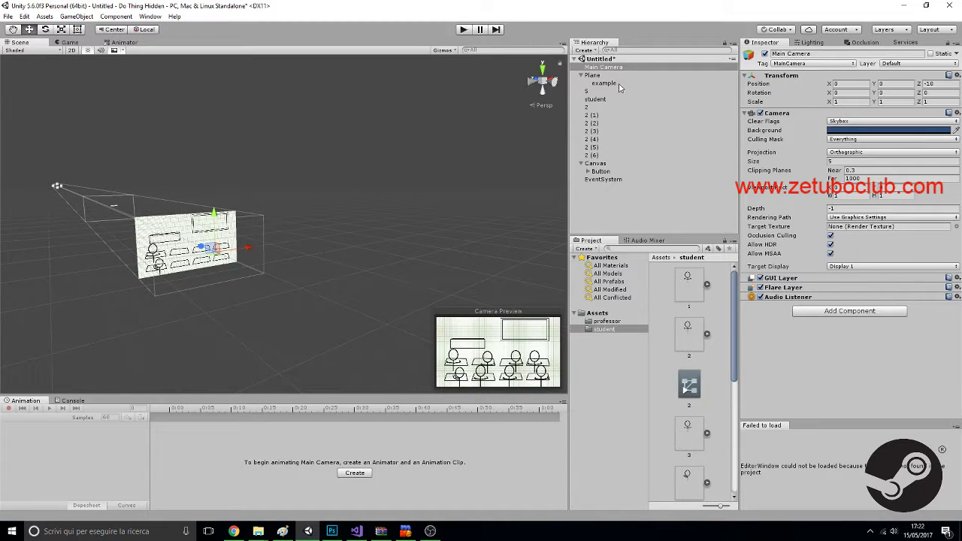
pyautogui.click(640, 77)
pyautogui.moveTo(196, 250); pyautogui.dragTo(378, 276, button='right')
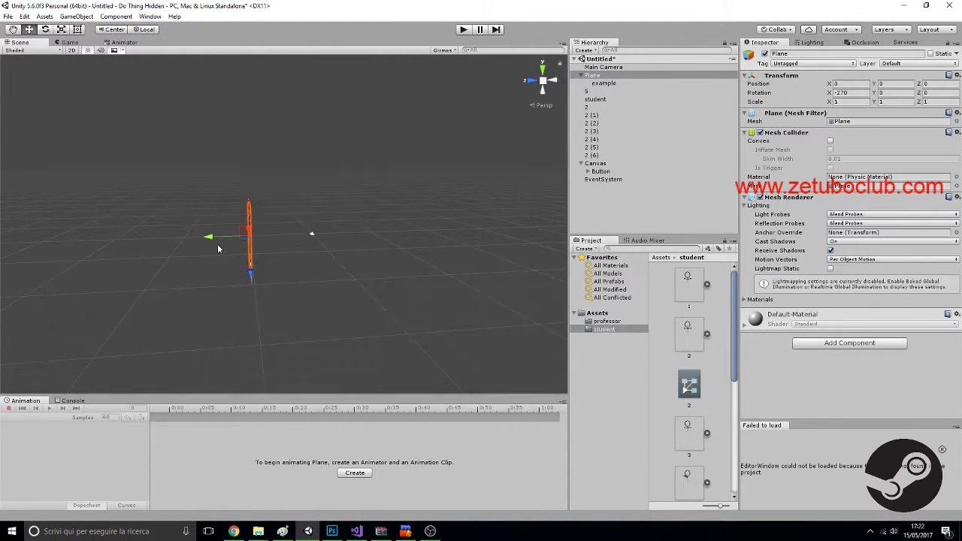
pyautogui.moveTo(213, 241); pyautogui.dragTo(72, 246)
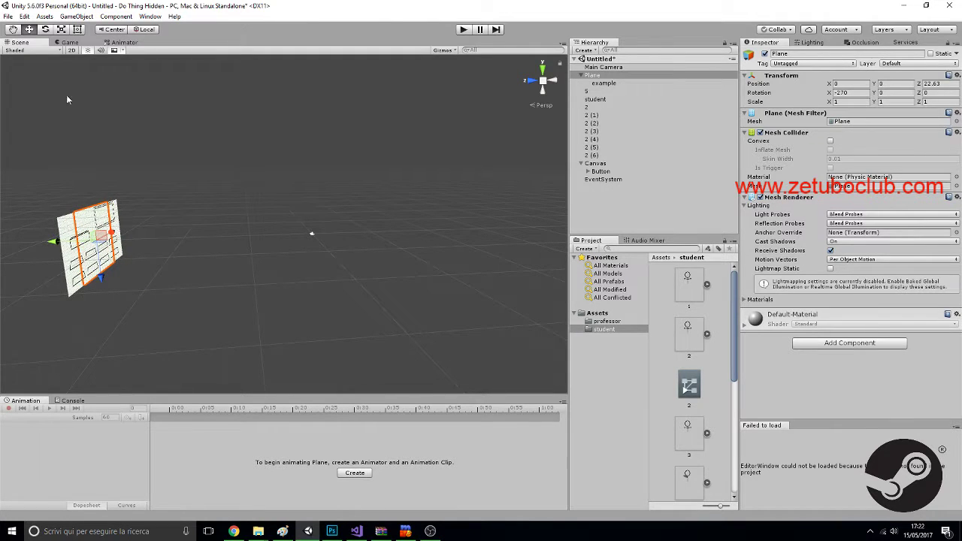
pyautogui.click(70, 43)
pyautogui.click(32, 51)
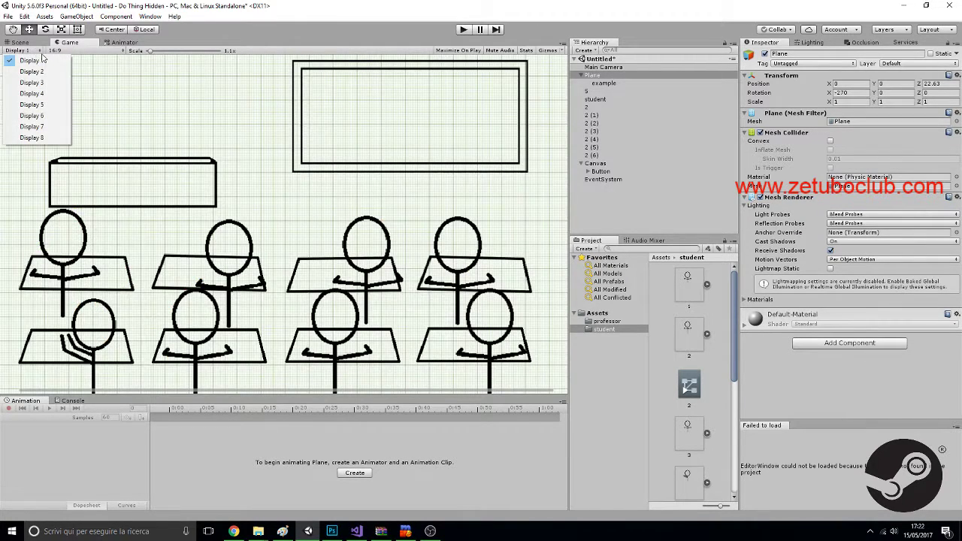
# - Move the Plane farther along Z to about 92.8, behind the Canvas, and check the Game view
pyautogui.click(27, 44)
pyautogui.moveTo(200, 178); pyautogui.dragTo(130, 186, button='right')
pyautogui.press('a')
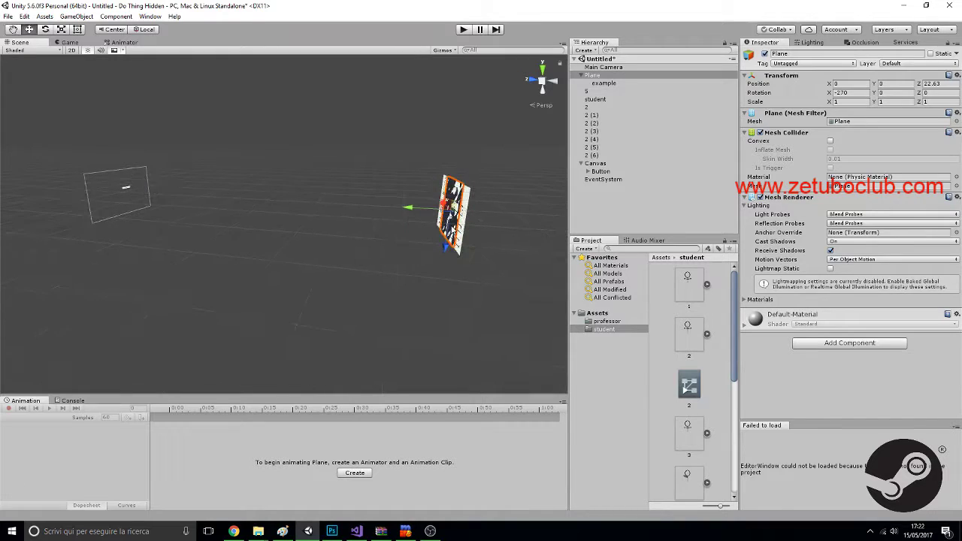
pyautogui.moveTo(408, 208); pyautogui.dragTo(83, 190)
pyautogui.click(83, 43)
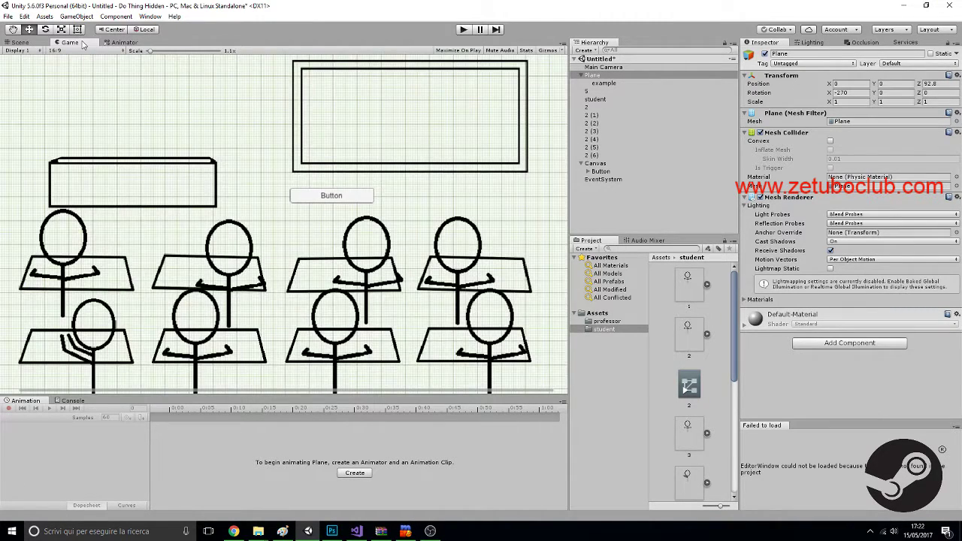
# - Adjust the Plane's Z position to about 91.38 and return the Scene view to 2D
pyautogui.click(23, 43)
pyautogui.moveTo(272, 170); pyautogui.dragTo(373, 233, button='right')
pyautogui.press('w')
pyautogui.moveTo(270, 260); pyautogui.dragTo(273, 254)
pyautogui.click(72, 50)
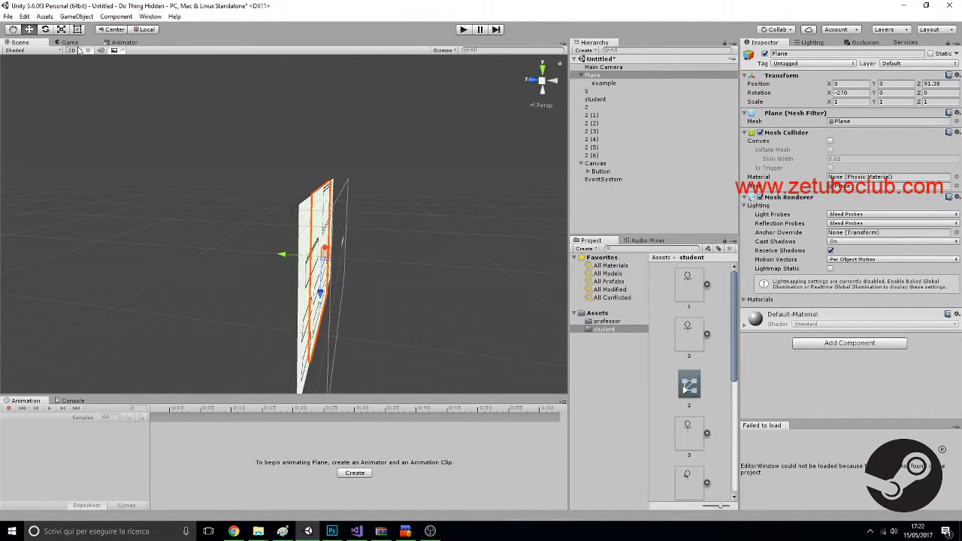
# - Enlarge the Button to about 392 by 96, place it above the teacher's desk at about -277, 233, and check the Game view
pyautogui.moveTo(474, 217); pyautogui.dragTo(375, 166, button='middle')
pyautogui.scroll(6, 384, 216)
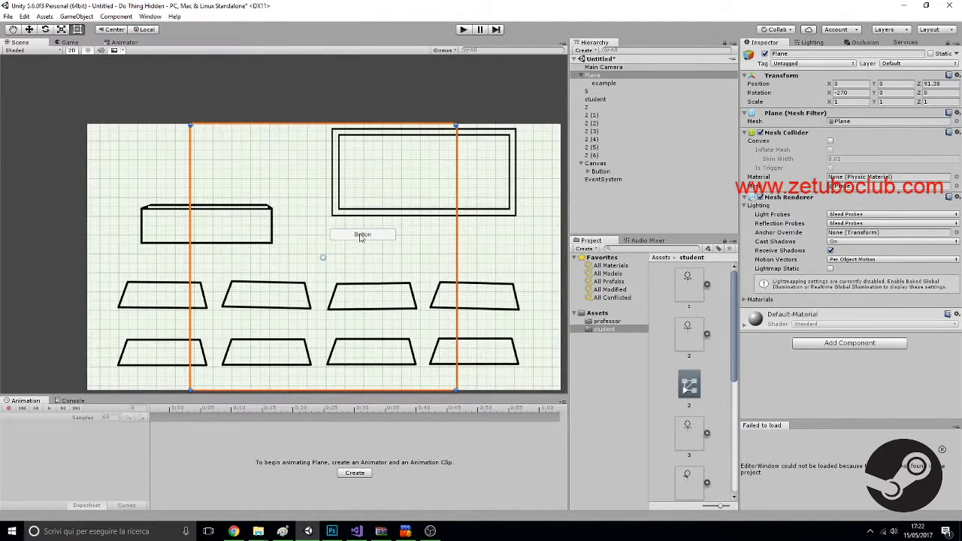
pyautogui.click(360, 237)
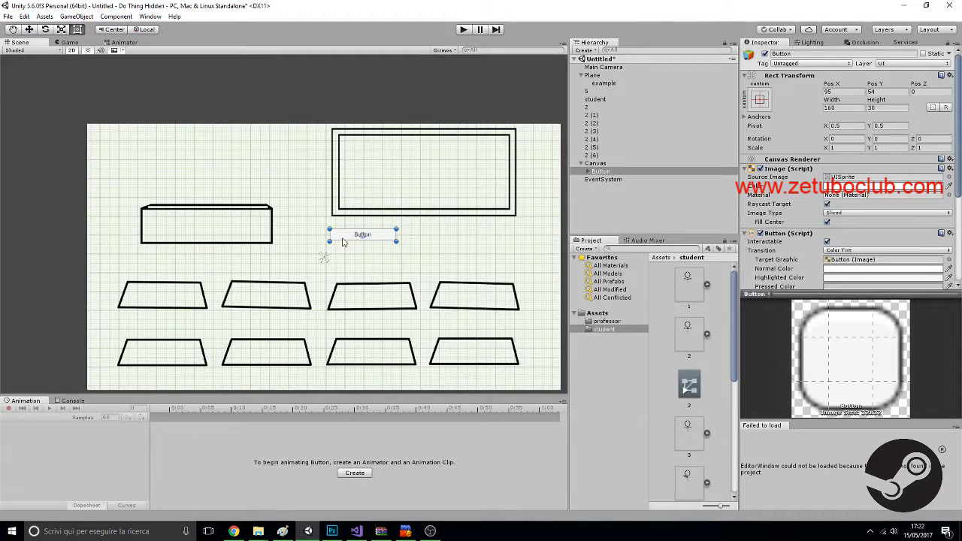
pyautogui.moveTo(340, 238); pyautogui.dragTo(264, 174)
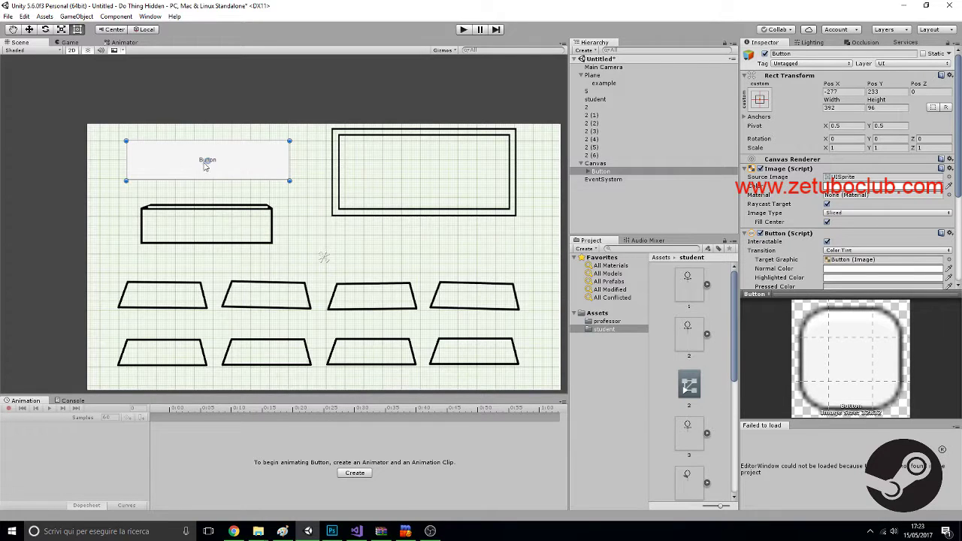
pyautogui.click(67, 43)
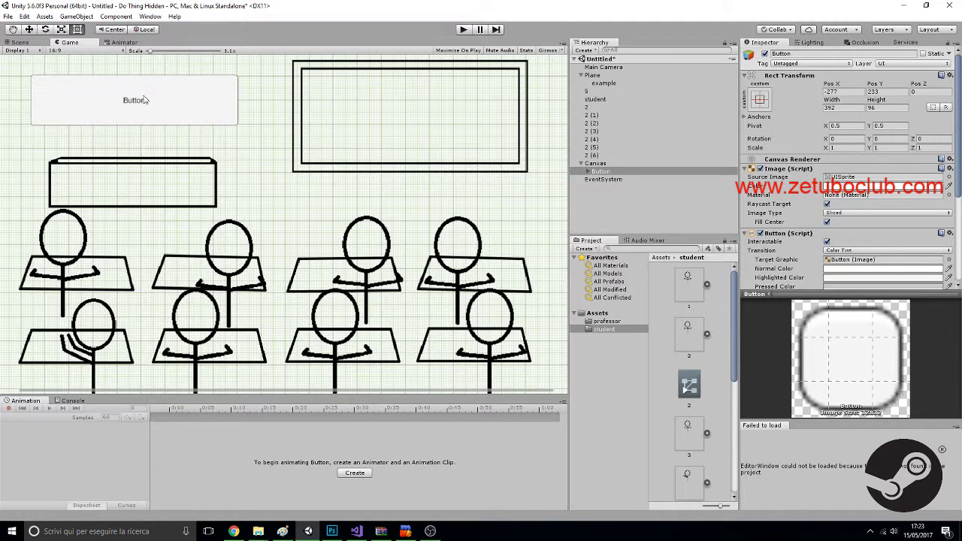
# - Return to the Scene view, dismiss the low disk space warning, and select the Button with its Text child expanded
pyautogui.click(33, 44)
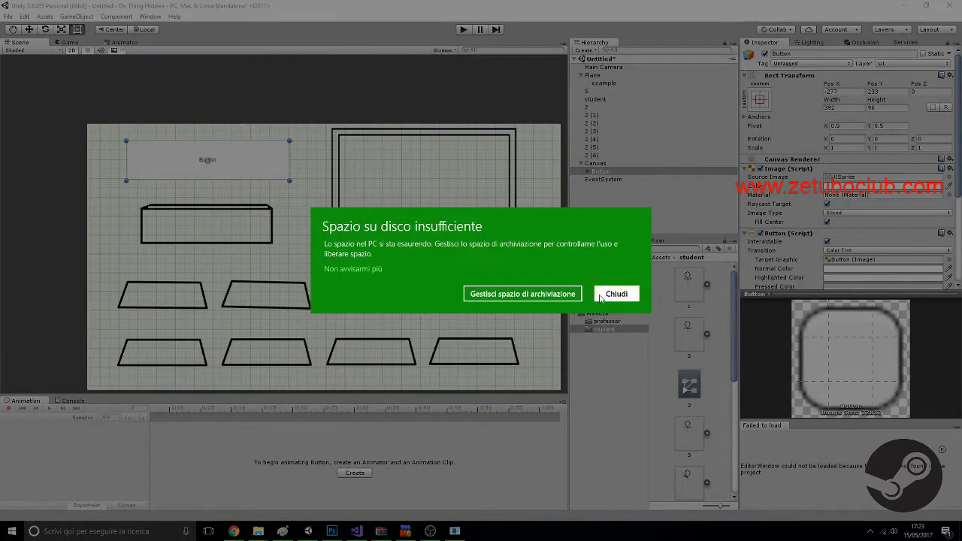
pyautogui.click(616, 293)
pyautogui.click(208, 160)
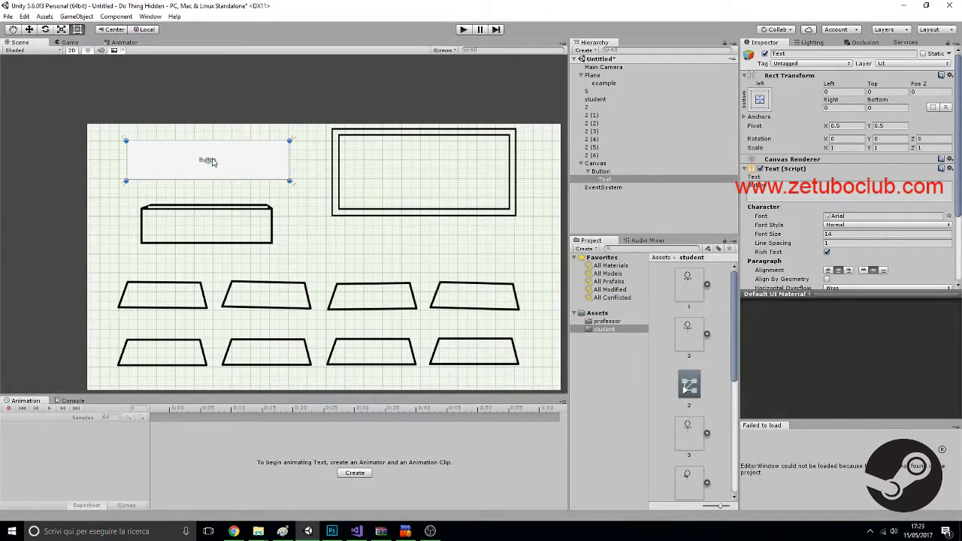
pyautogui.click(212, 161)
pyautogui.click(214, 163)
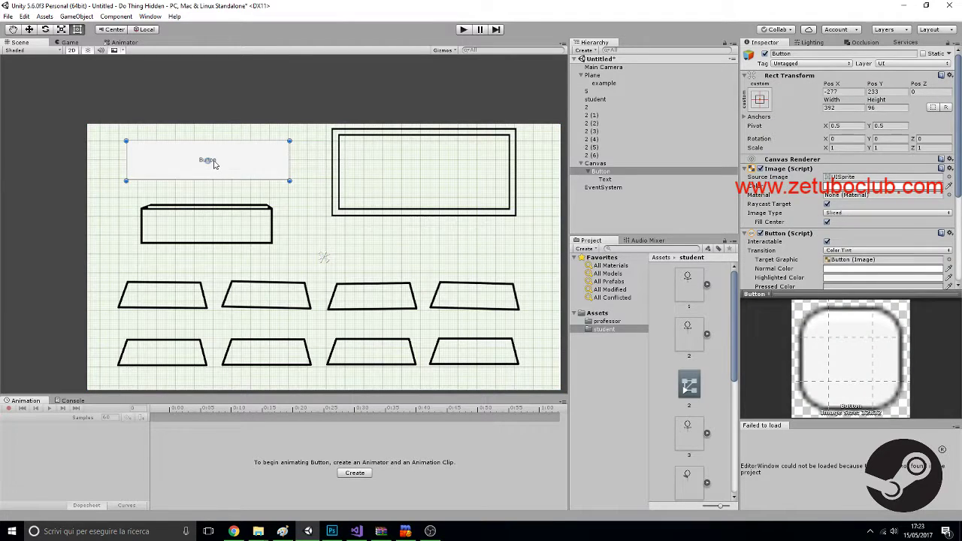
# - Change the Button's Text child to read "PRESS ME !" and set its font size to 70
pyautogui.click(214, 162)
pyautogui.click(604, 179)
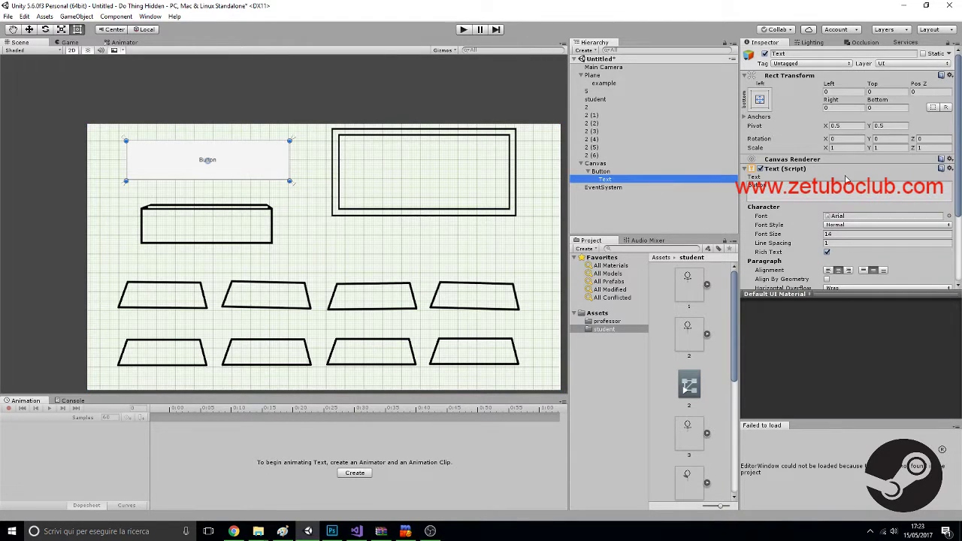
pyautogui.click(813, 192)
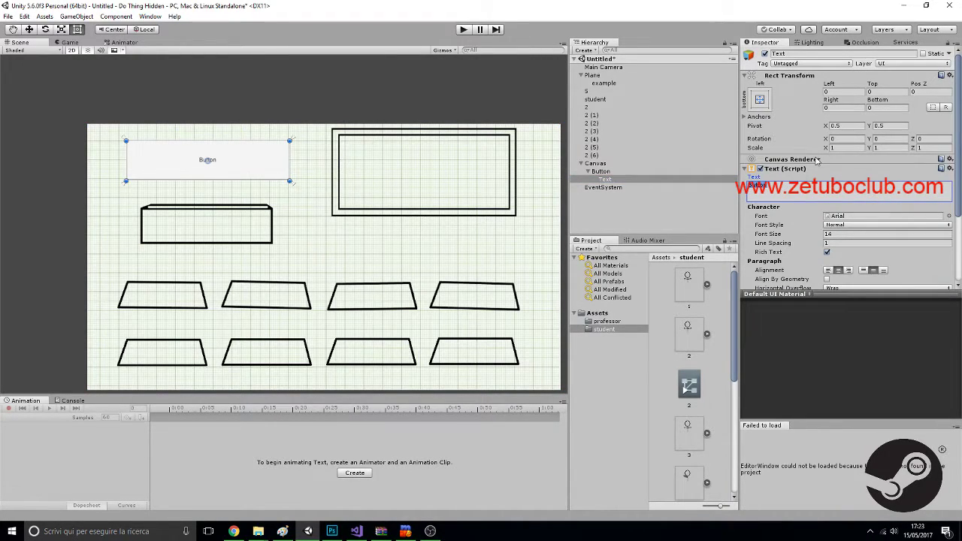
pyautogui.write('PRESS ME !')
pyautogui.click(865, 234)
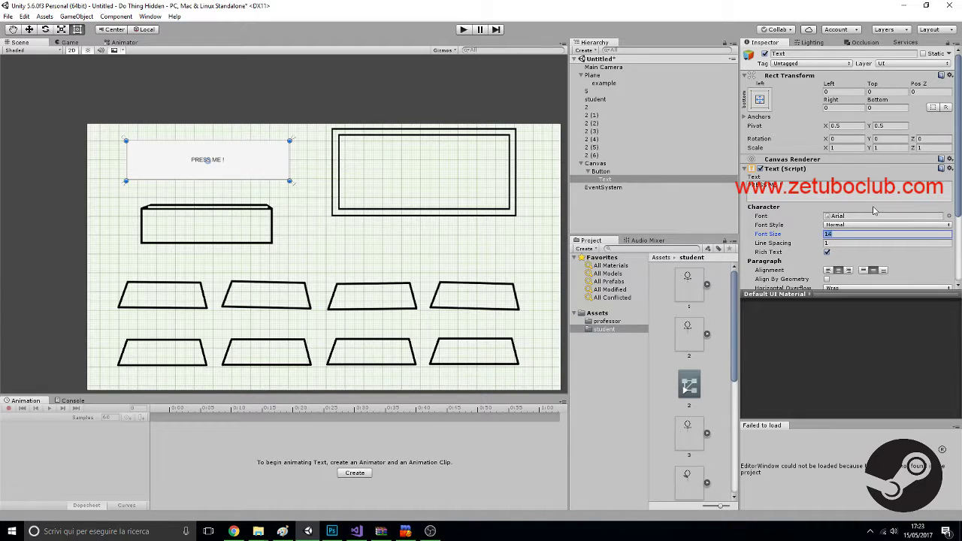
pyautogui.write('70')
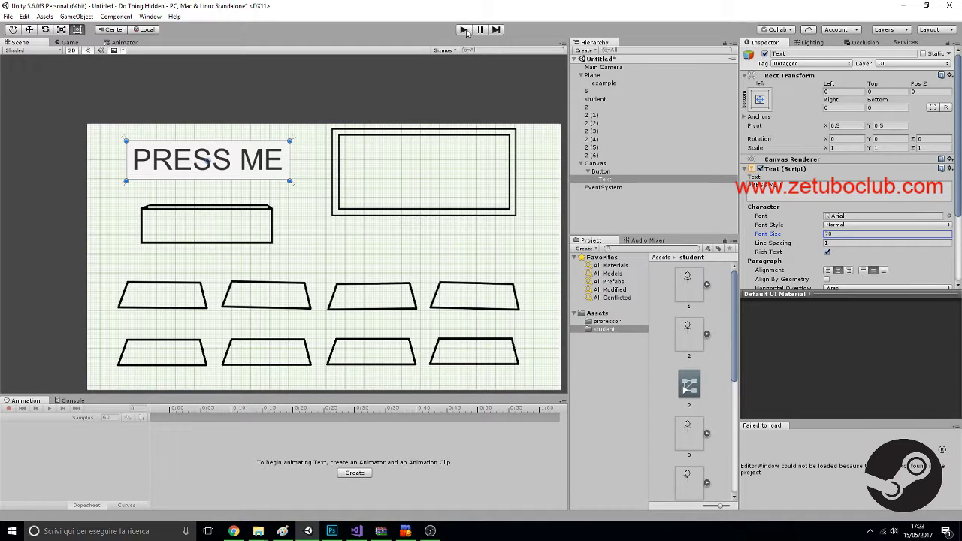
# - Set the Button's normal color to light red, RGB 255, 86, 86
pyautogui.scroll(-3, 785, 204)
pyautogui.click(600, 172)
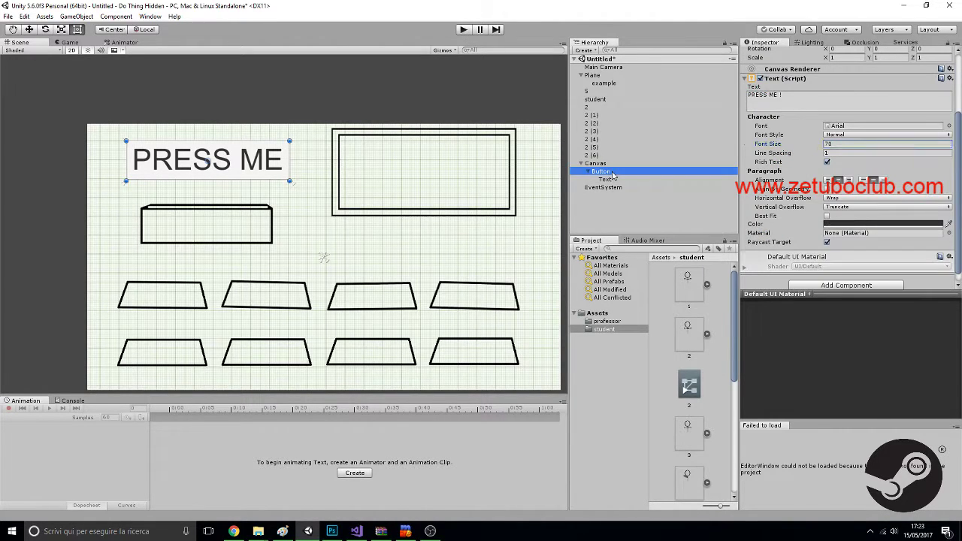
pyautogui.scroll(3, 872, 181)
pyautogui.scroll(-6, 870, 195)
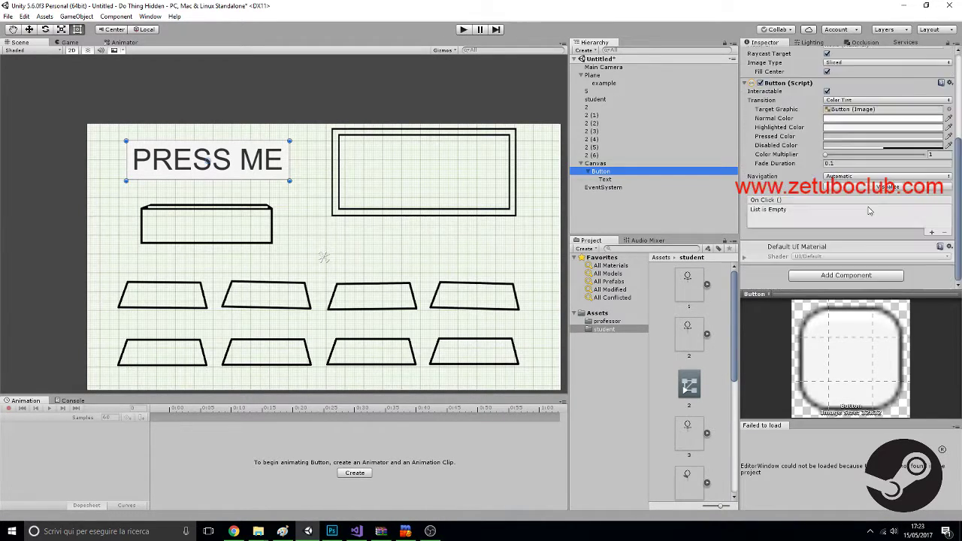
pyautogui.scroll(2, 869, 211)
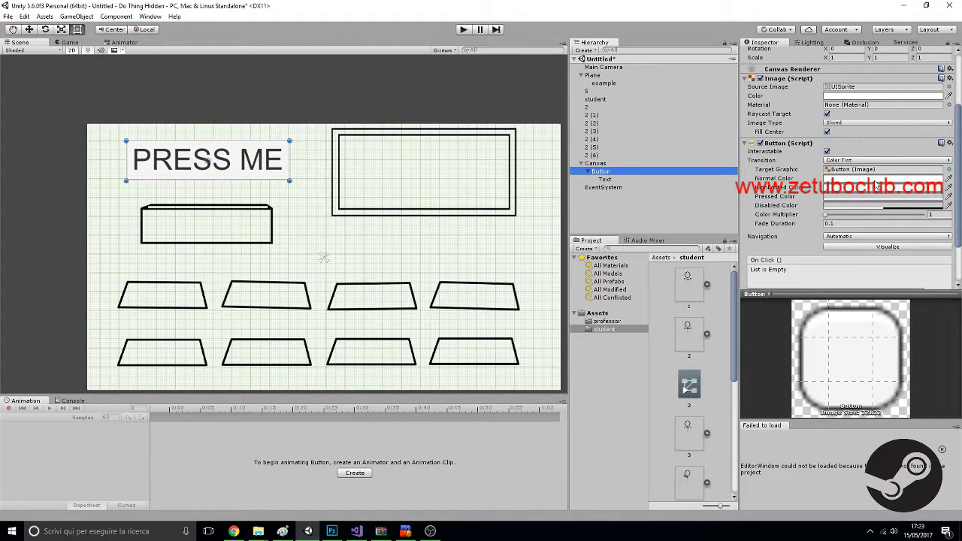
pyautogui.click(872, 183)
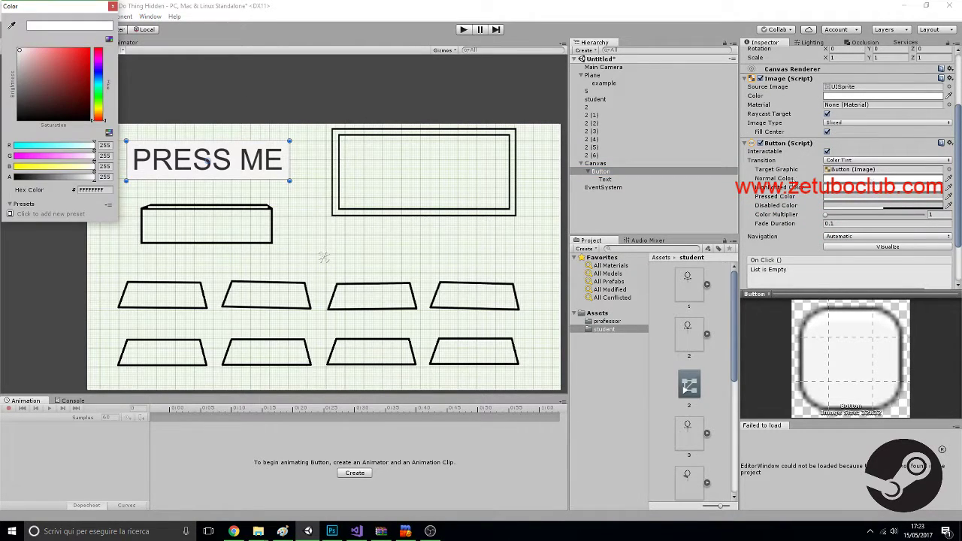
pyautogui.moveTo(46, 64); pyautogui.dragTo(65, 50)
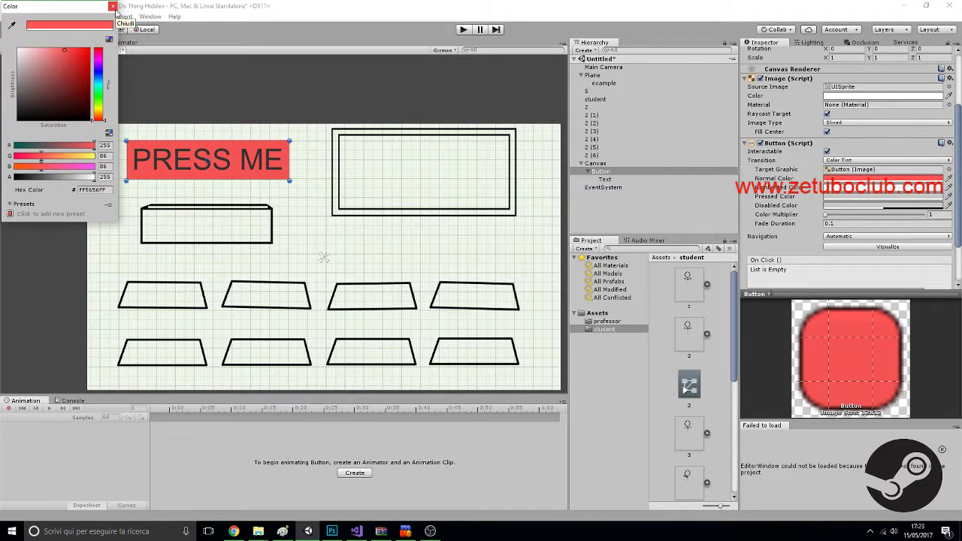
pyautogui.click(113, 6)
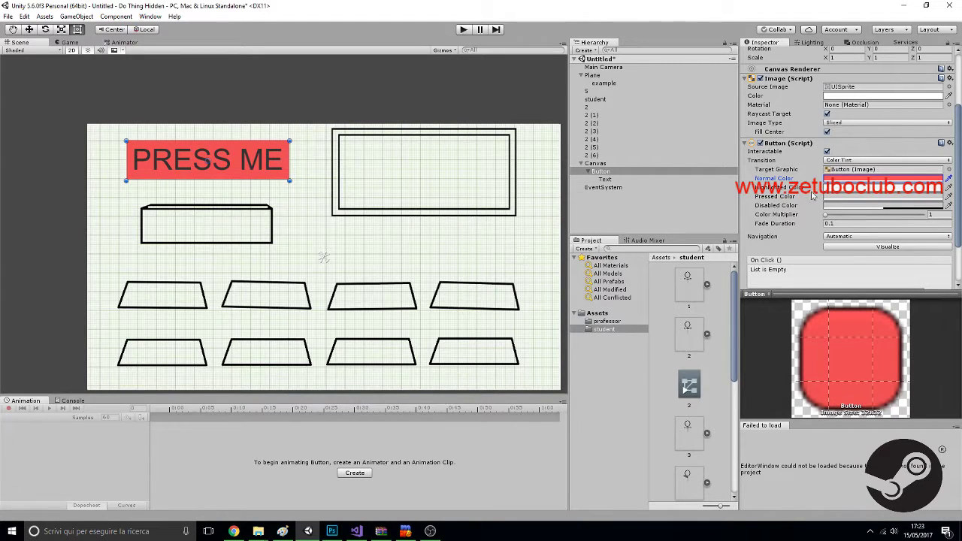
# - Set the Button's pressed color to blue-violet, RGB 94, 73, 255
pyautogui.click(861, 187)
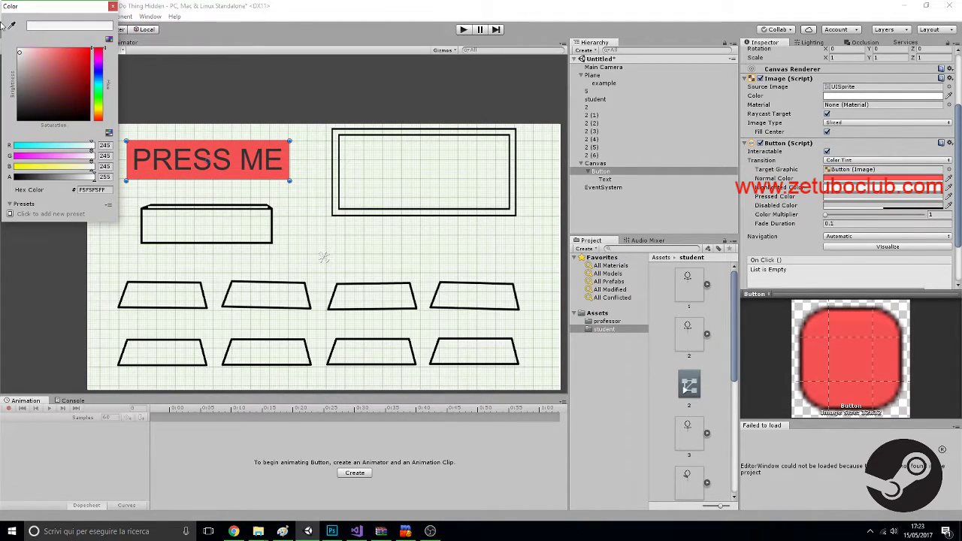
pyautogui.click(112, 6)
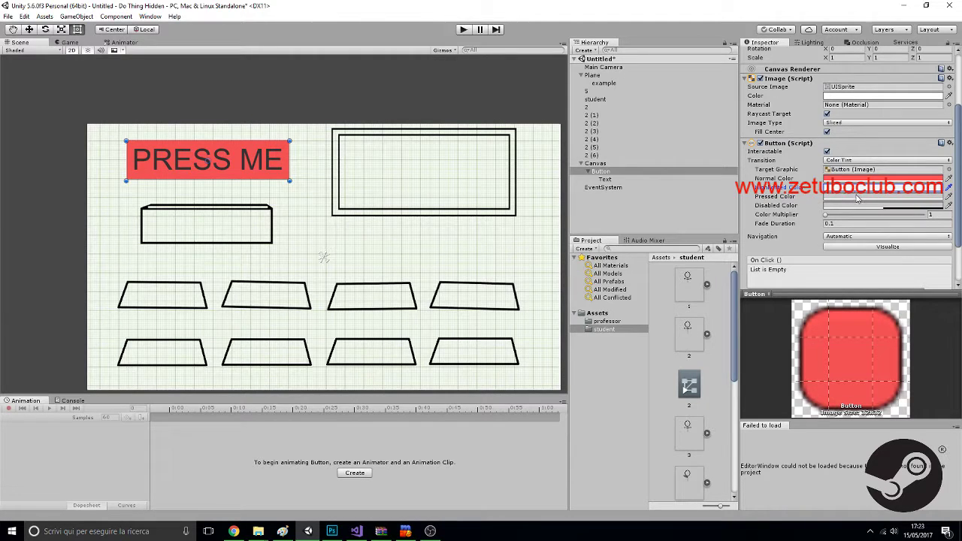
pyautogui.click(857, 198)
pyautogui.moveTo(34, 66)
pyautogui.mouseDown()
pyautogui.moveTo(204, 46)
pyautogui.moveTo(165, 91)
pyautogui.moveTo(48, 60)
pyautogui.moveTo(124, 44)
pyautogui.moveTo(68, 45)
pyautogui.mouseUp()
pyautogui.click(97, 70)
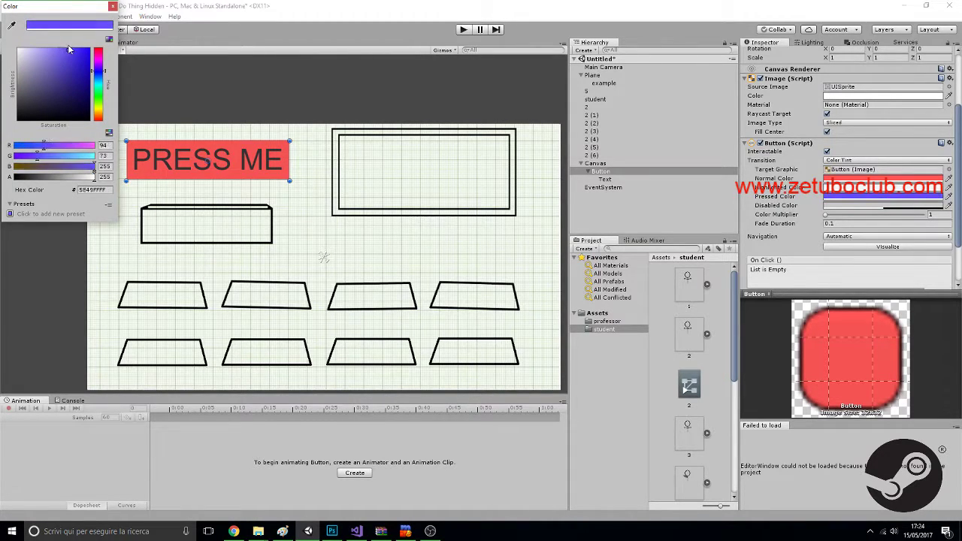
pyautogui.doubleClick(112, 6)
pyautogui.moveTo(111, 7)
pyautogui.mouseDown()
pyautogui.moveTo(135, 39)
pyautogui.moveTo(101, 218)
pyautogui.moveTo(101, 4)
pyautogui.mouseUp()
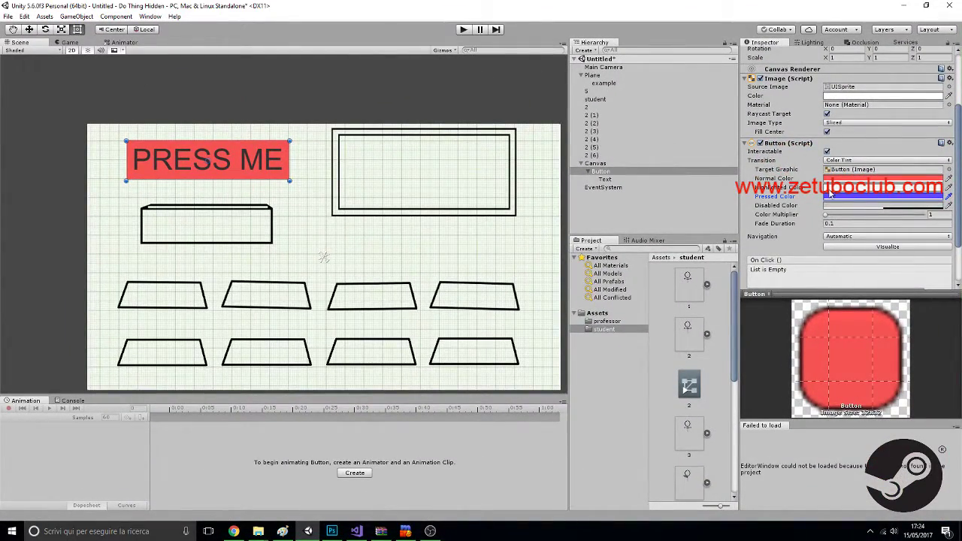
# - Set the color of the Button's Text child to white (FFFFFF) and deselect it in the scene
pyautogui.scroll(-2, 834, 199)
pyautogui.scroll(3, 834, 199)
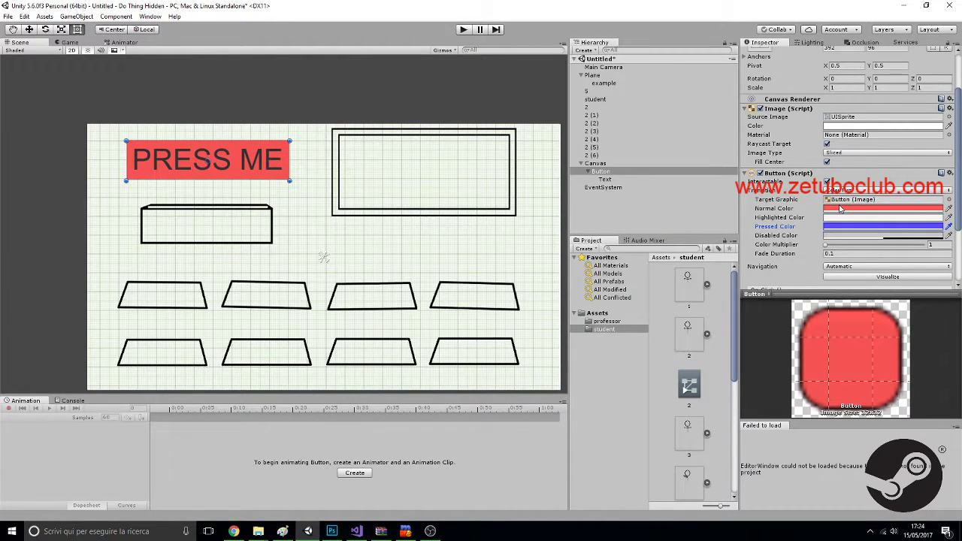
pyautogui.click(638, 181)
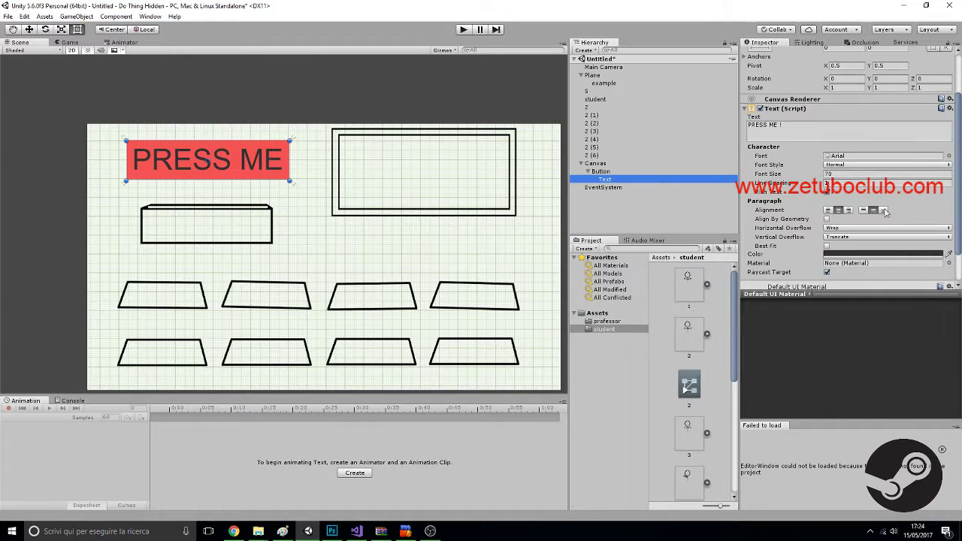
pyautogui.click(857, 255)
pyautogui.moveTo(62, 91); pyautogui.dragTo(20, 51)
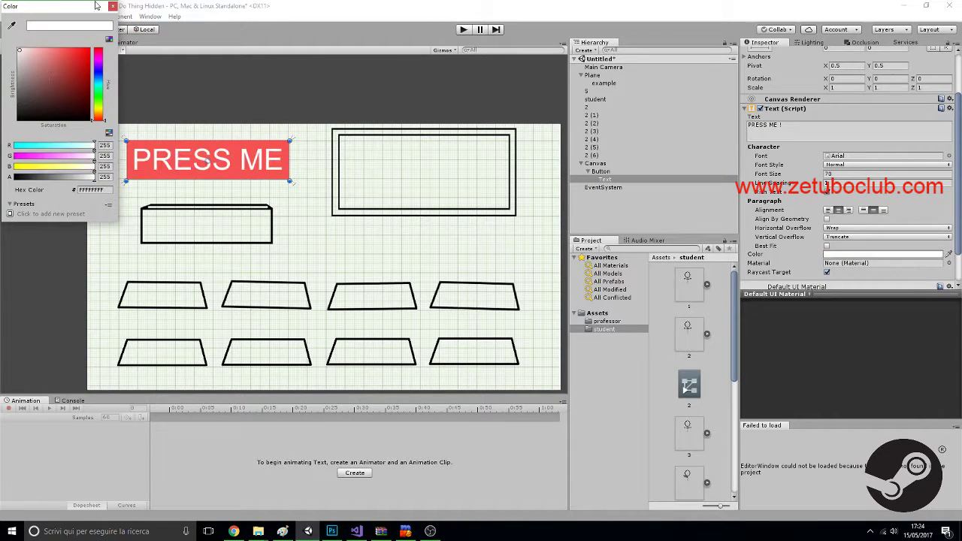
pyautogui.click(113, 7)
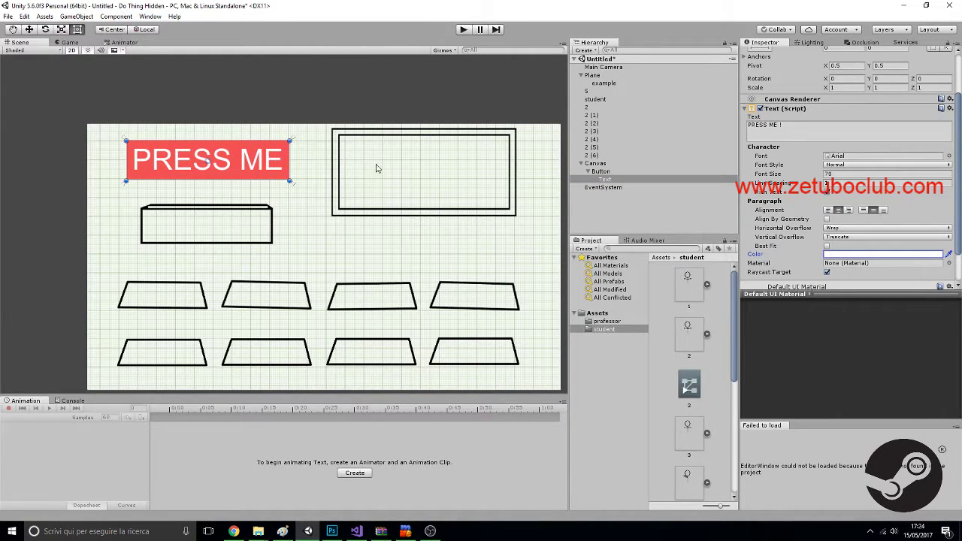
pyautogui.click(341, 118)
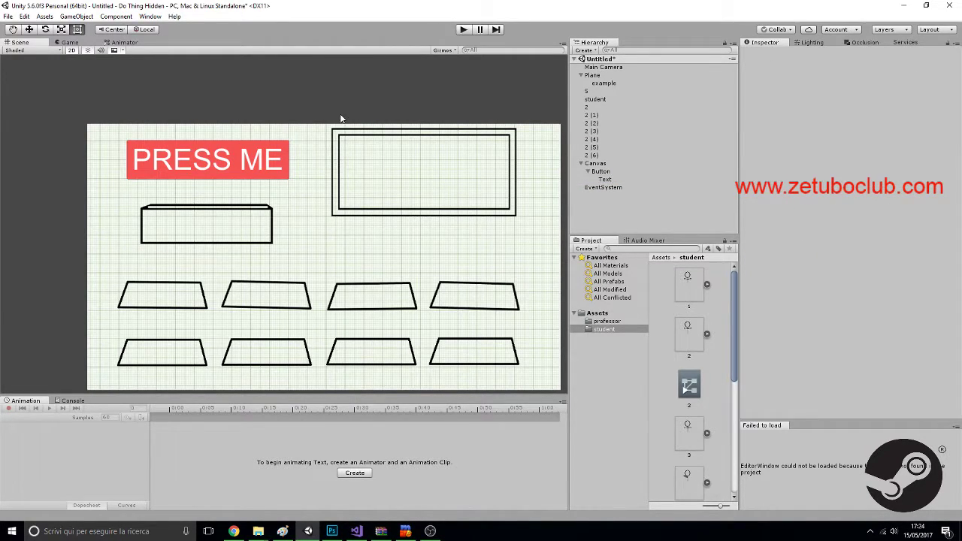
# - Attach the hidebutton script from the root Assets folder to the Button object
pyautogui.click(223, 163)
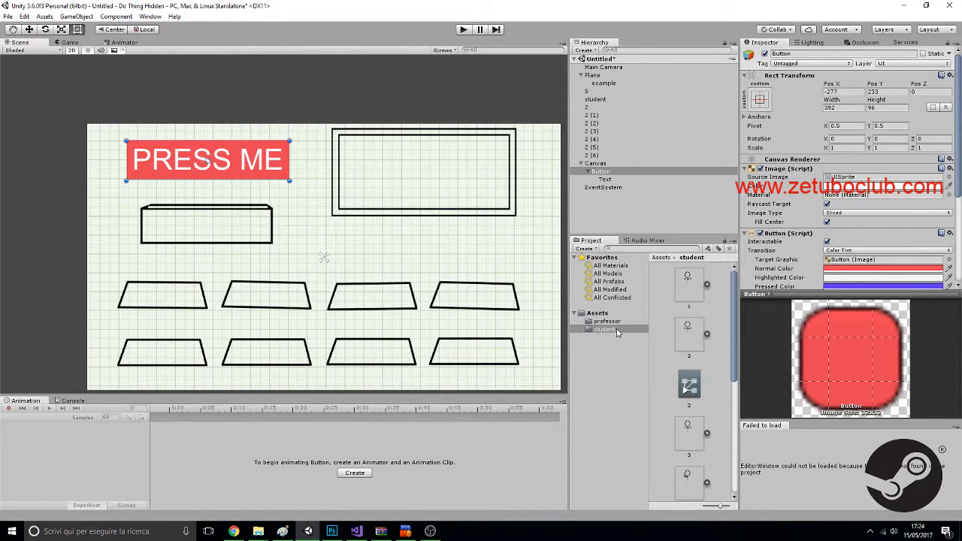
pyautogui.scroll(-3, 715, 380)
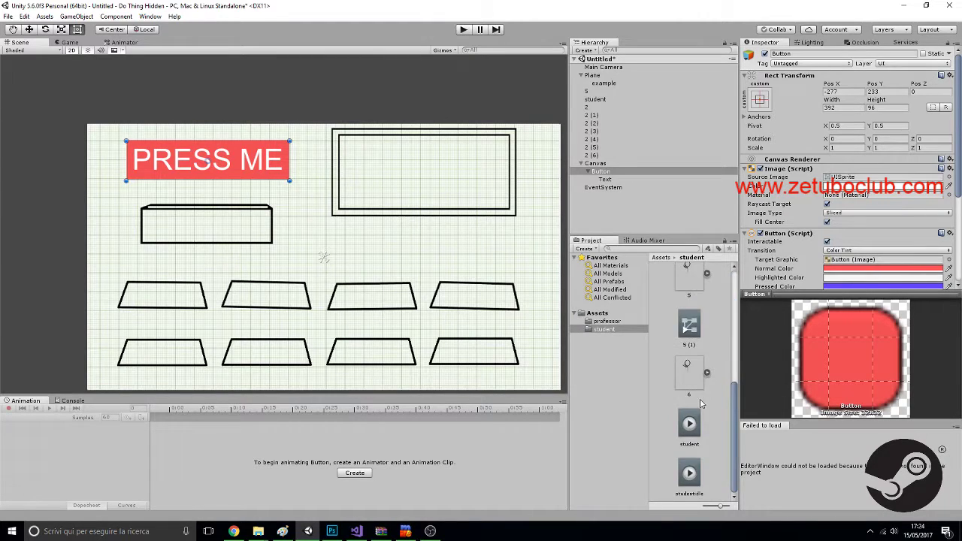
pyautogui.click(595, 313)
pyautogui.scroll(-1, 701, 391)
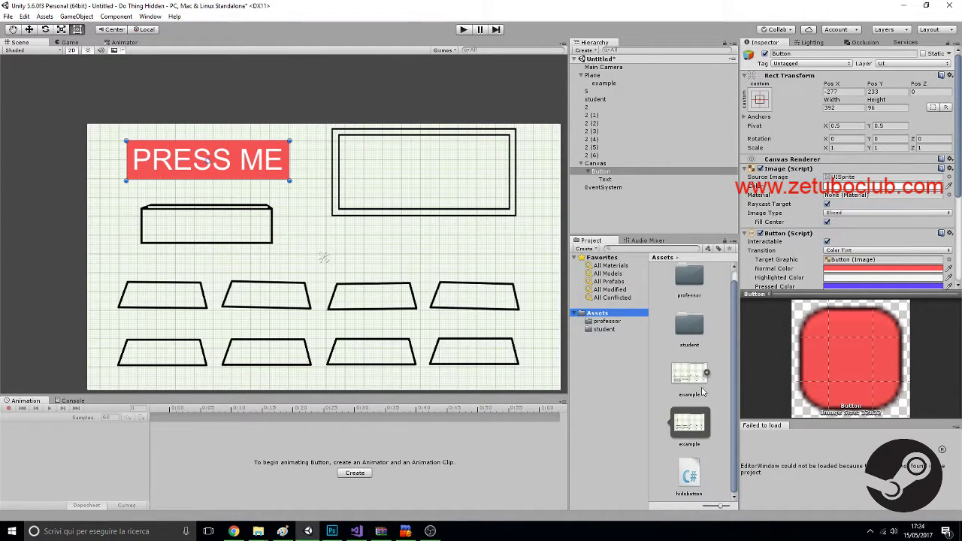
pyautogui.moveTo(689, 473); pyautogui.dragTo(607, 174)
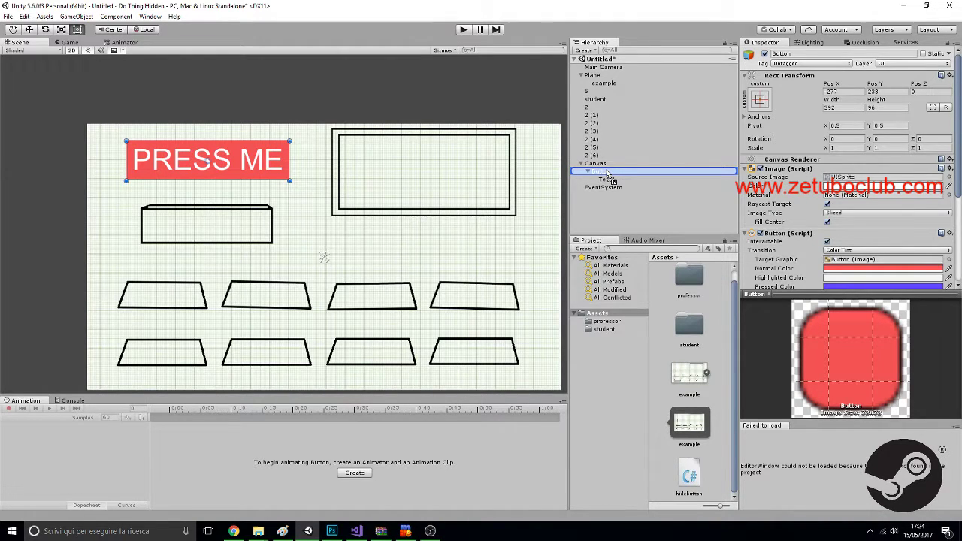
pyautogui.moveTo(606, 172); pyautogui.dragTo(609, 175)
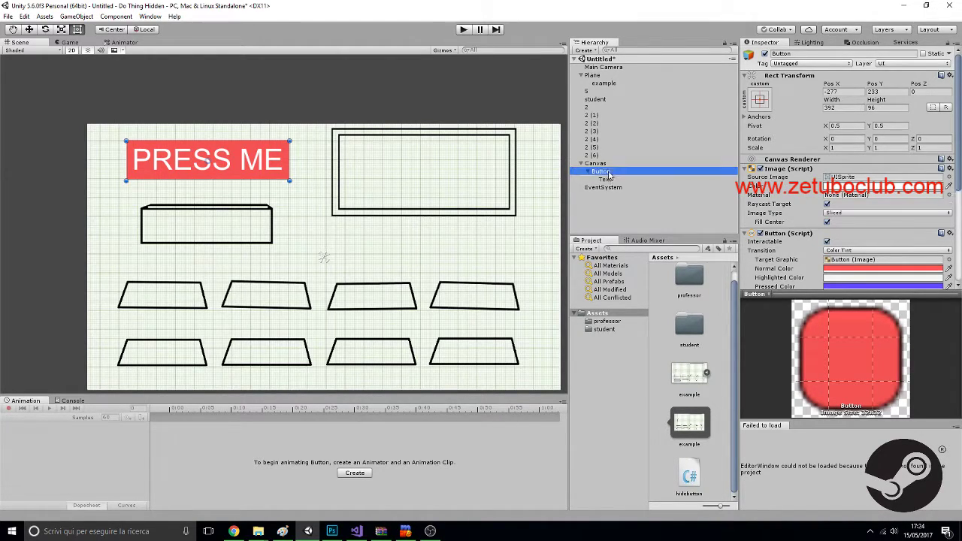
# - Find the student object carrying the Hidebutton script and disable that component on it
pyautogui.click(623, 329)
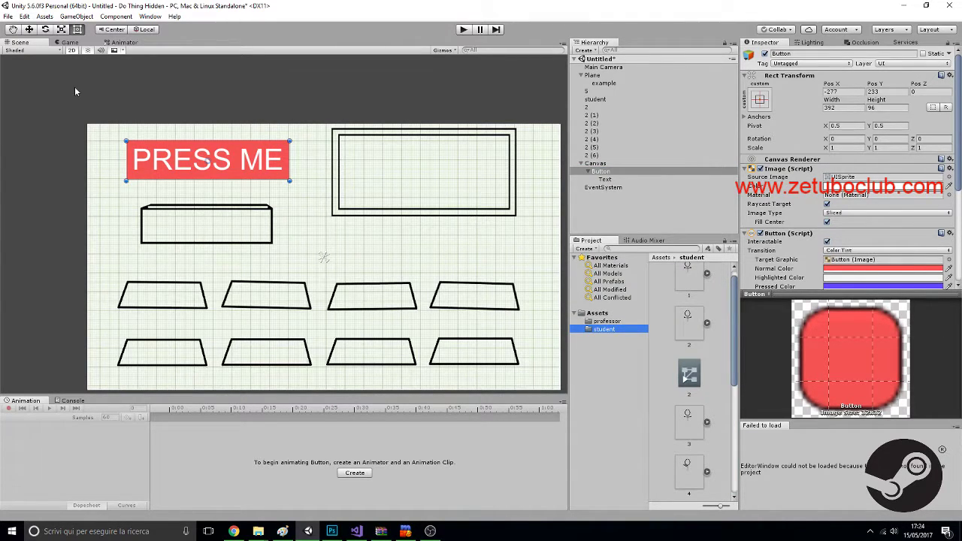
pyautogui.click(163, 368)
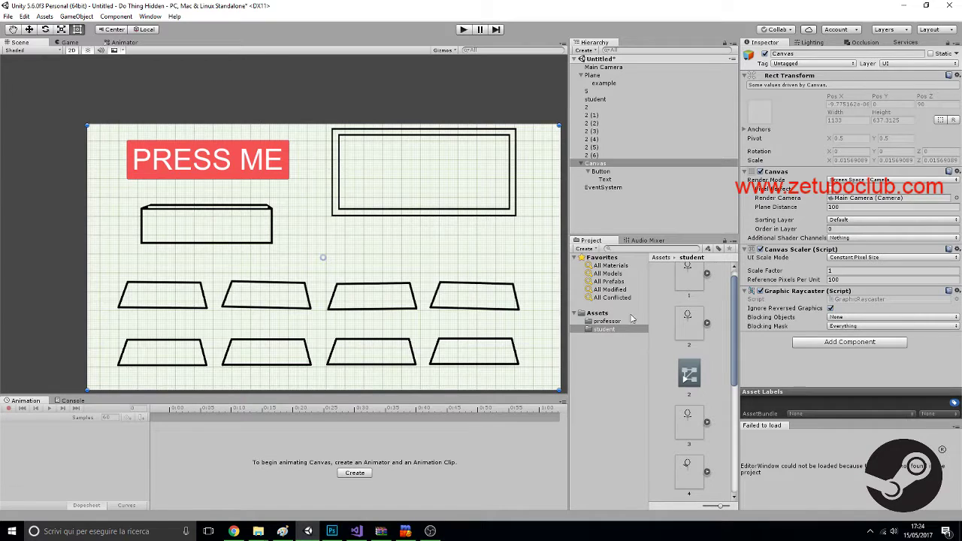
pyautogui.click(616, 109)
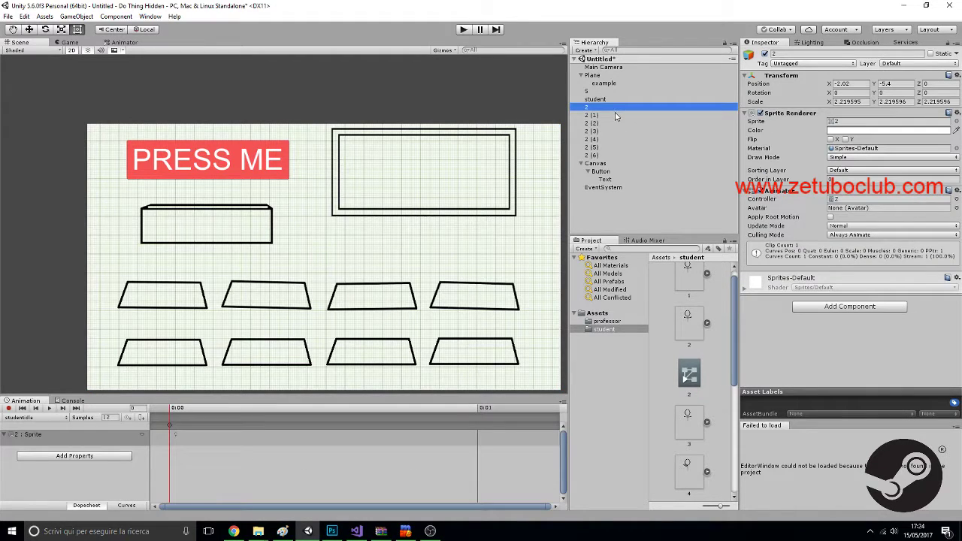
pyautogui.click(615, 115)
pyautogui.click(615, 100)
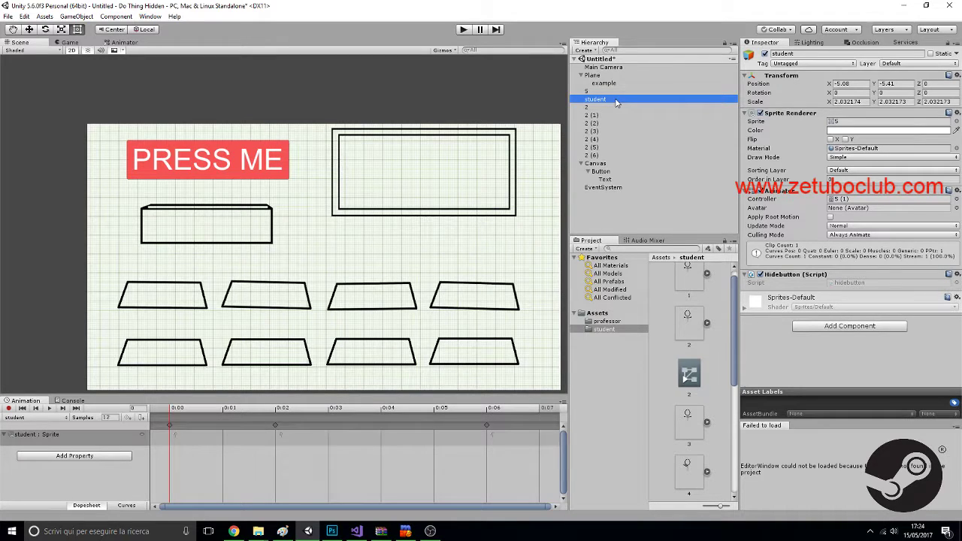
pyautogui.click(759, 275)
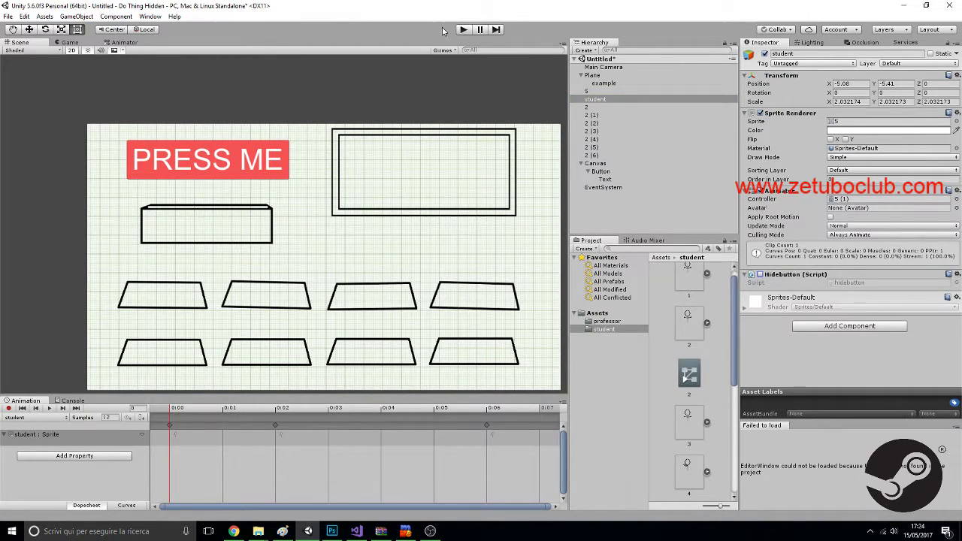
# - Run the game, test the PRESS ME button in the Game view, and stop play mode
pyautogui.click(462, 30)
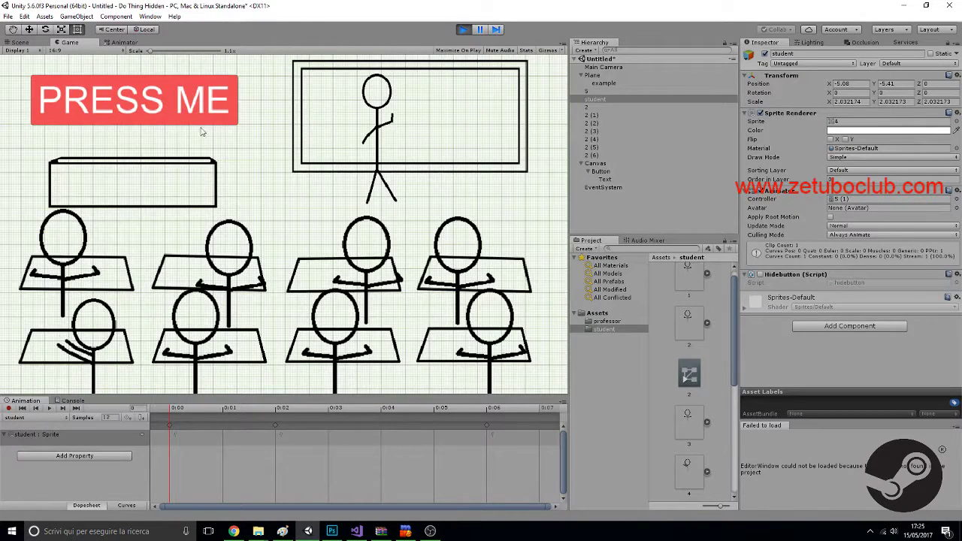
pyautogui.click(142, 110)
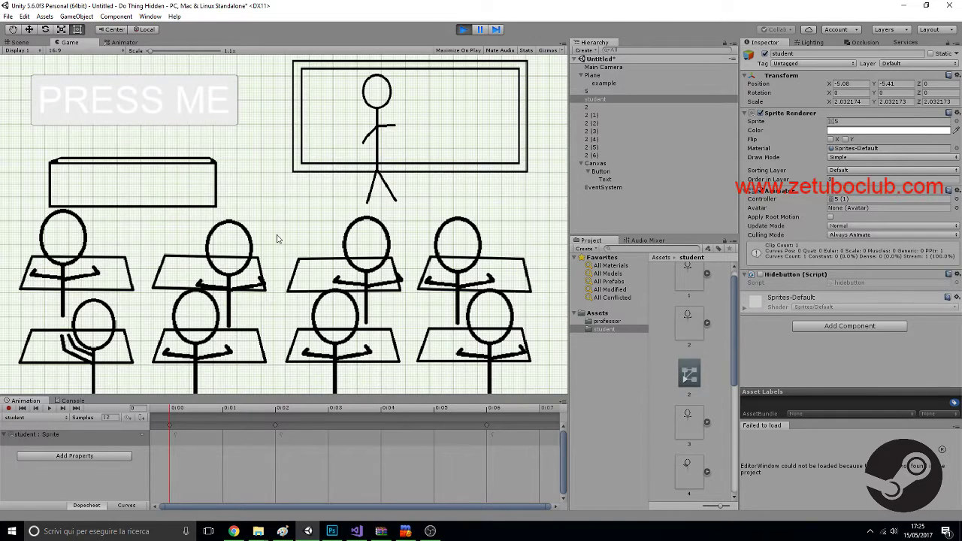
pyautogui.click(257, 104)
pyautogui.click(463, 30)
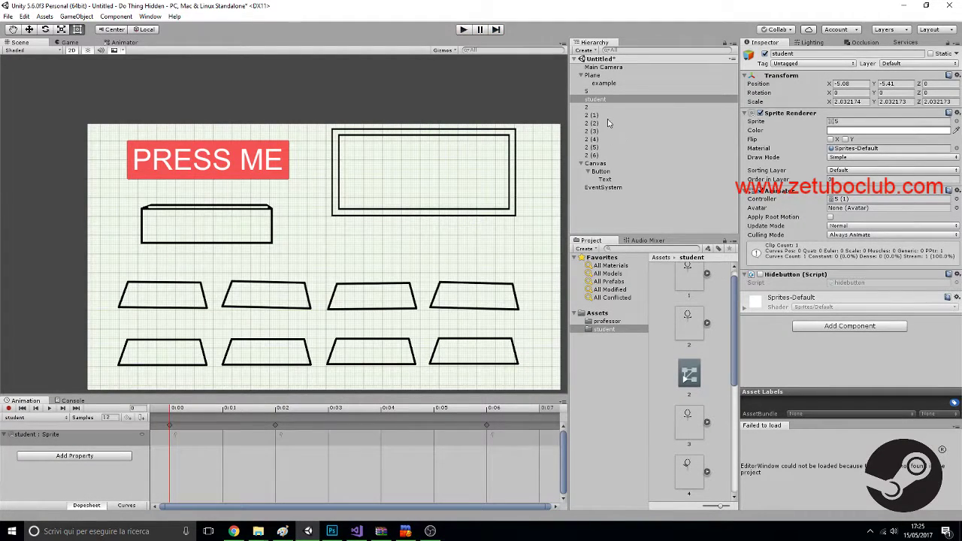
# - Set the Button's highlighted color to pure red, RGB 255, 0, 0, and run the game
pyautogui.click(600, 171)
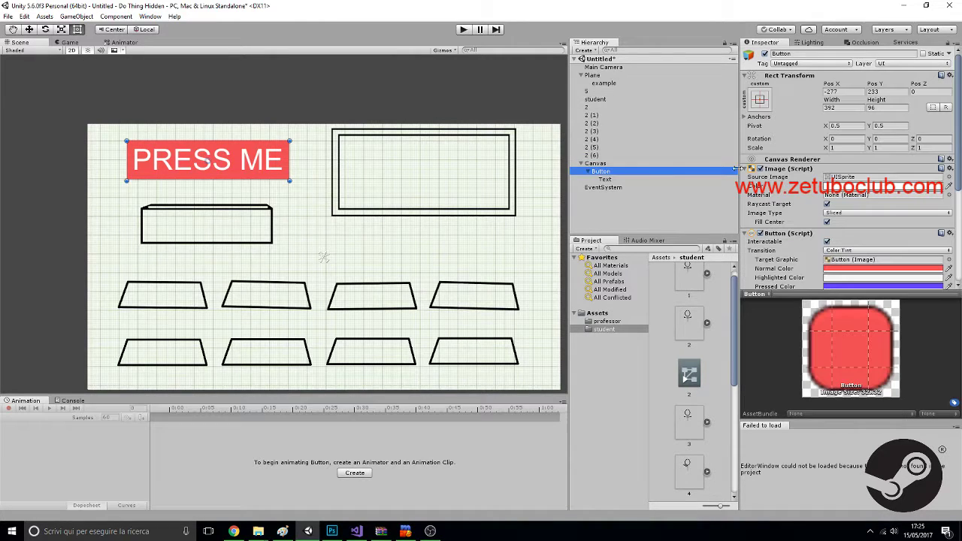
pyautogui.click(859, 278)
pyautogui.moveTo(63, 68); pyautogui.dragTo(197, 15)
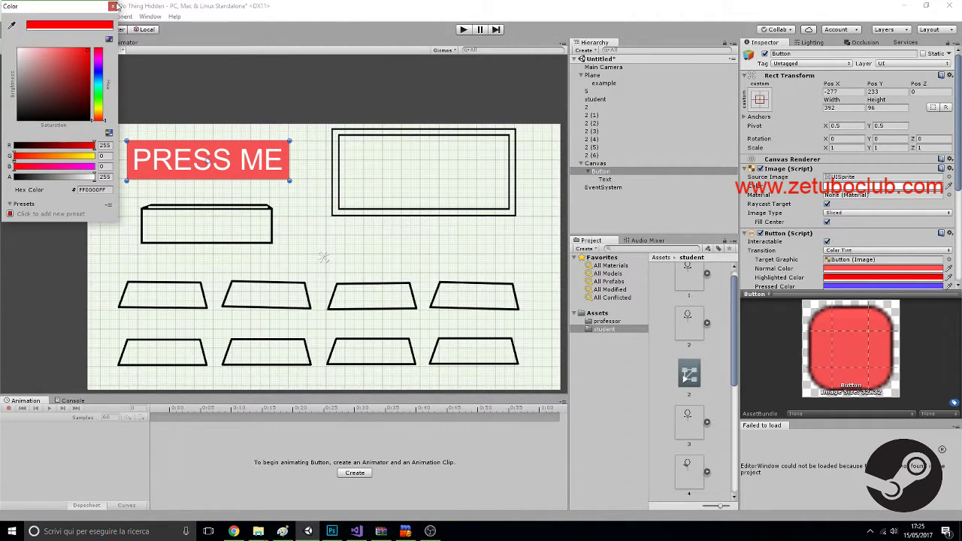
pyautogui.click(112, 6)
pyautogui.click(464, 30)
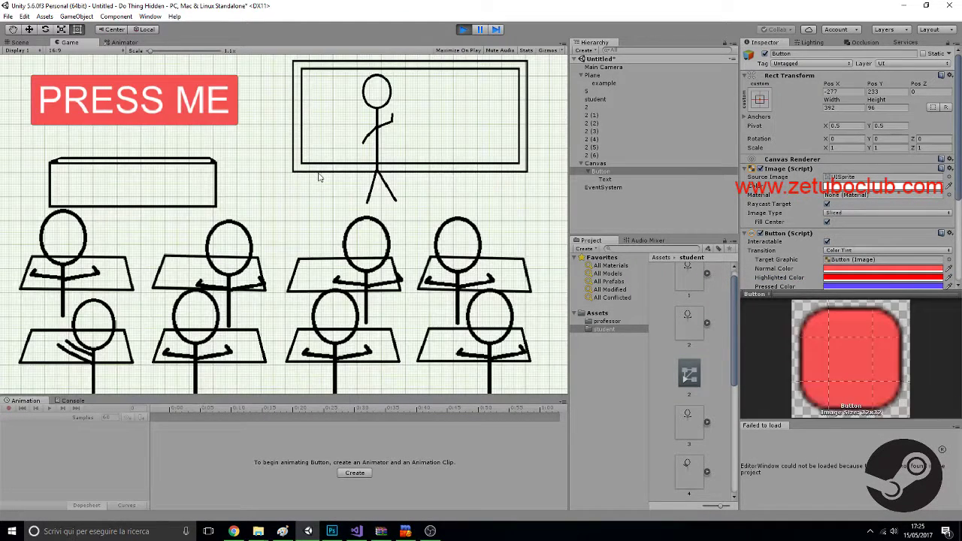
# - Test the PRESS ME button's color changes repeatedly in the running game, and stop play mode
pyautogui.click(224, 120)
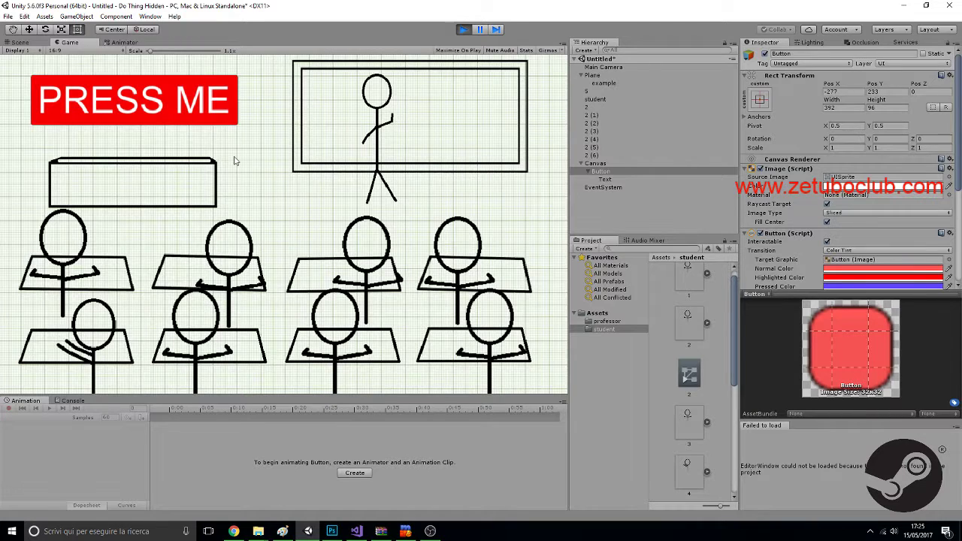
pyautogui.click(224, 121)
pyautogui.click(223, 124)
pyautogui.click(223, 124)
pyautogui.click(217, 122)
pyautogui.click(221, 124)
pyautogui.click(221, 122)
pyautogui.click(461, 30)
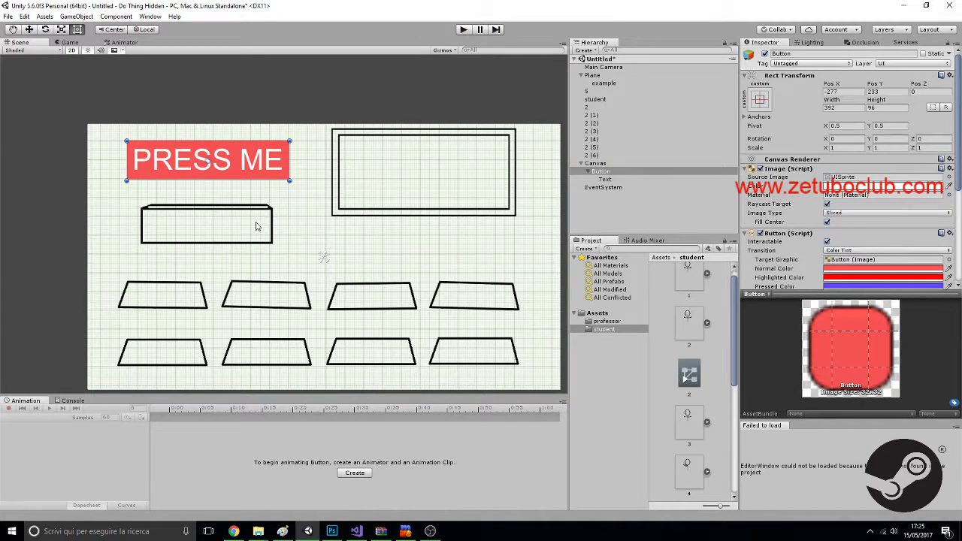
# - Select the student object 2 (6), frame it in the Scene view, and activate the Move tool
pyautogui.click(299, 109)
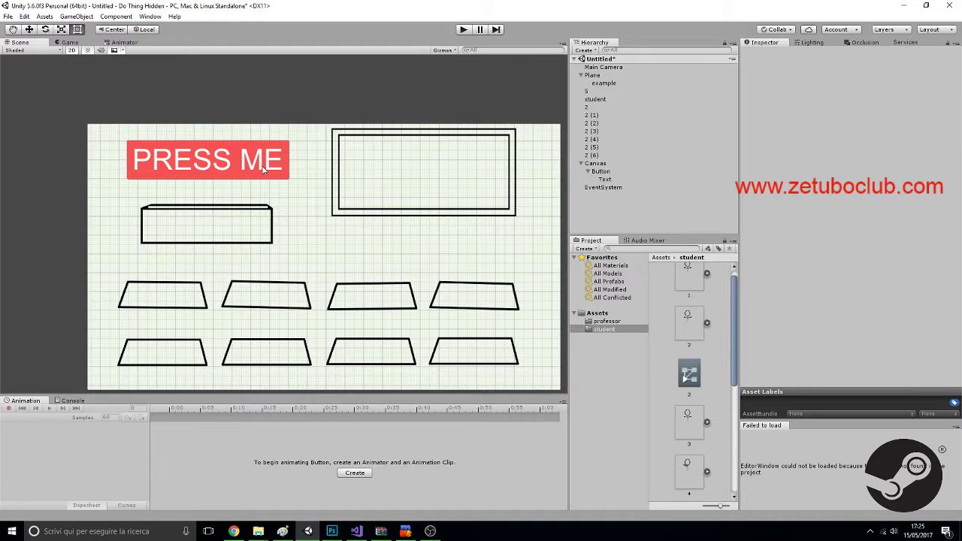
pyautogui.click(607, 101)
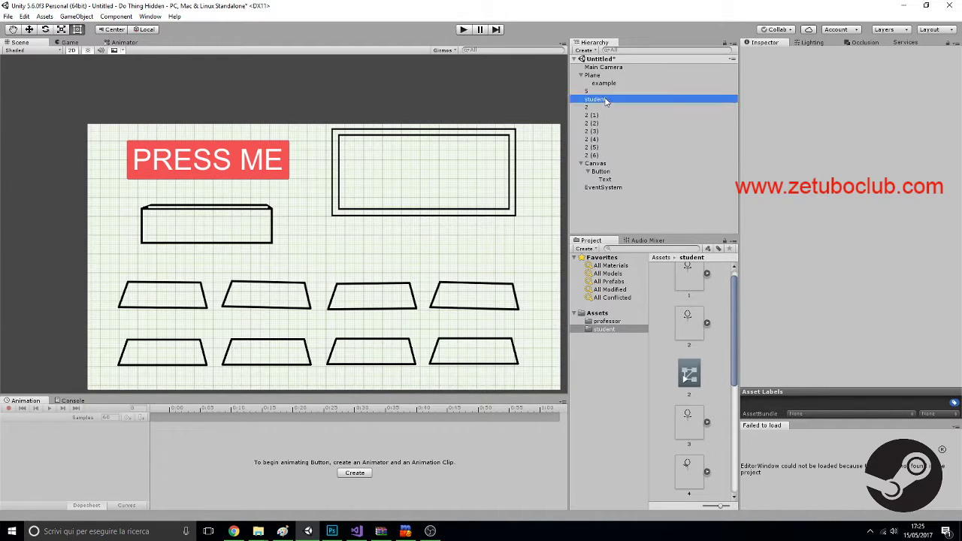
pyautogui.click(594, 156)
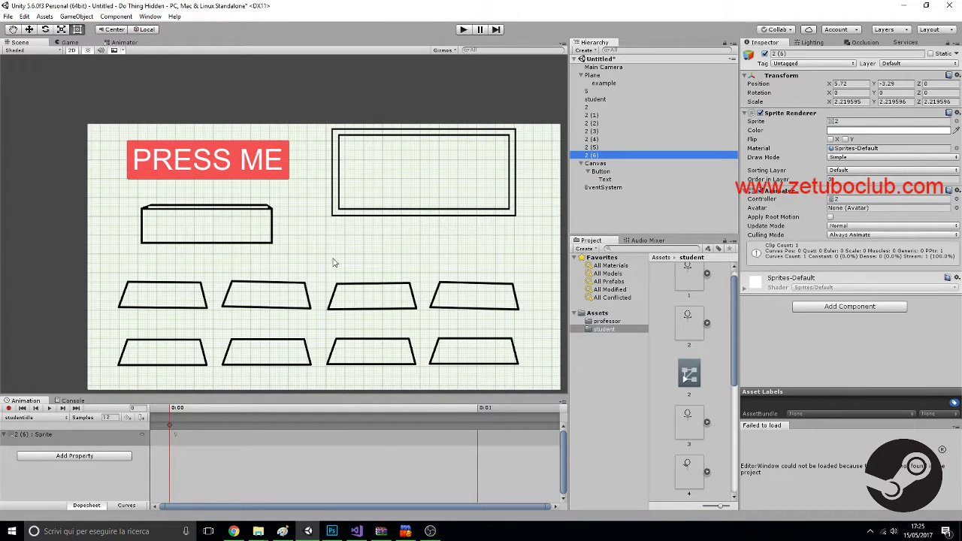
pyautogui.doubleClick(594, 155)
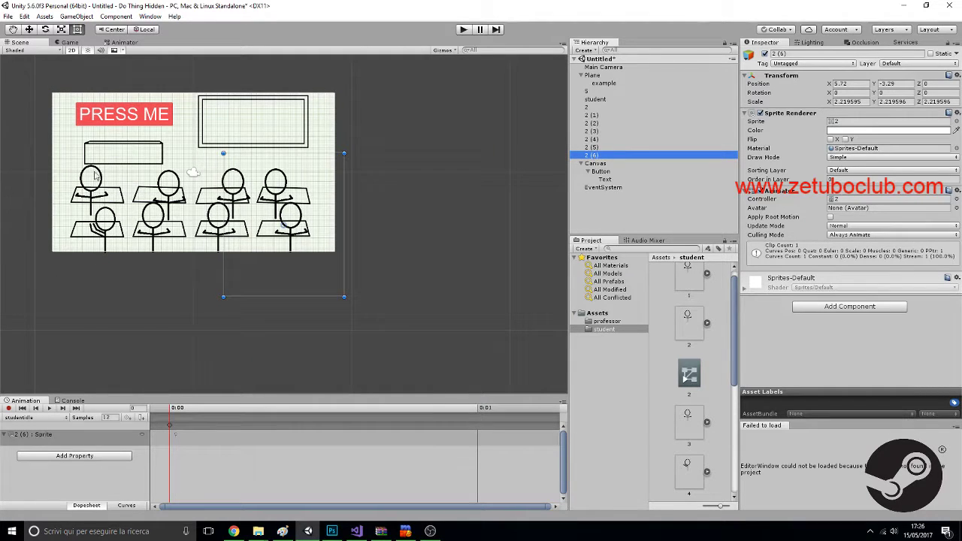
pyautogui.click(30, 29)
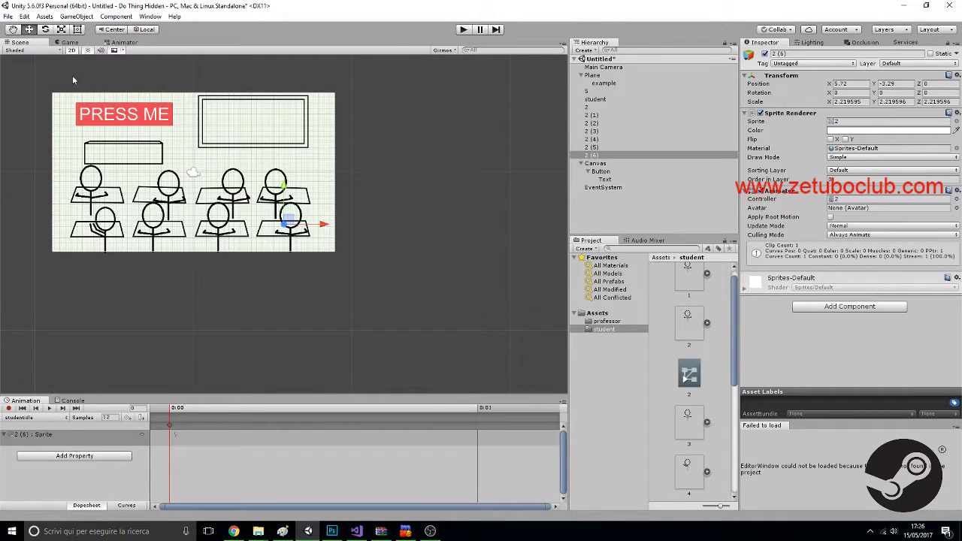